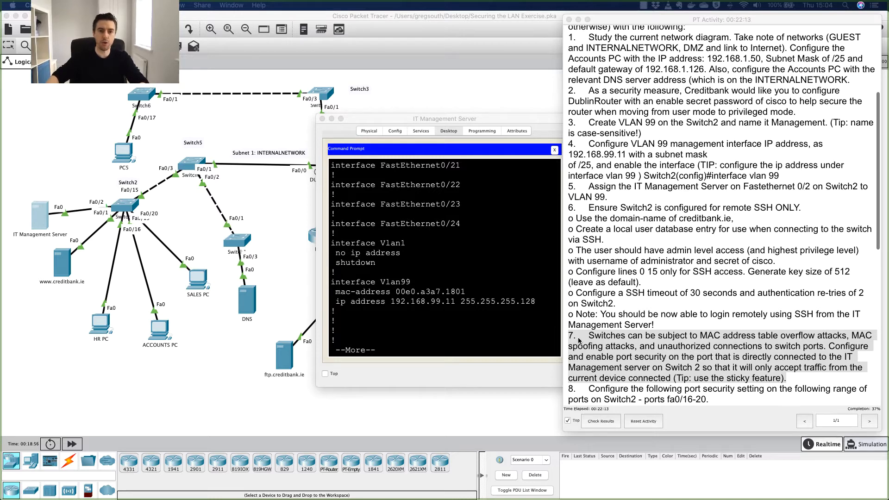
Read task 7 in the activity instructions about port security on the IT Management Server's Switch2 port, highlighting its text.
click(631, 334)
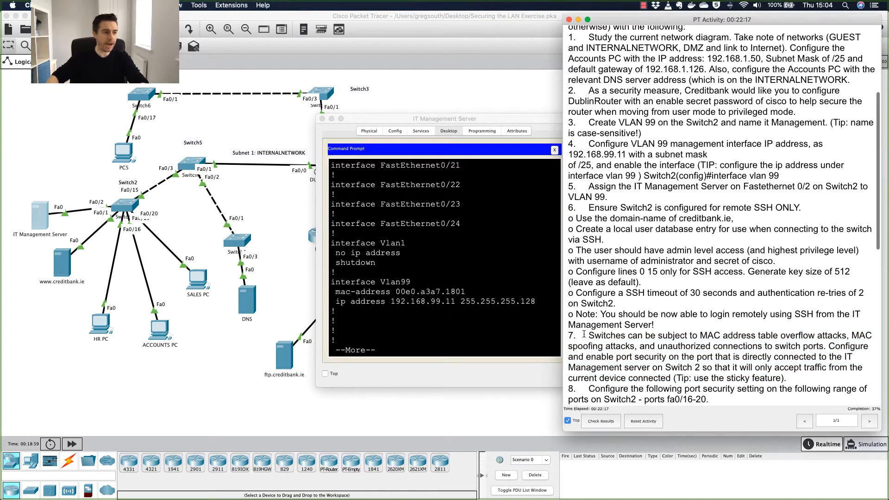
drag(569, 335, 618, 340)
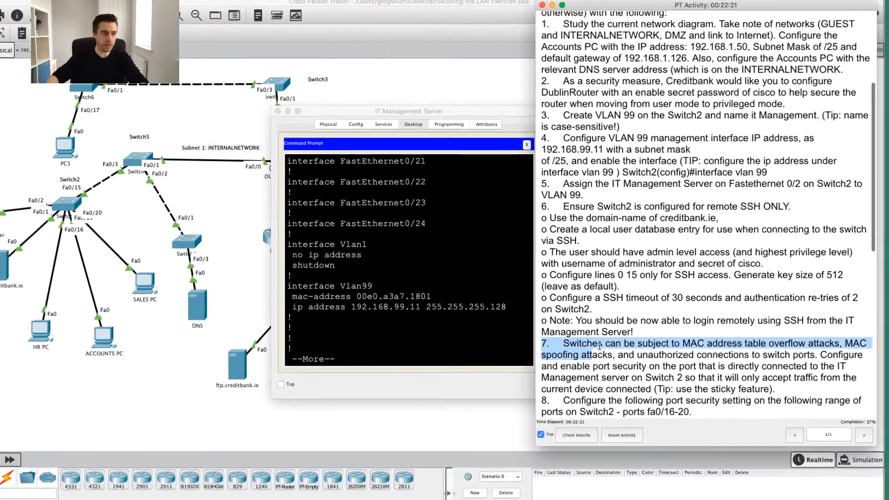
click(590, 336)
drag(584, 336, 597, 336)
drag(422, 391, 820, 406)
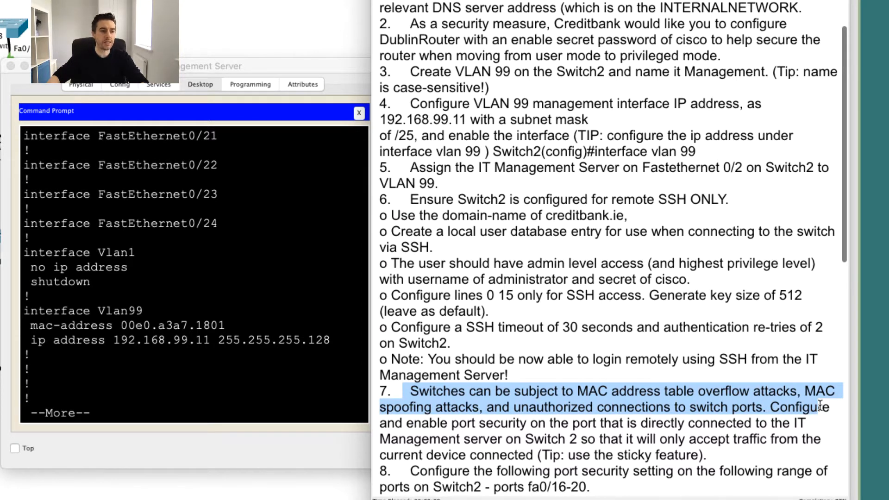
drag(820, 406, 818, 422)
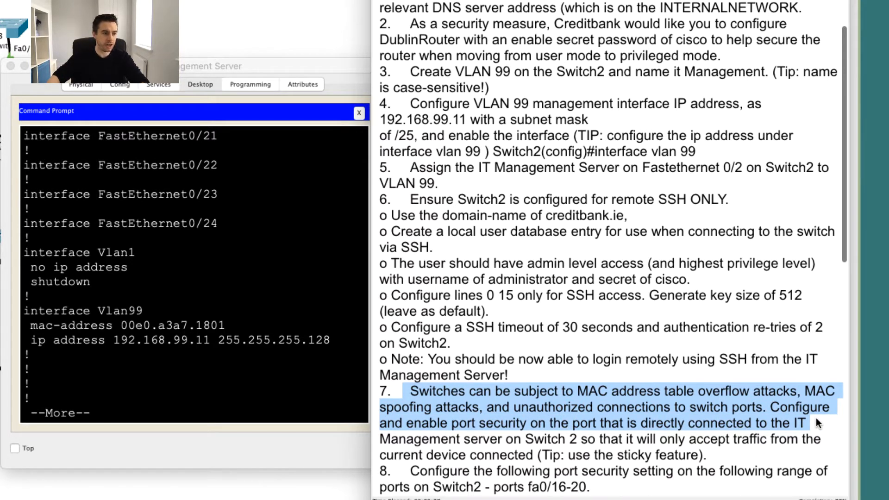
drag(816, 419, 709, 456)
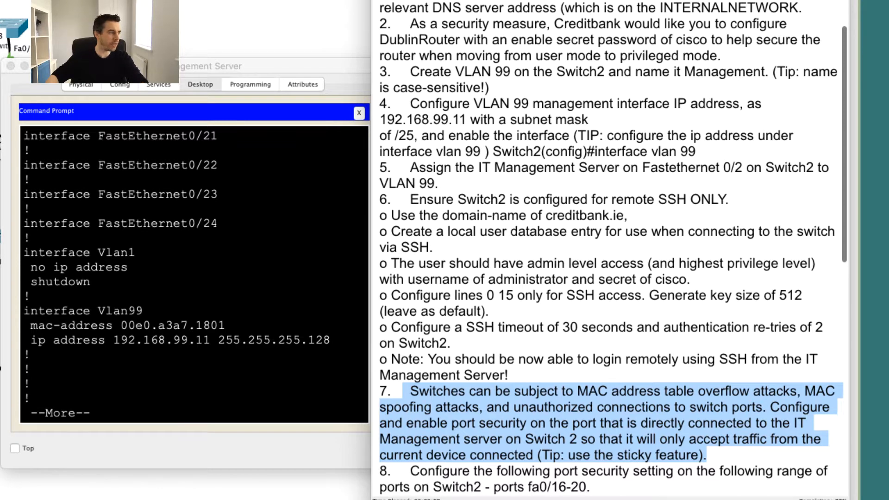
Bring up Switch2's command line and leave global configuration mode for privileged EXEC mode.
click(106, 33)
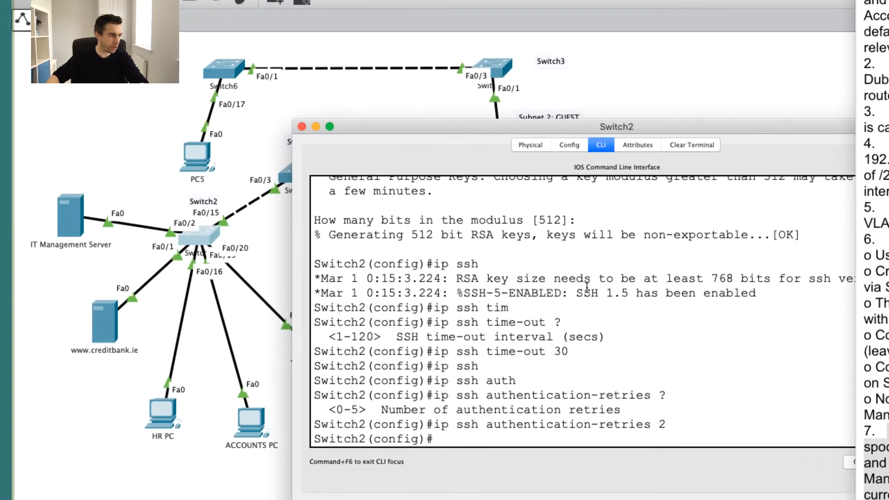
key(Return)
key(Return)
key(Return)
key(ctrl+z)
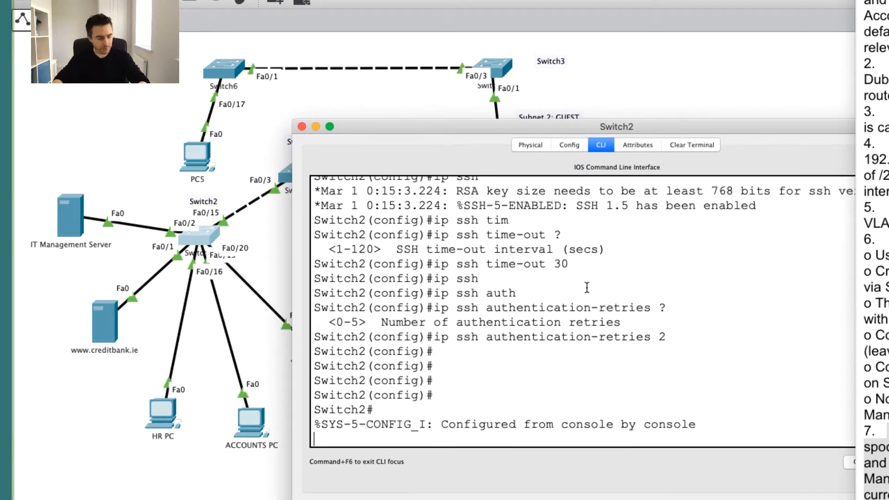
key(Return)
key(Return)
key(Return)
key(Return)
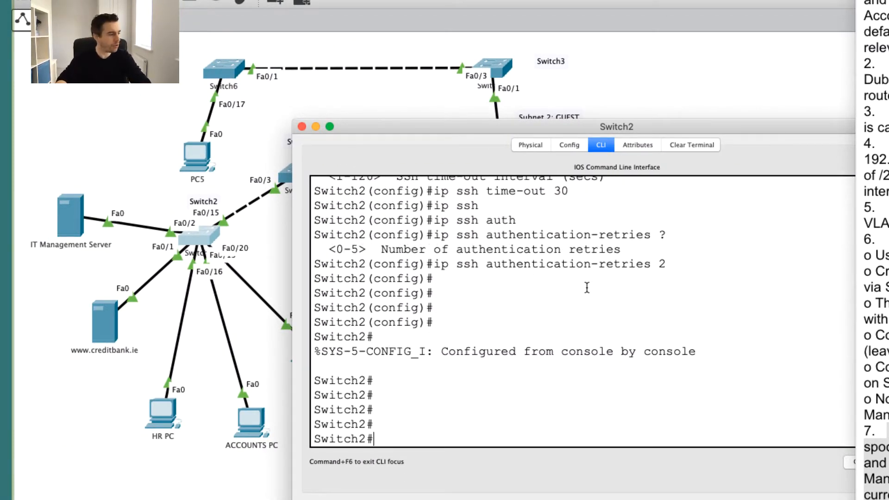
Enable port security on Switch2's interface fa0/2 with the switchport port-security command.
text(conf ti)
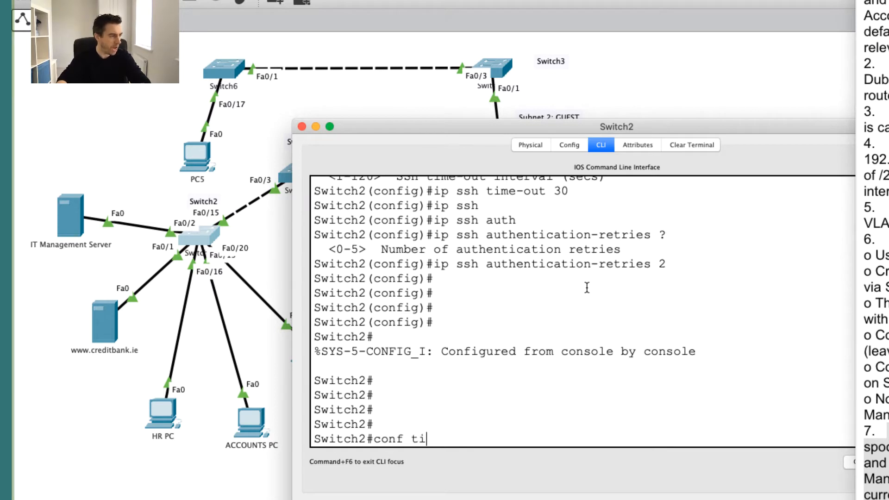
key(Return)
text(int fa)
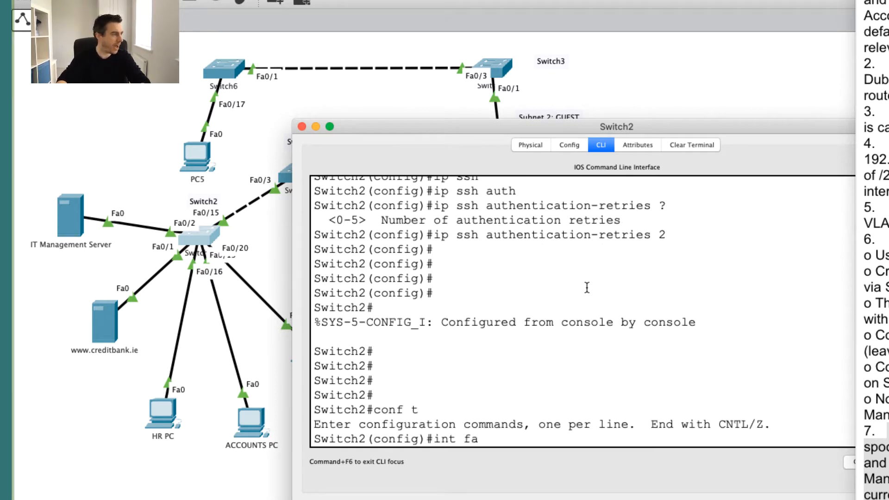
text(0/2)
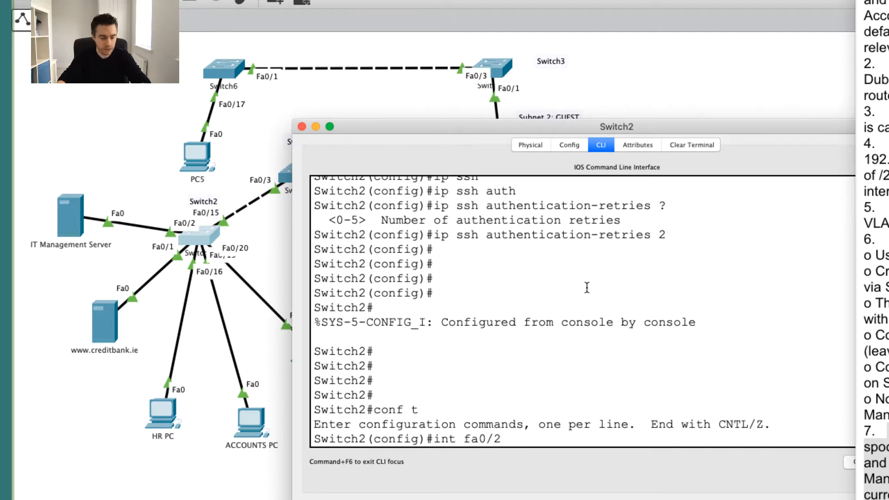
key(Return)
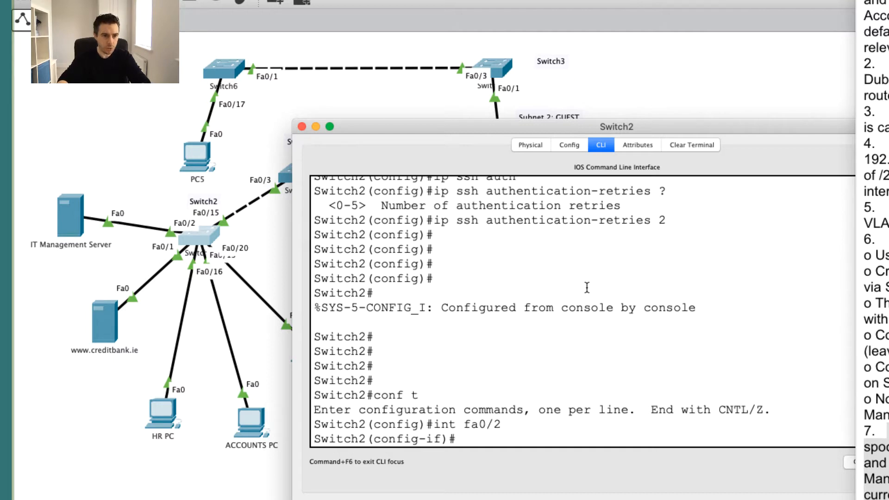
text(swit)
key(Tab)
text(por)
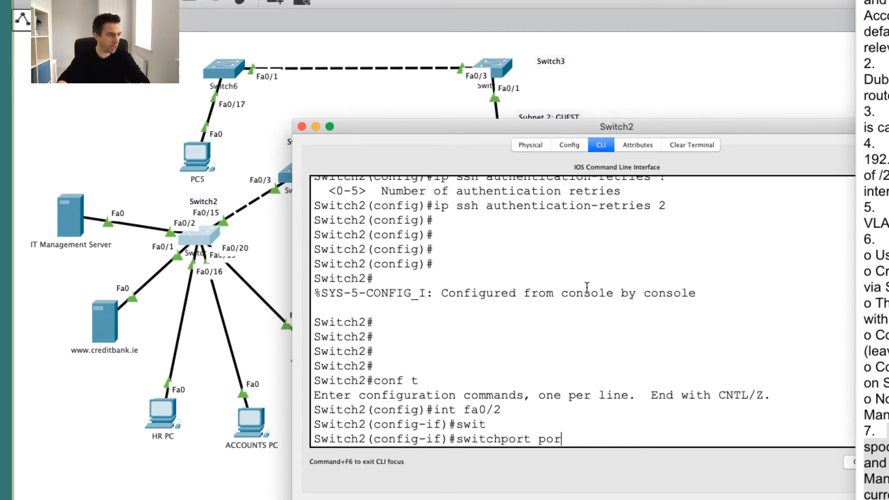
key(Tab)
key(Return)
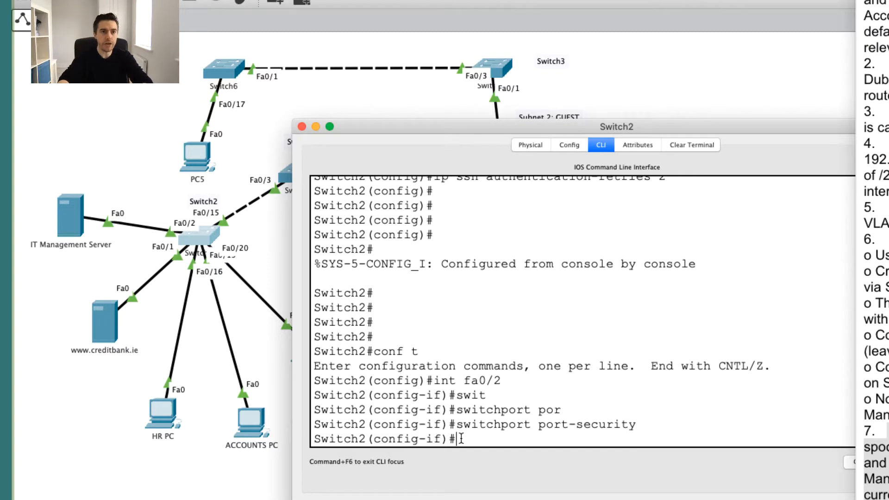
Turn on sticky MAC address learning on interface fa0/2 with switchport port-security mac-address sticky.
text(swi)
key(BackSpace)
key(BackSpace)
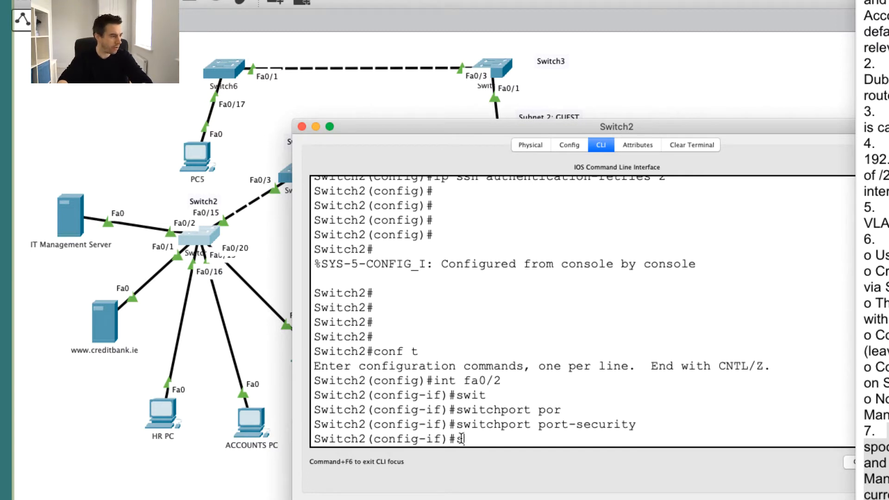
text(wi)
key(Tab)
text(pro)
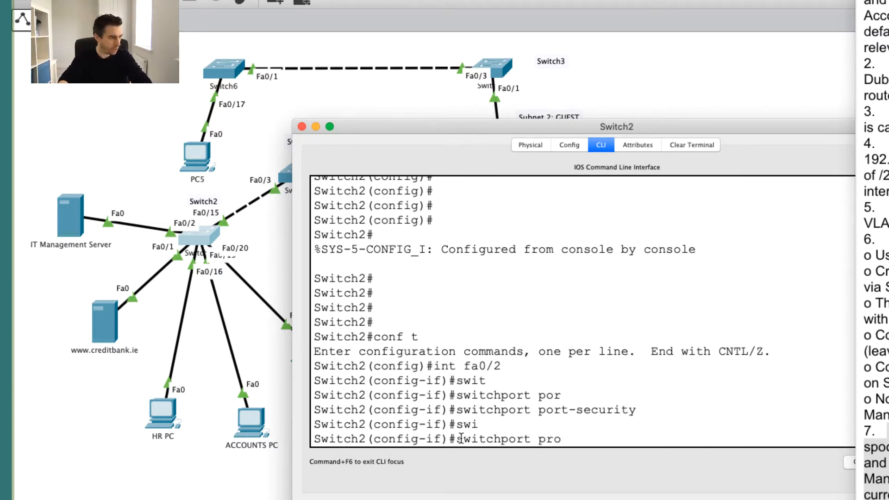
key(Tab)
key(BackSpace)
key(BackSpace)
key(BackSpace)
key(BackSpace)
key(BackSpace)
key(BackSpace)
key(BackSpace)
key(BackSpace)
key(BackSpace)
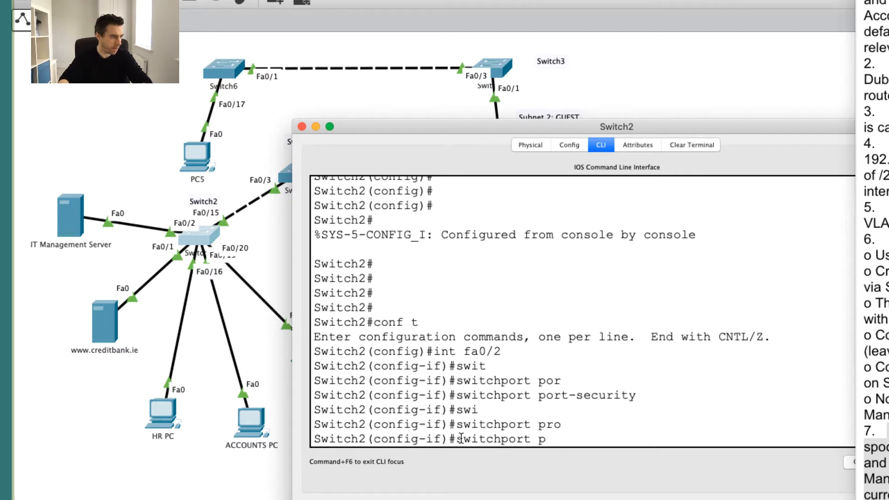
text(or)
key(Tab)
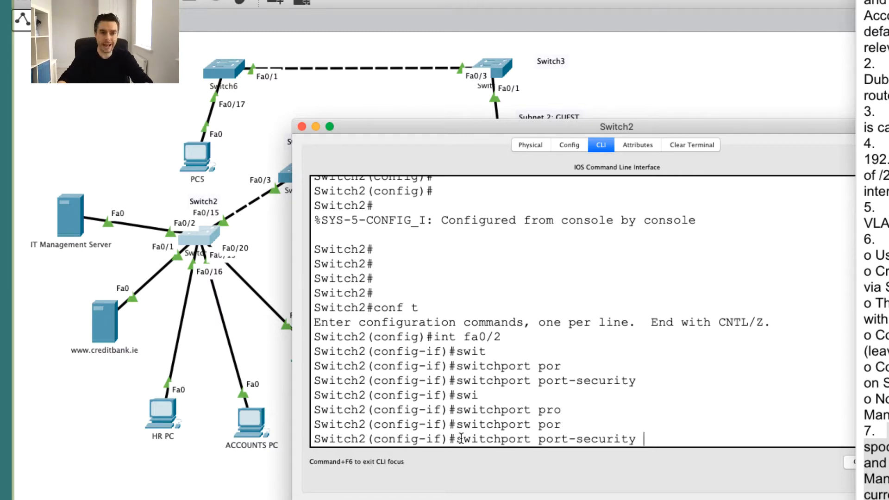
text(mac)
key(Tab)
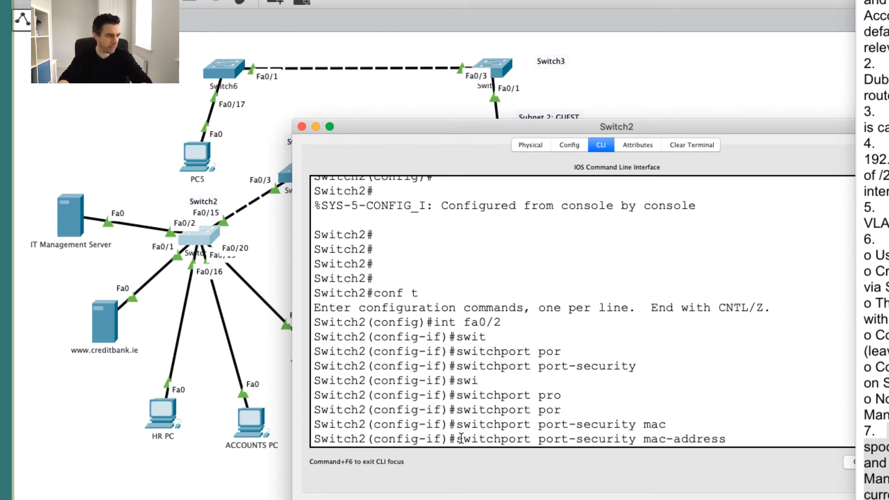
text(por)
key(Tab)
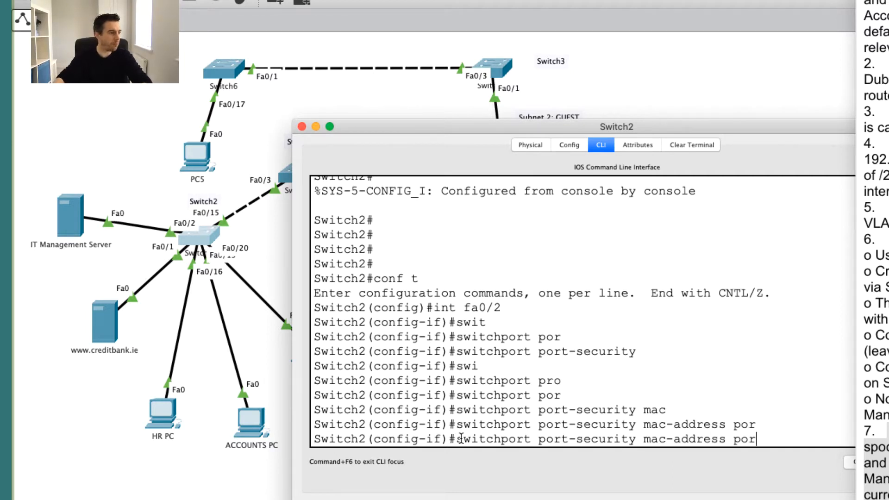
key(BackSpace)
key(BackSpace)
key(BackSpace)
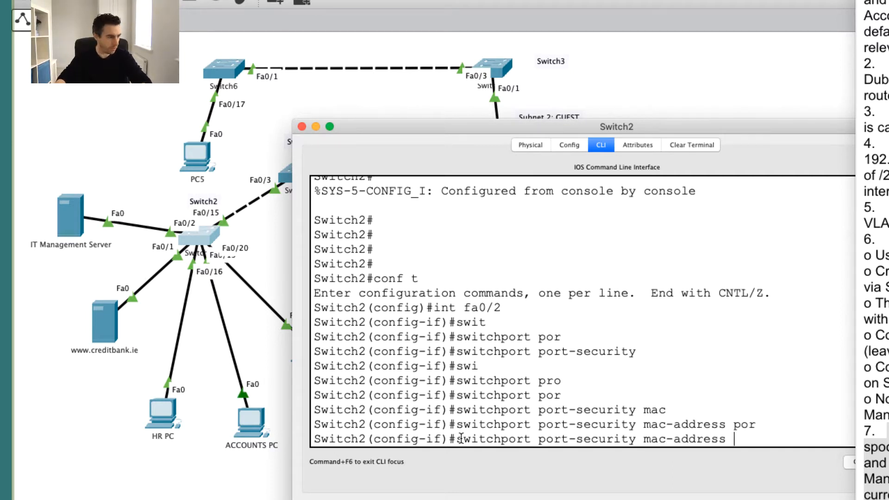
text(sti)
key(Tab)
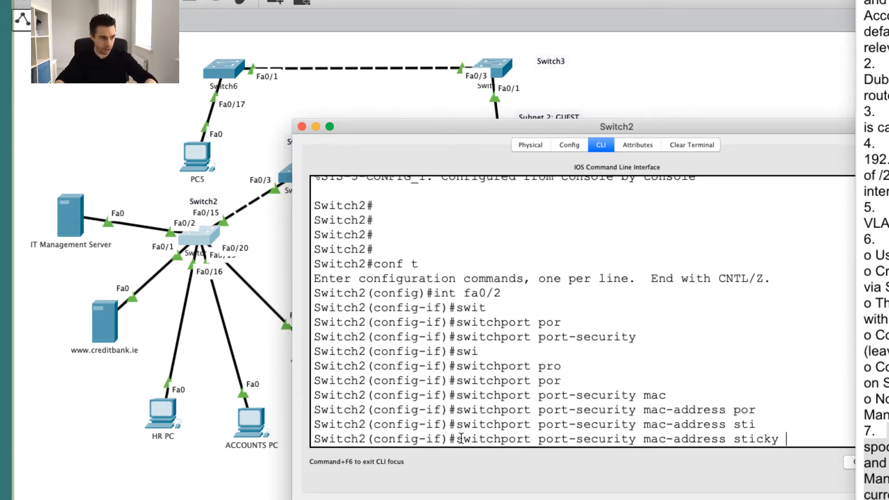
key(Return)
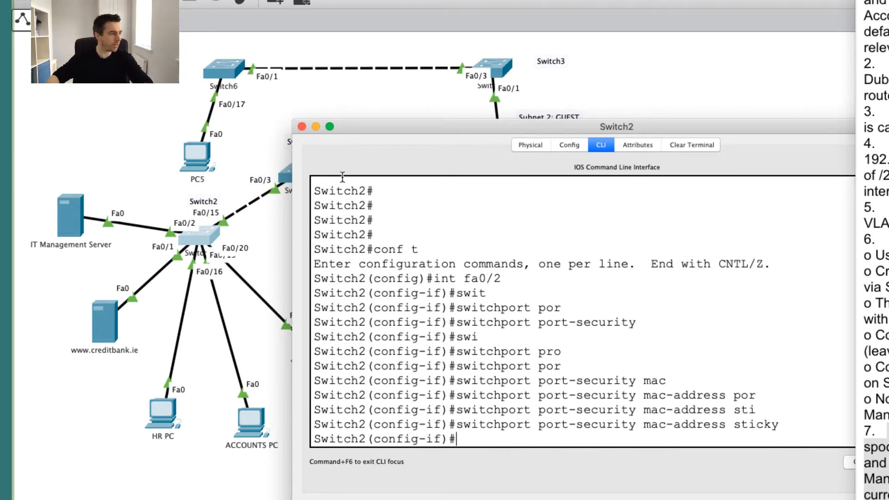
Stop the configuration listing in the IT Management Server's command prompt and exit its SSH session to Switch2.
drag(446, 134, 412, 171)
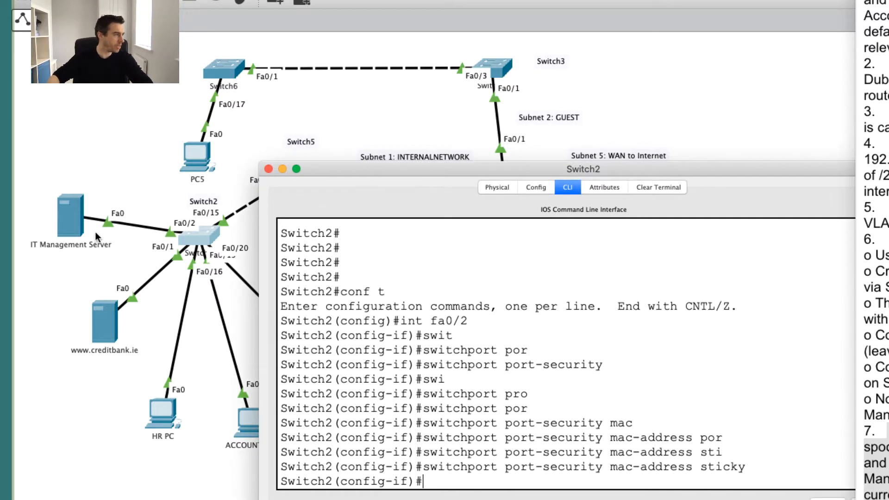
click(74, 227)
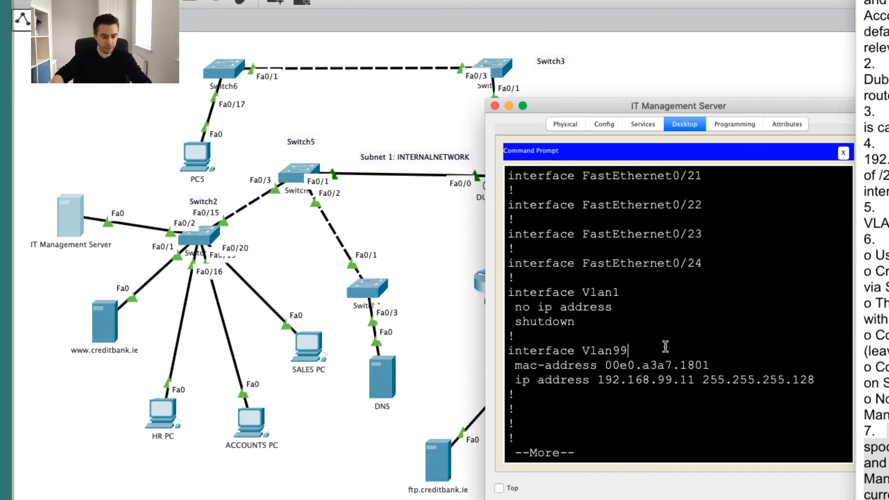
text(qexit)
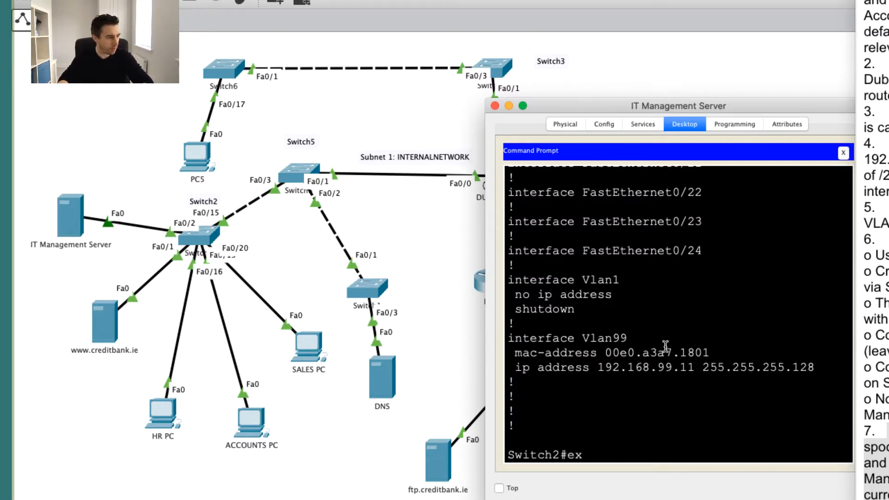
key(Return)
key(Return)
key(Return)
key(Return)
key(Return)
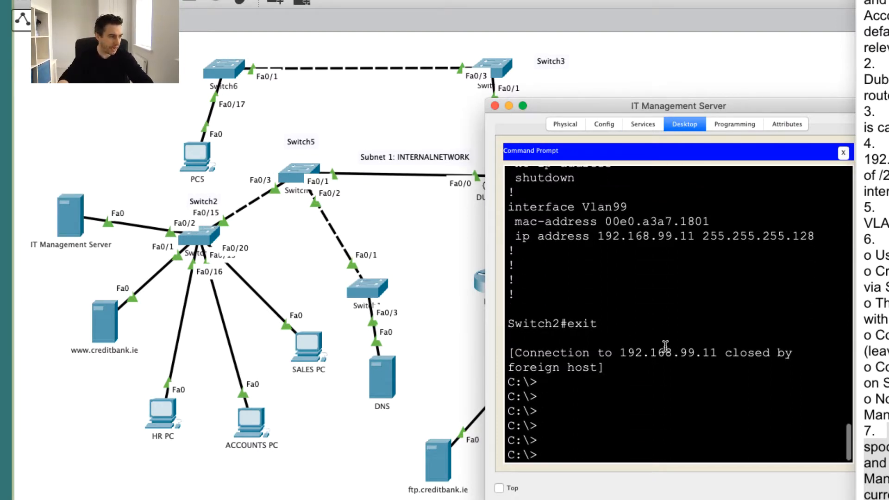
Ping 192.168.99.11 from the IT Management Server to send traffic through the secured port.
key(Up)
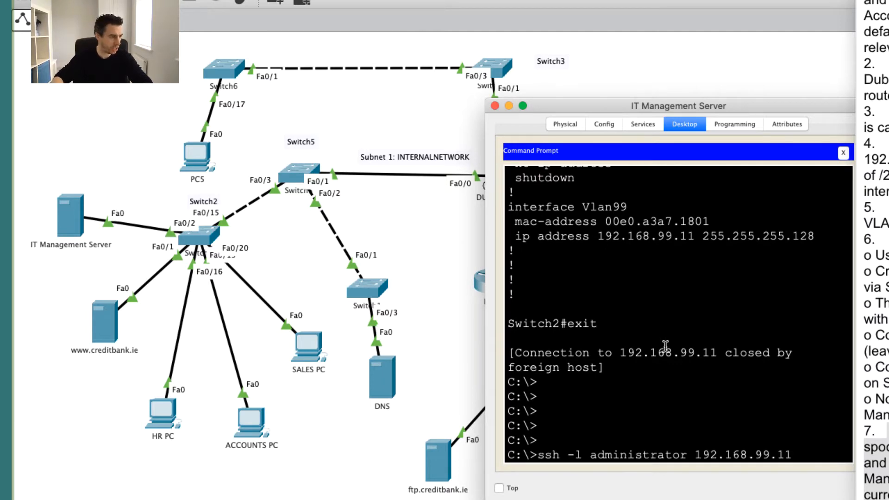
key(Up)
key(Return)
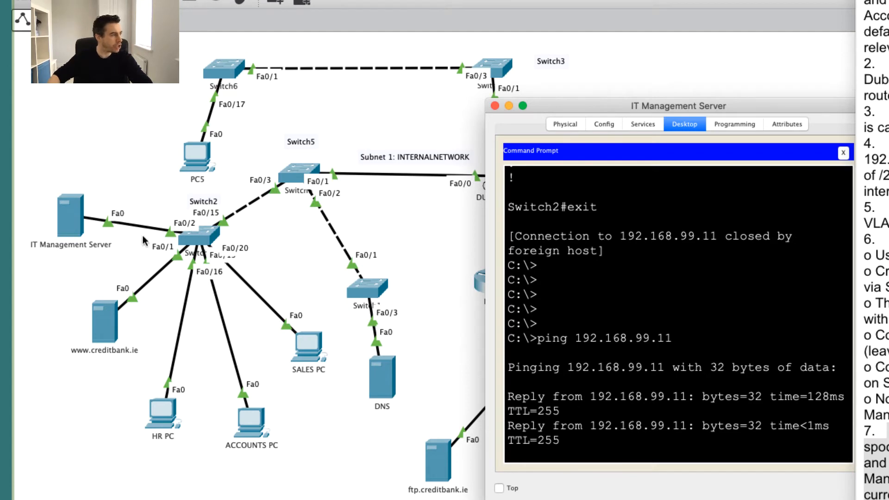
Display Switch2's running configuration from privileged EXEC mode and examine the sticky MAC address lines under FastEthernet0/2.
click(204, 238)
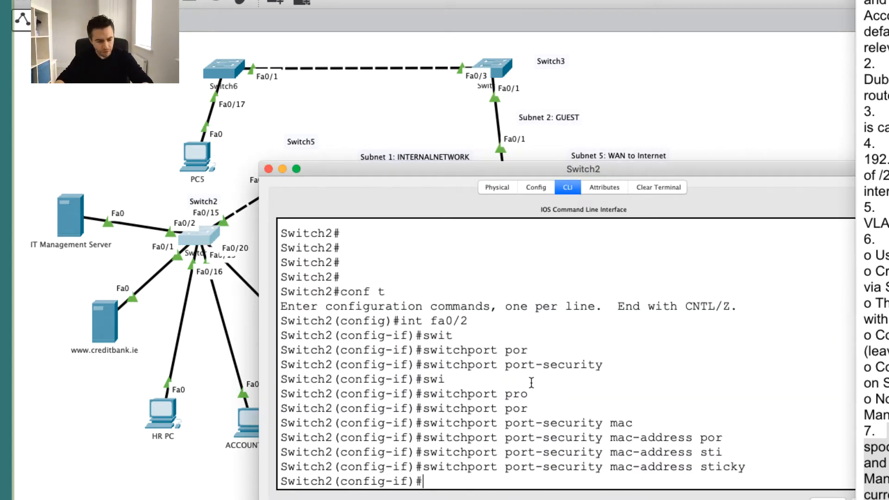
key(ctrl+z)
key(Return)
key(Return)
key(Return)
key(Return)
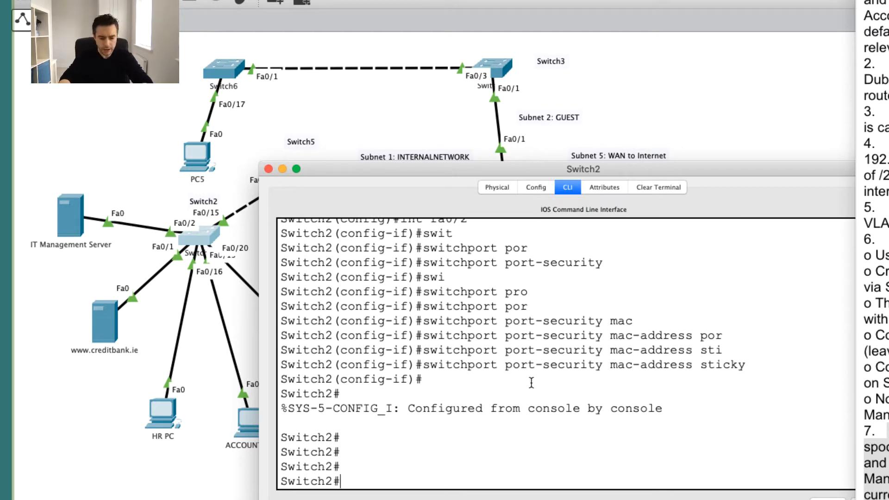
text(show run)
key(Return)
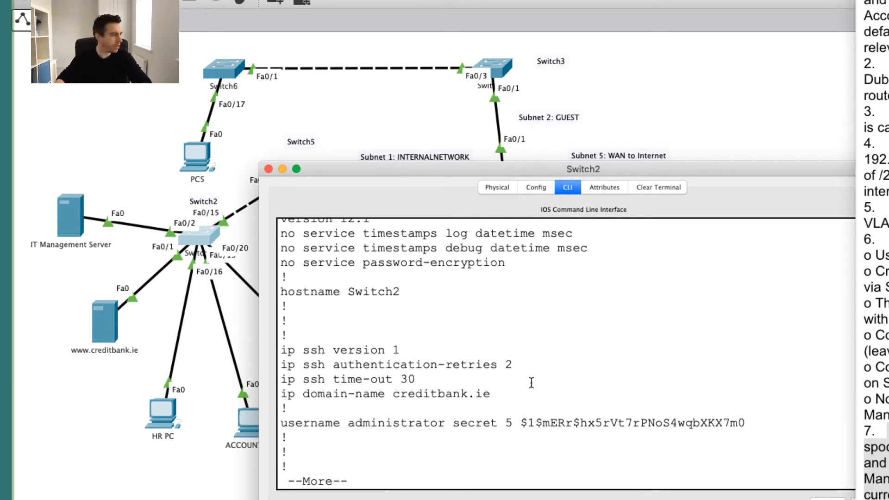
key(space)
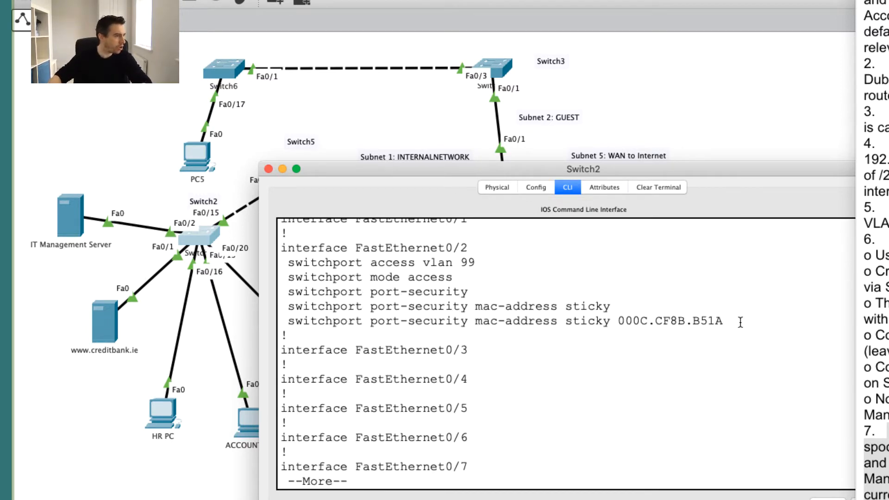
drag(724, 321, 262, 250)
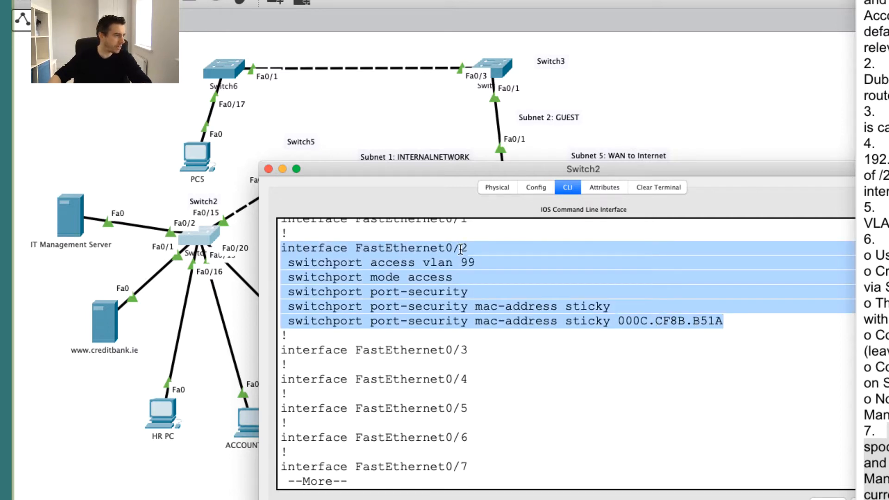
click(649, 322)
drag(739, 323, 266, 310)
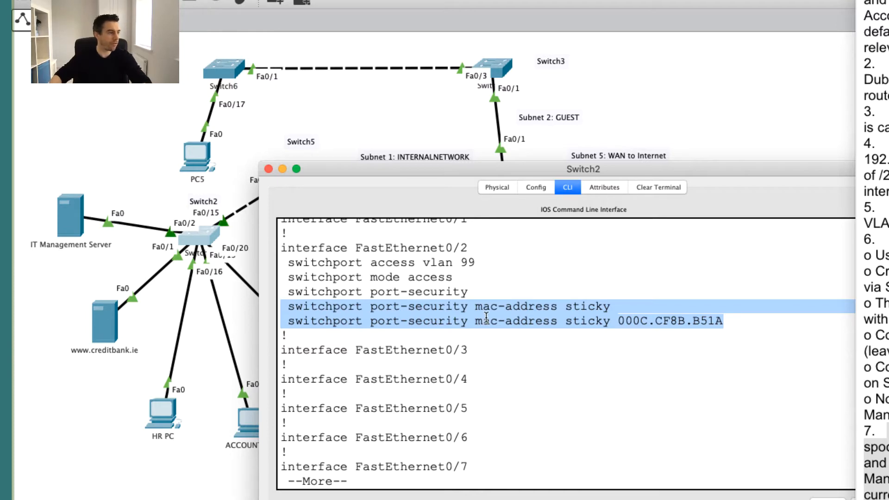
Run ipconfig /all in the IT Management Server's command prompt and examine the ending of its physical address.
click(702, 323)
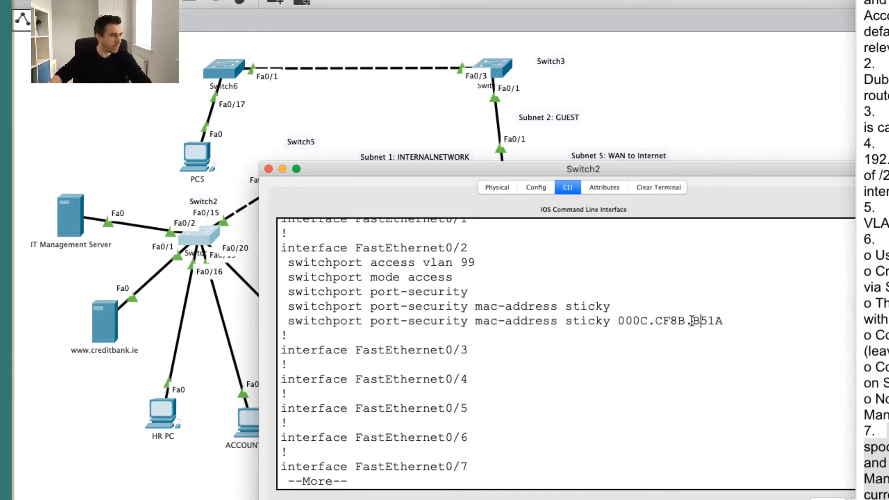
double_click(703, 323)
click(69, 217)
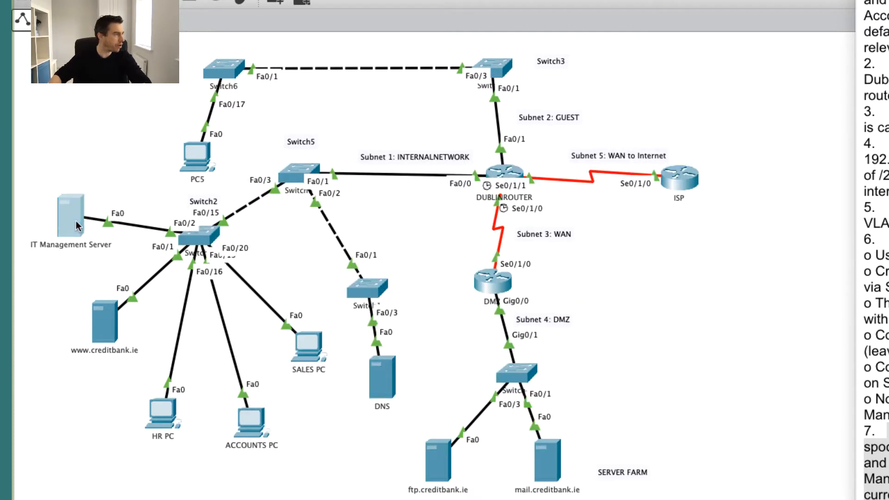
drag(674, 133, 453, 175)
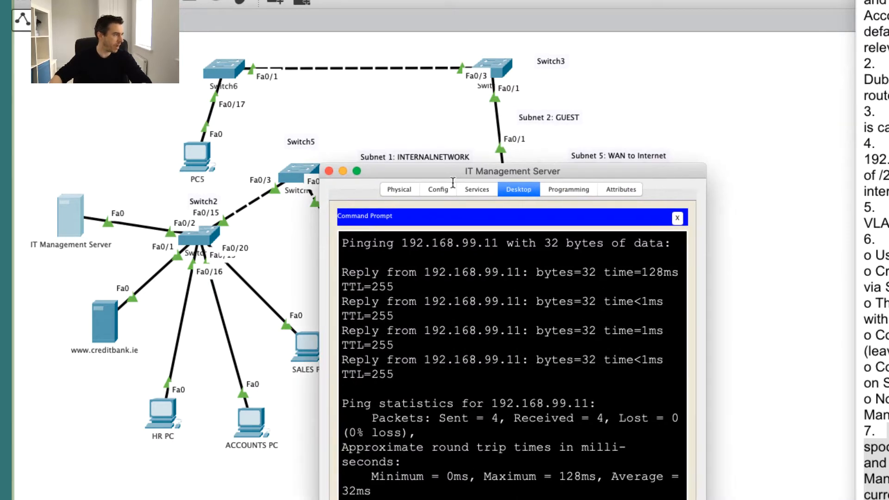
click(531, 349)
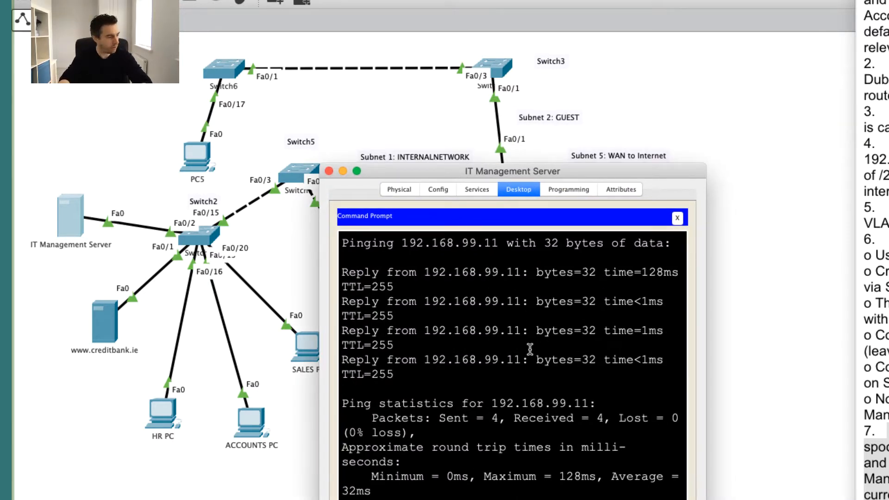
scroll(530, 349, up, 5)
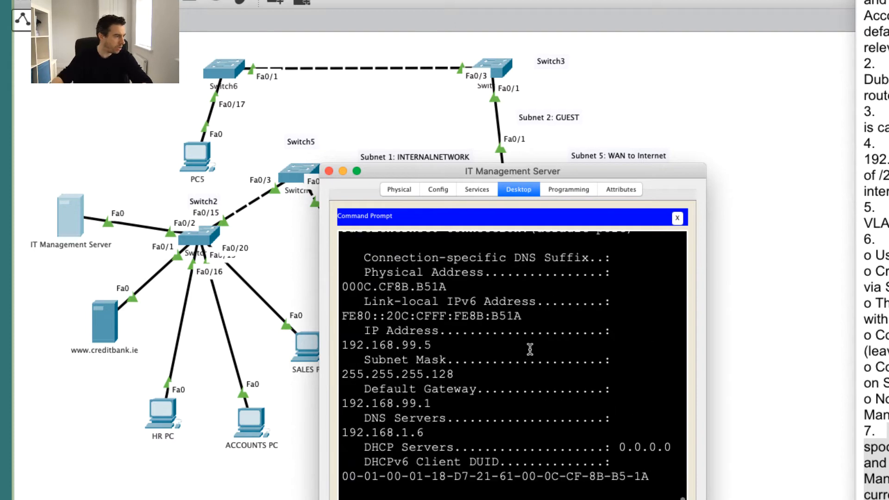
scroll(532, 348, down, 5)
scroll(534, 346, up, 1)
scroll(535, 346, down, 5)
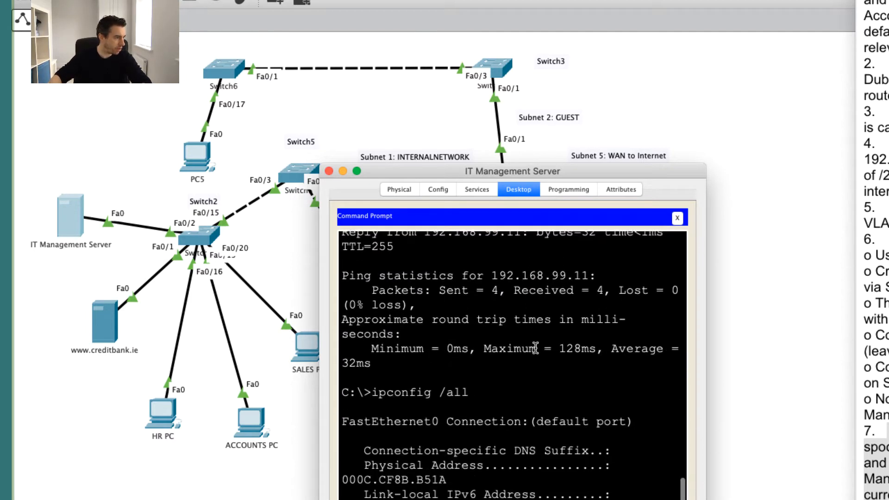
drag(451, 420, 341, 420)
click(450, 419)
drag(450, 420, 420, 420)
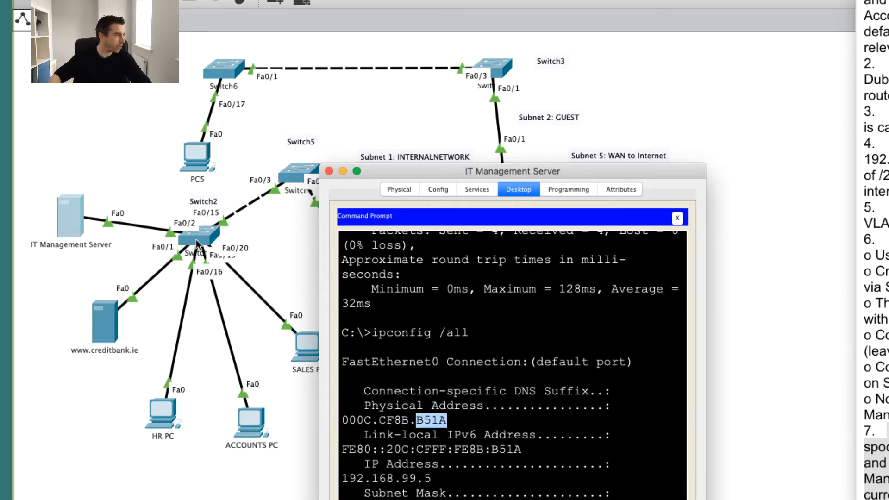
Return to Switch2's configuration listing and compare the ending of the sticky MAC address under FastEthernet0/2 with the server's physical address.
click(329, 171)
click(201, 235)
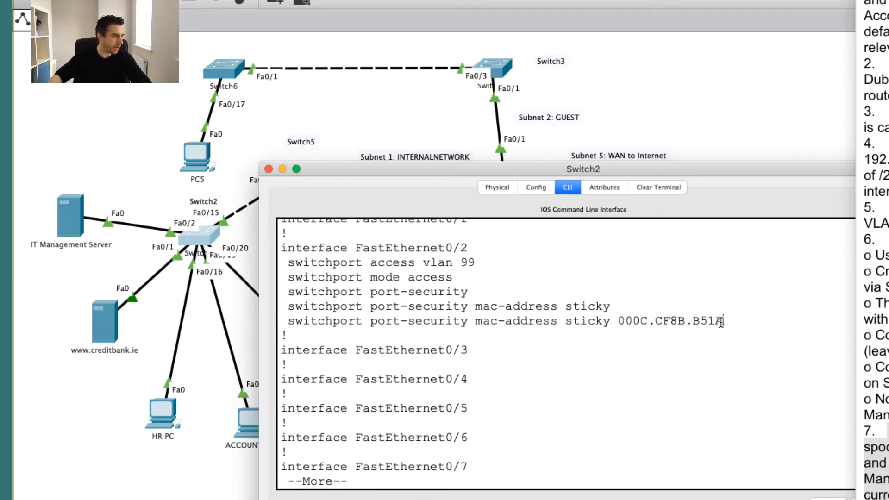
drag(722, 321, 693, 321)
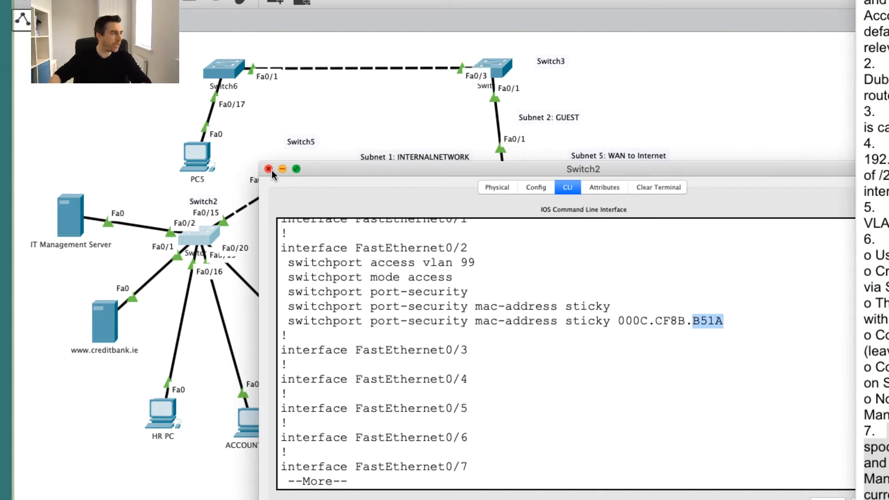
Read task 8 of the activity instructions, covering the port security requirements for Switch2's ports fa0/16-20.
scroll(698, 360, down, 3)
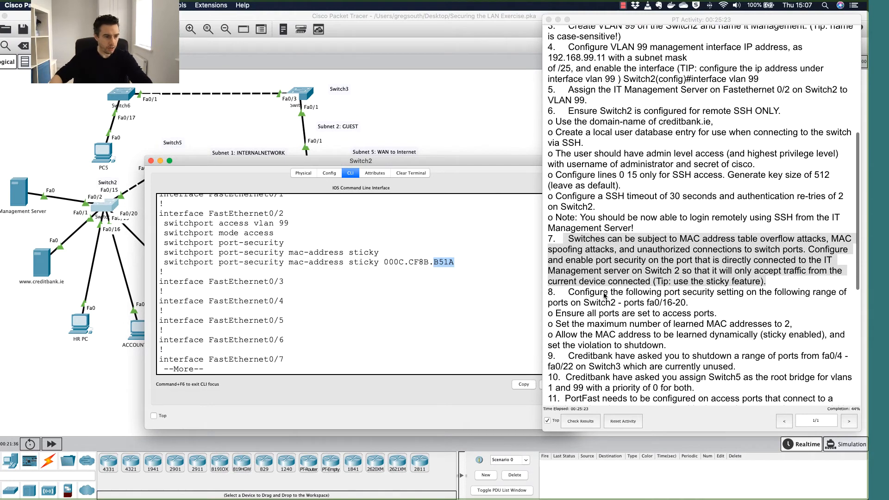
click(576, 291)
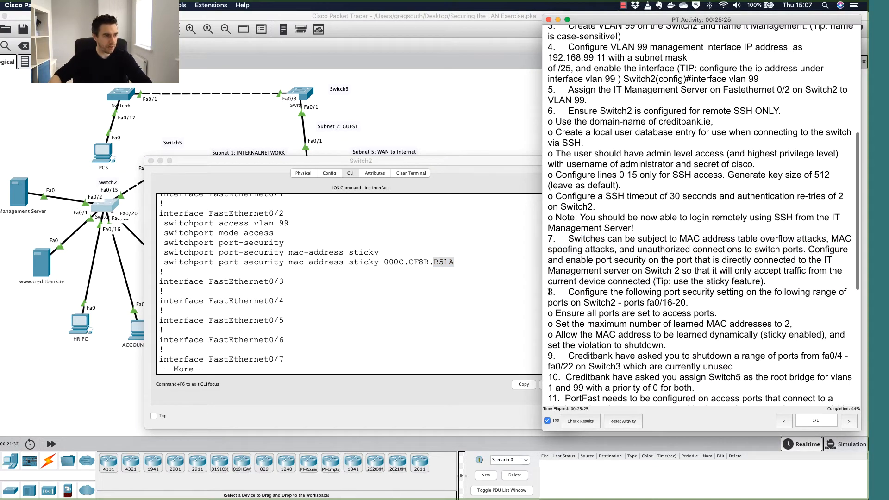
drag(549, 292, 684, 300)
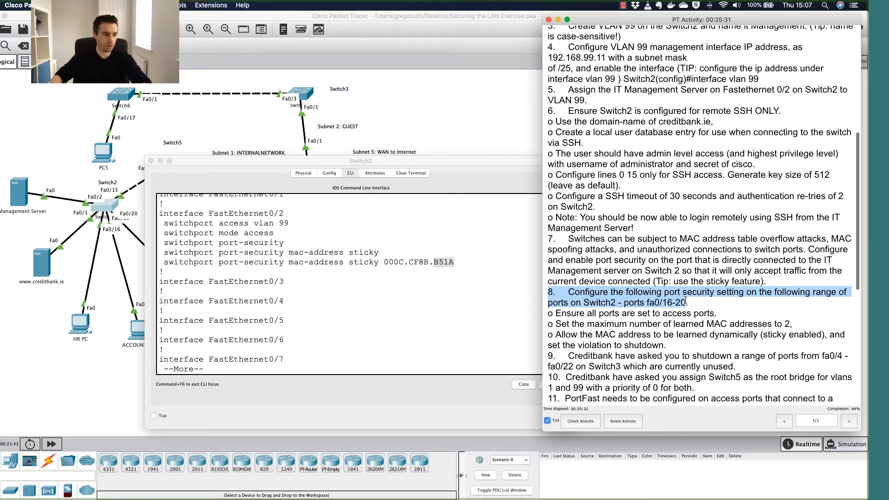
click(687, 302)
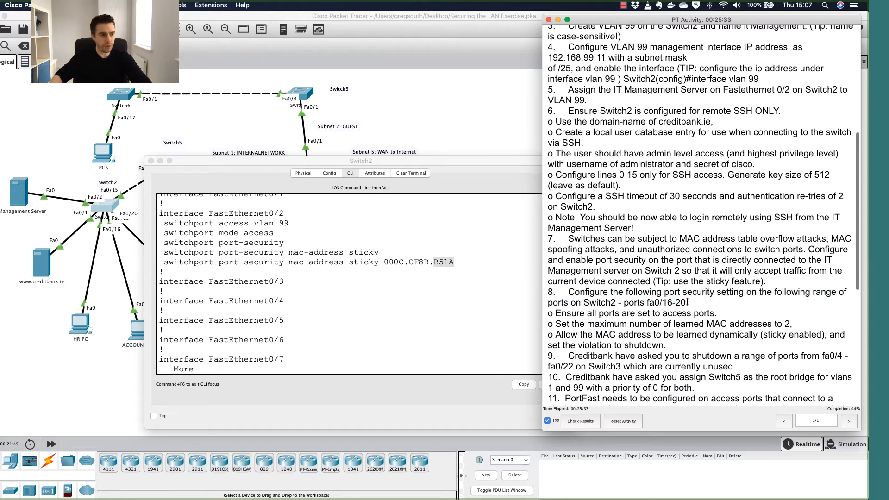
drag(690, 302, 624, 302)
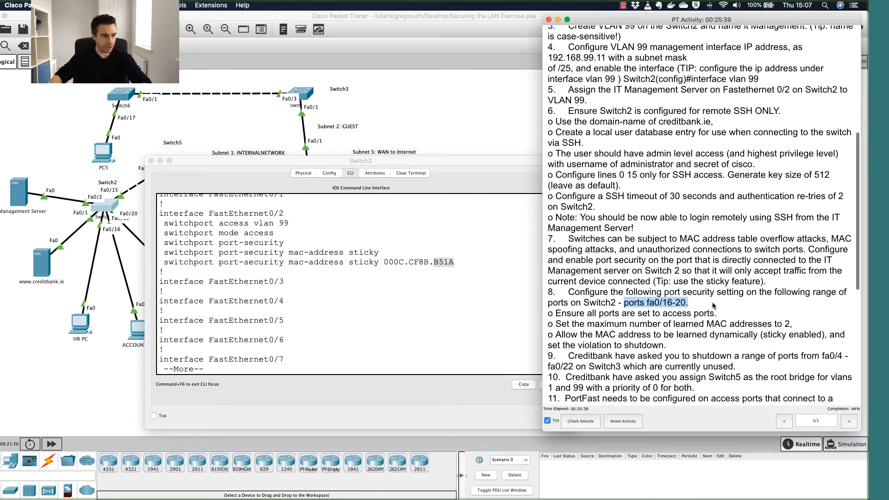
drag(554, 316, 725, 318)
click(726, 318)
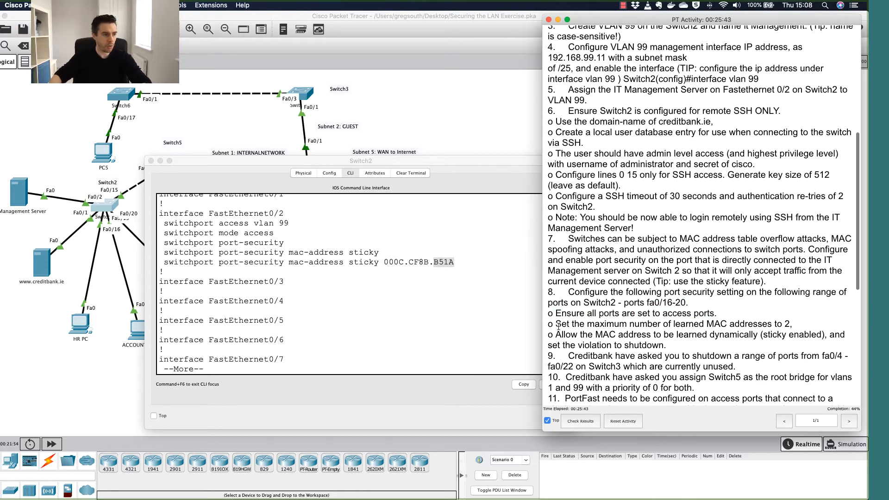
drag(554, 324, 804, 329)
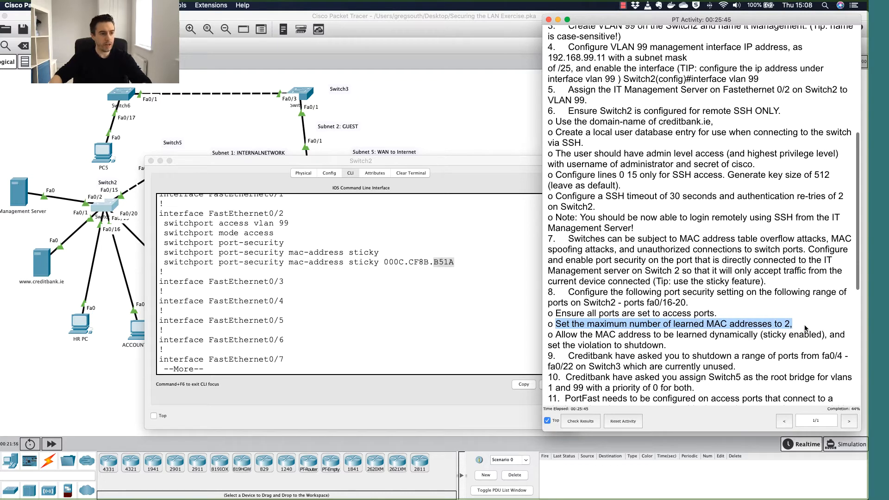
click(782, 324)
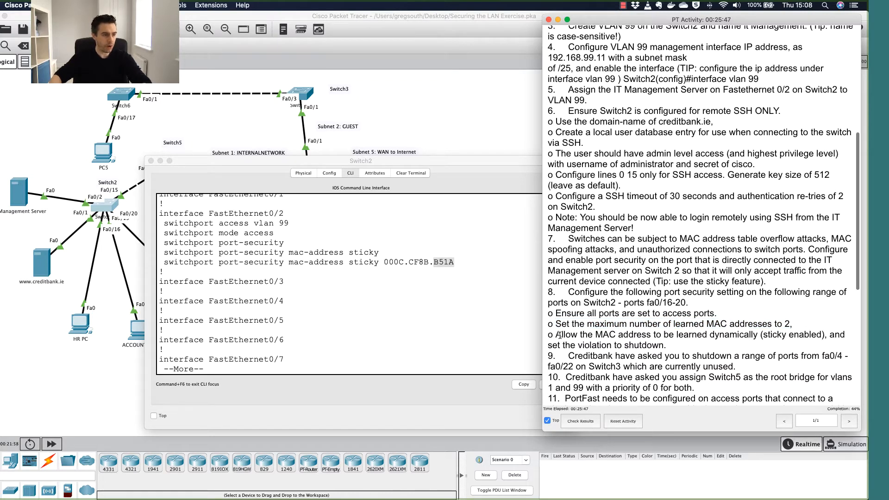
drag(559, 334, 822, 335)
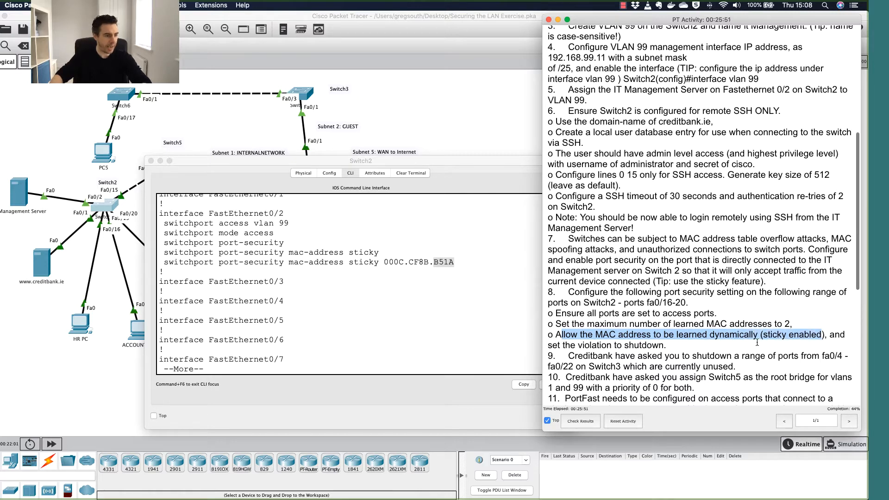
drag(705, 347, 555, 345)
click(671, 350)
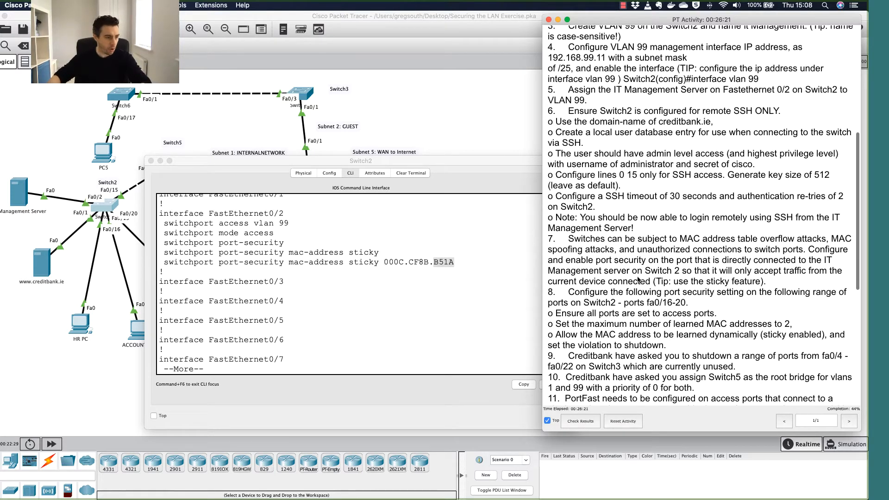
Stop the running configuration listing on Switch2 and return to the privileged EXEC prompt.
click(287, 317)
key(q)
key(Return)
key(Return)
key(Return)
key(Return)
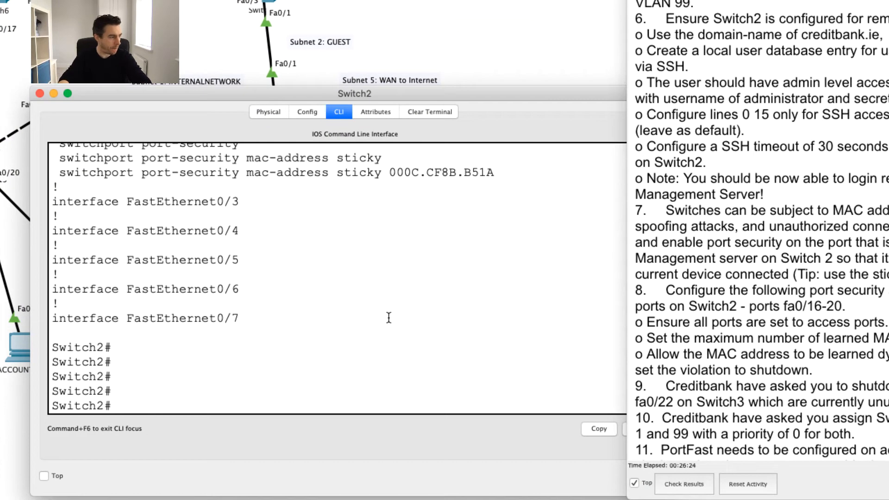
Enter global configuration mode on Switch2 and select the interface range fa0/16-20.
text(conf t)
key(Return)
text(int )
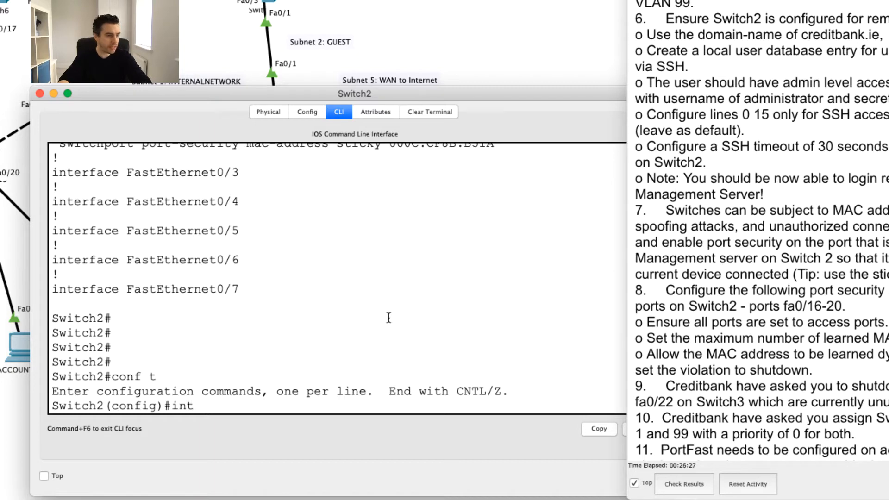
text(rangw)
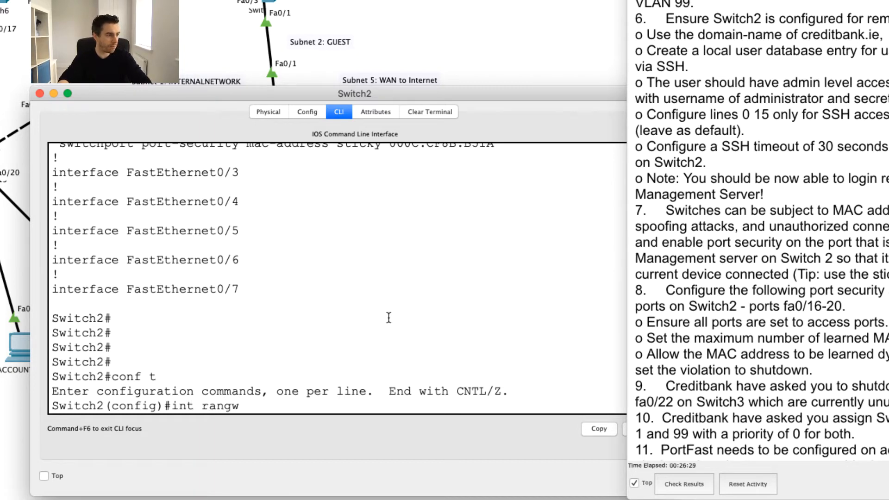
key(BackSpace)
text(e)
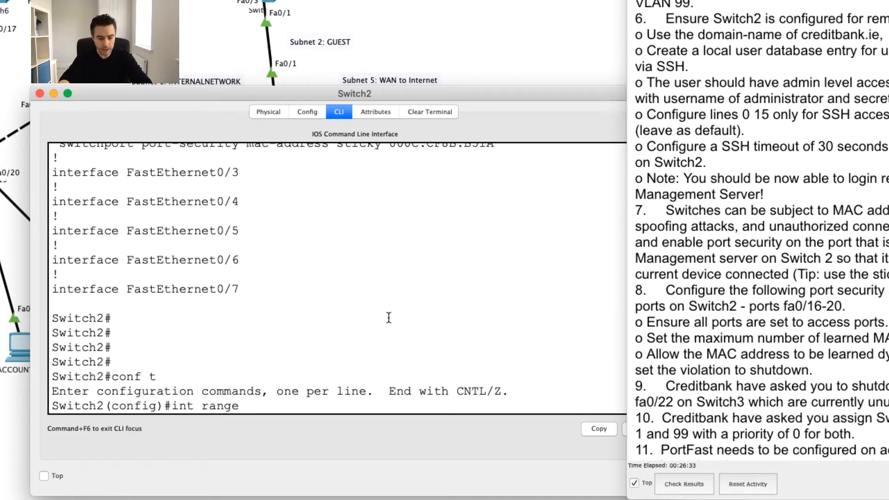
text( f)
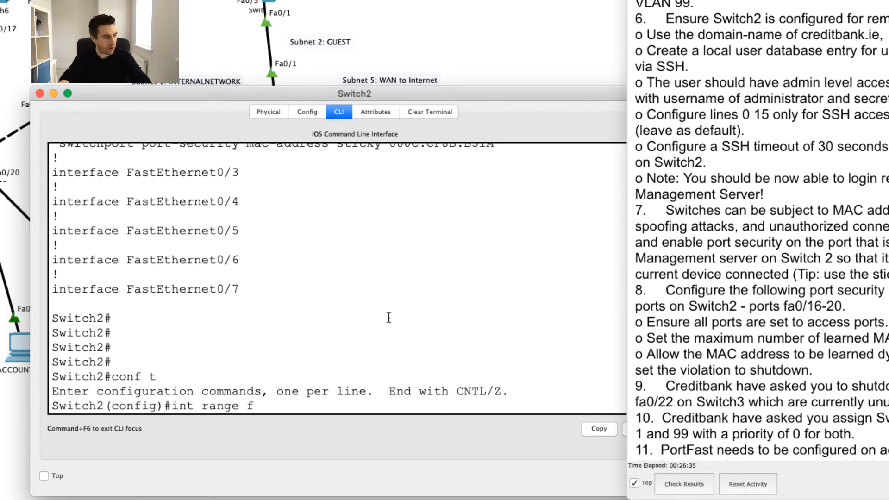
text(a0)
key(BackSpace)
text(/)
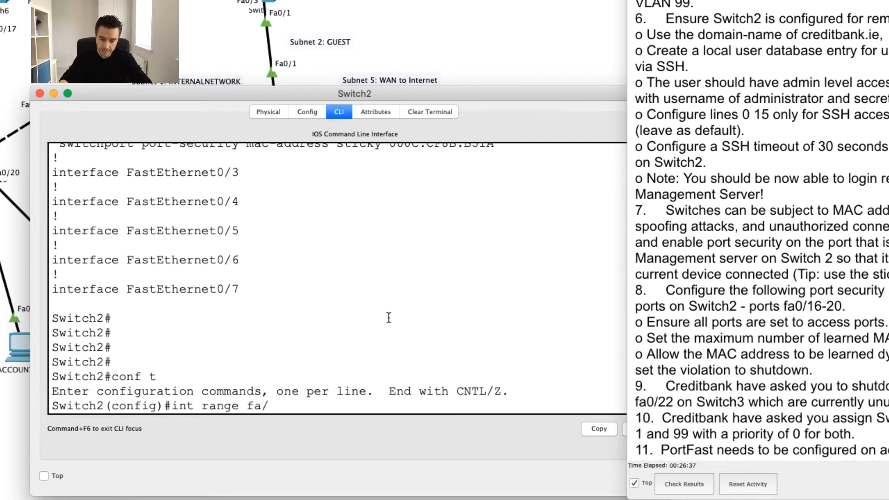
key(BackSpace)
text(0/16-20)
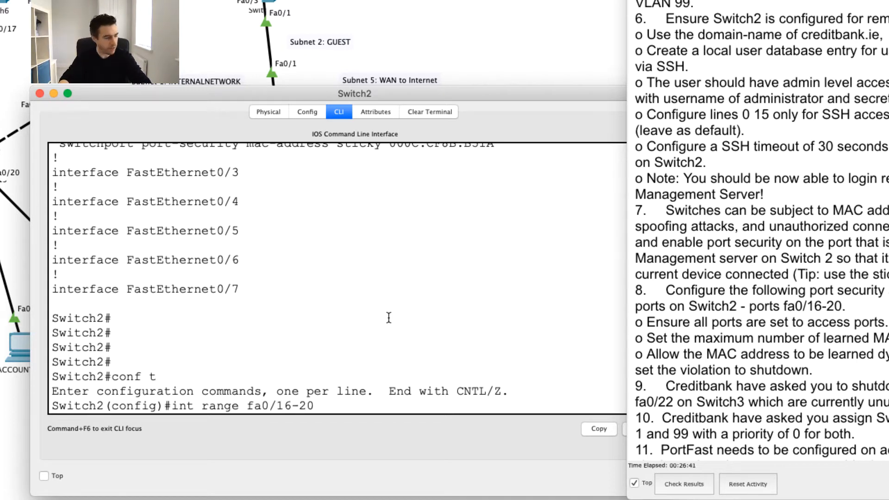
key(Return)
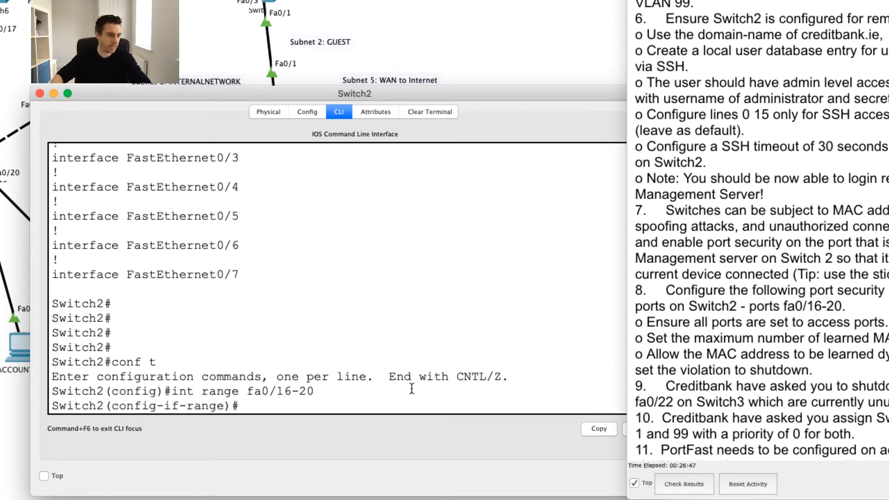
Set the ports in range fa0/16-20 to access mode with switchport mode access.
click(279, 396)
text(swit)
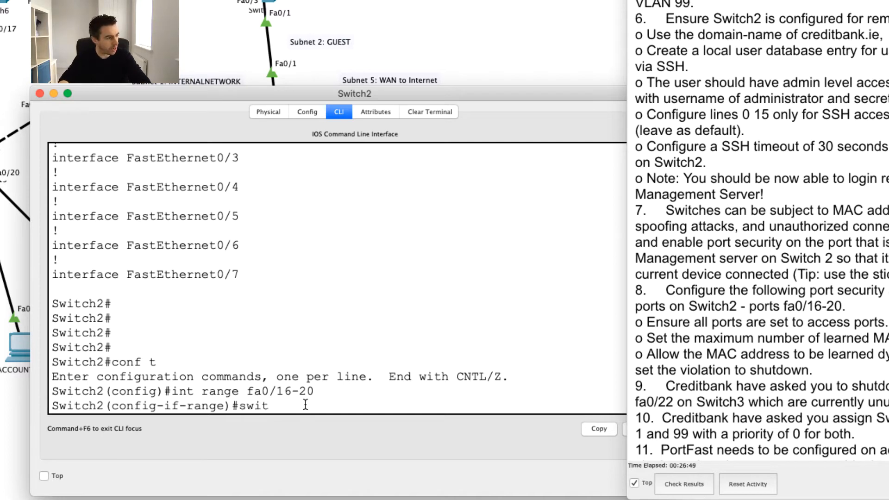
key(Tab)
text(mode access)
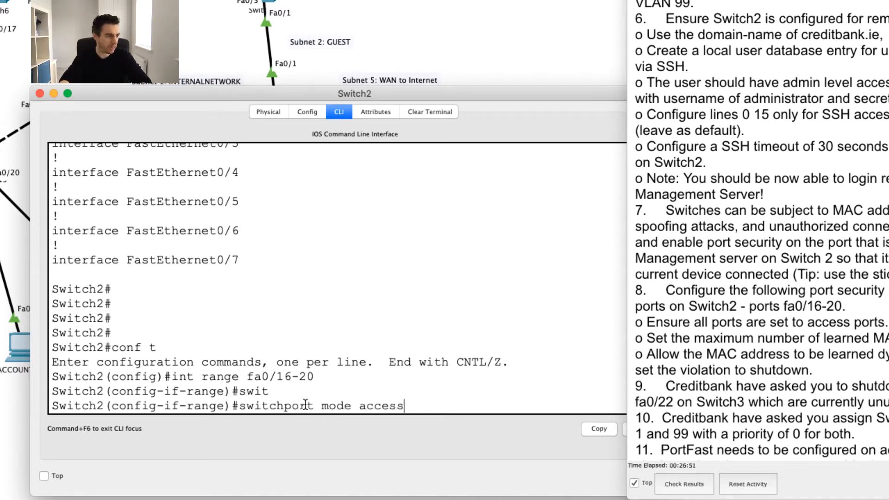
key(Return)
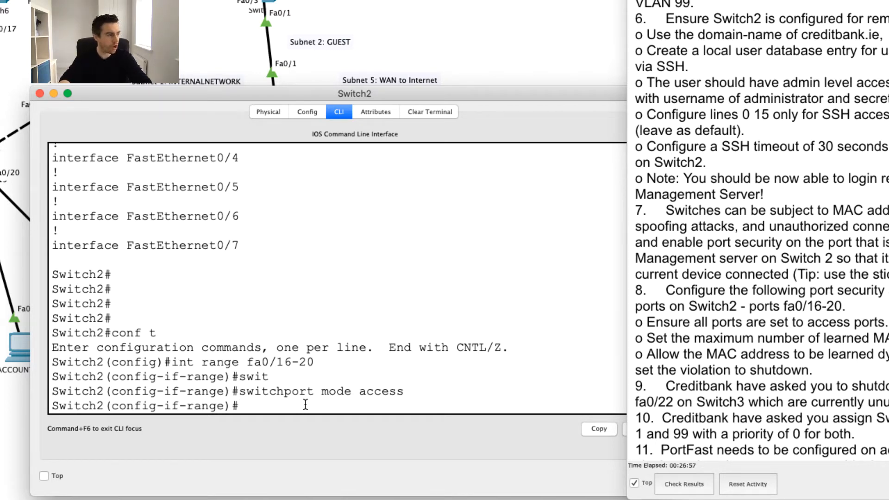
Enable port security on the fa0/16-20 range with switchport port-security.
text(swit)
key(Tab)
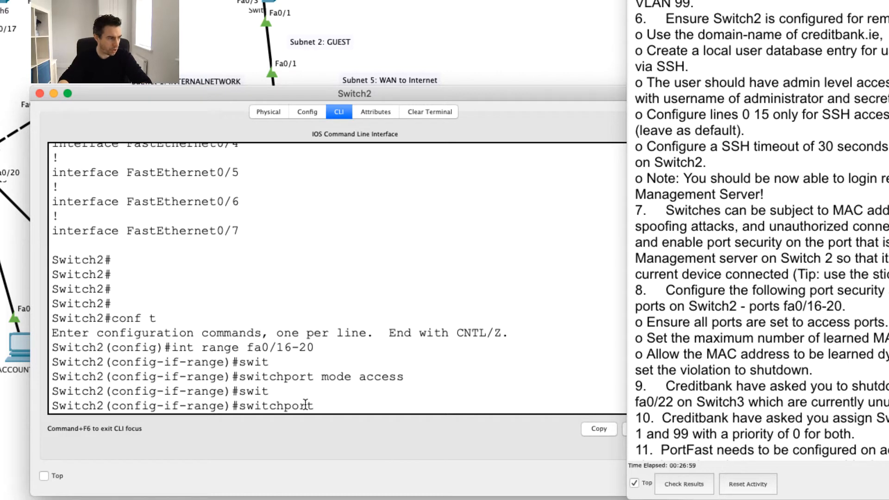
text(por)
key(Tab)
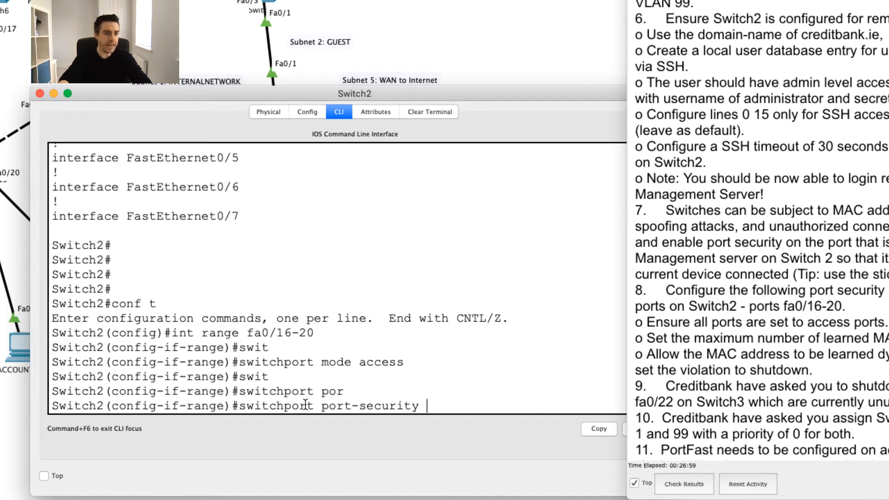
key(Return)
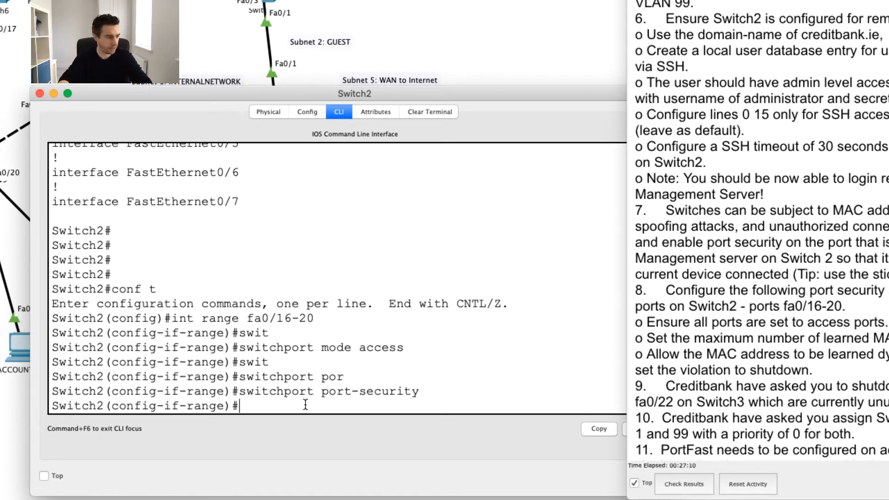
Limit the fa0/16-20 range to two learned MAC addresses with switchport port-security maximum 2.
text(swi)
key(Tab)
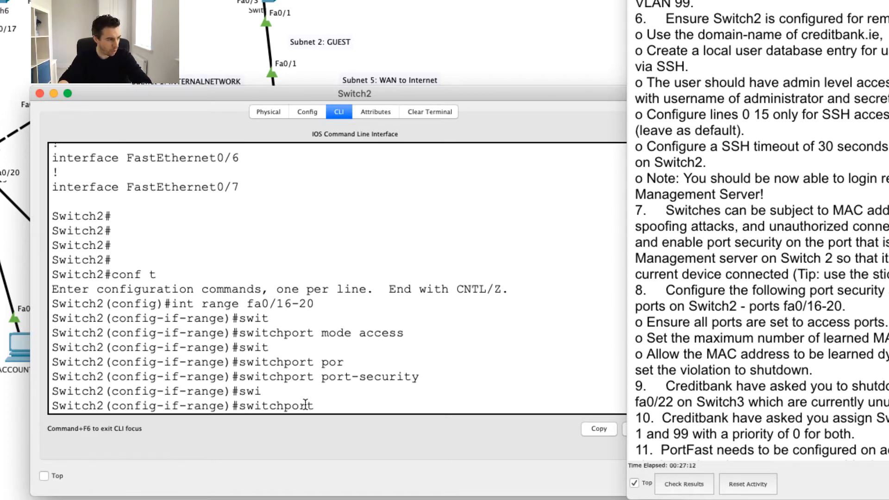
text(por)
key(Tab)
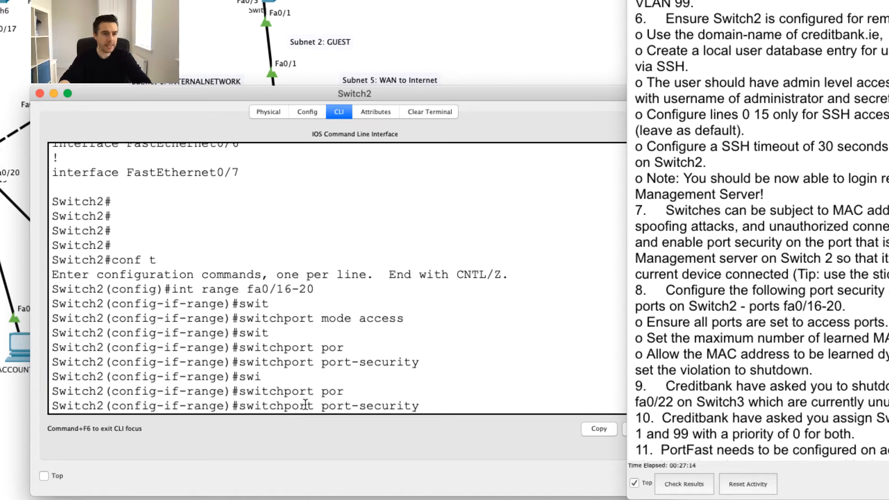
text(max)
key(Tab)
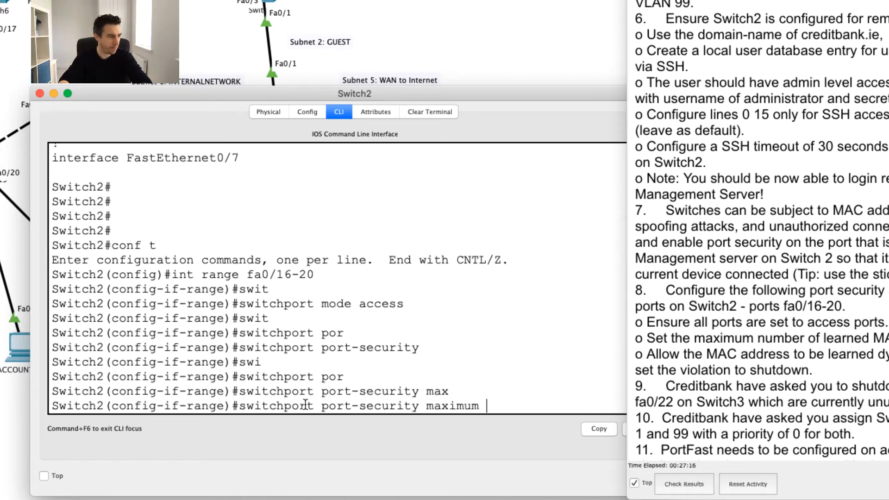
text(2)
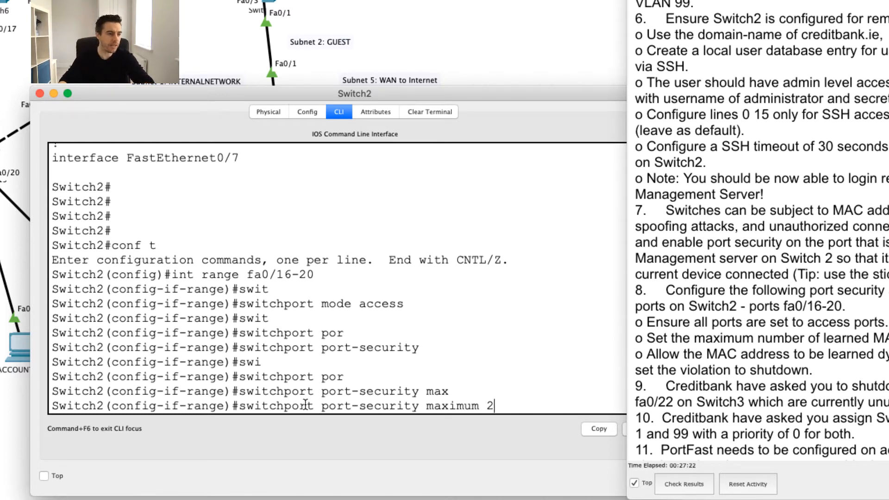
key(Return)
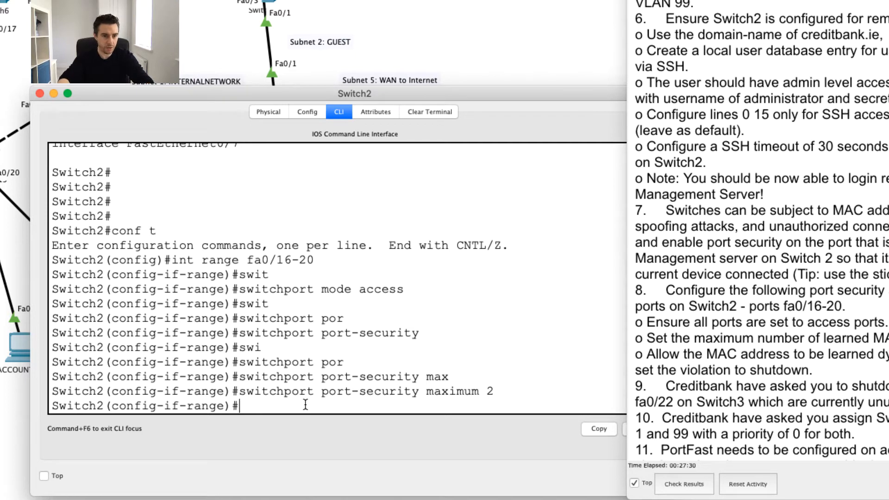
Enable sticky MAC address learning on the fa0/16-20 range with switchport port-security mac-address sticky.
text(swit)
key(Tab)
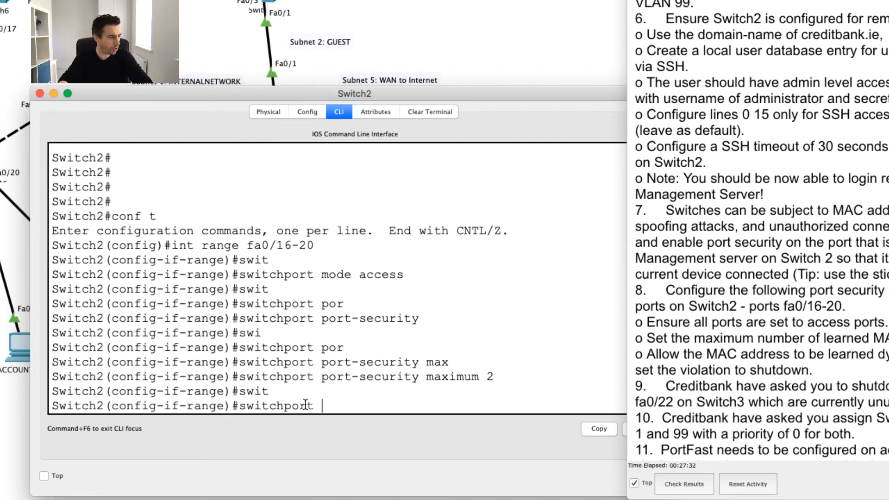
text(por)
key(Tab)
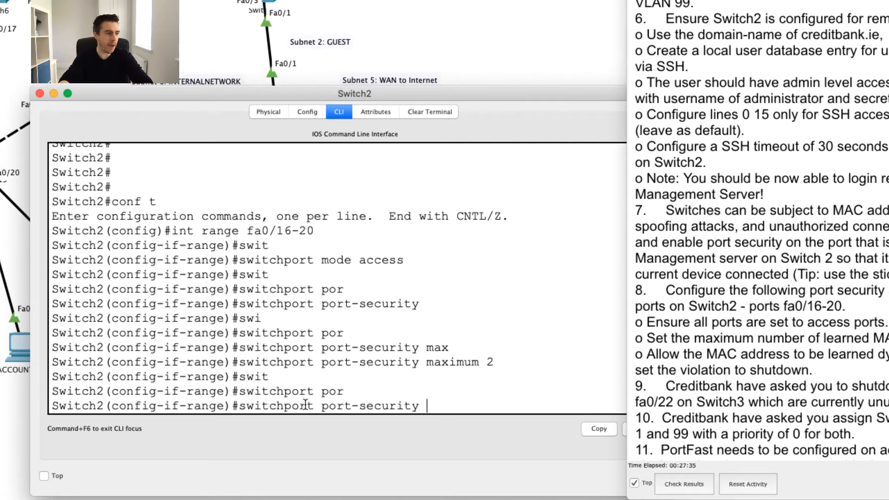
text(ma)
key(Tab)
text(c)
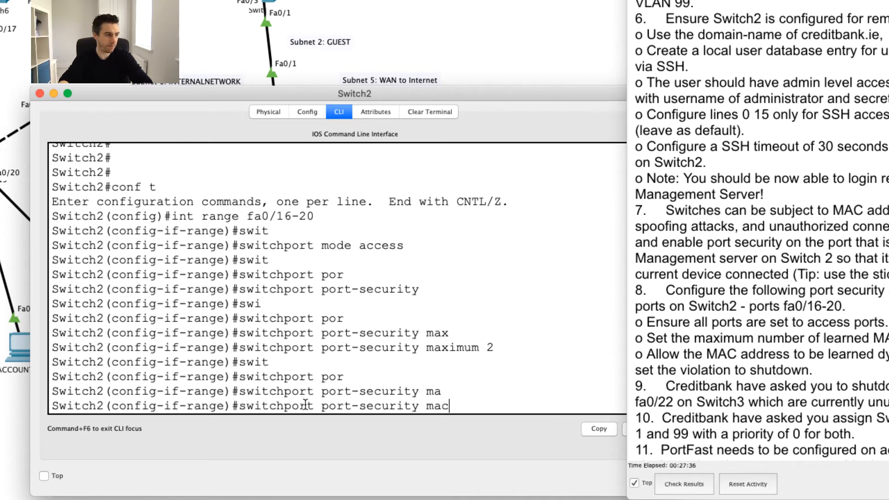
key(Tab)
text(sti)
key(Tab)
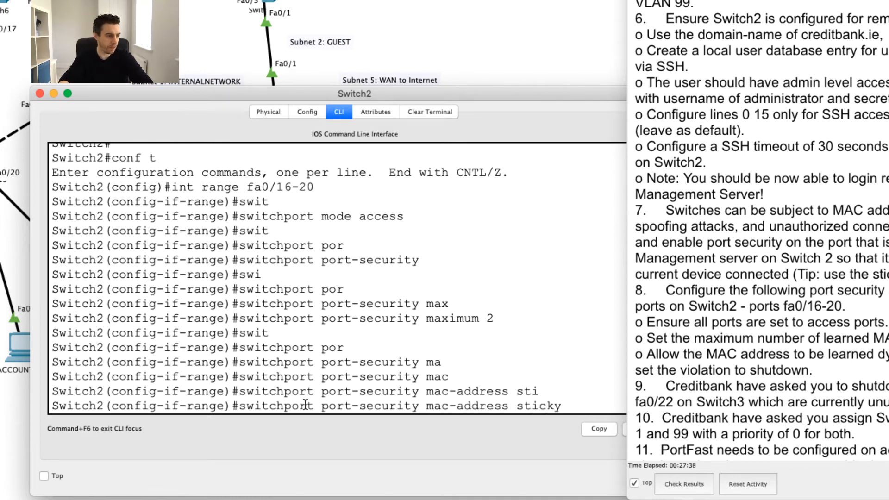
key(Return)
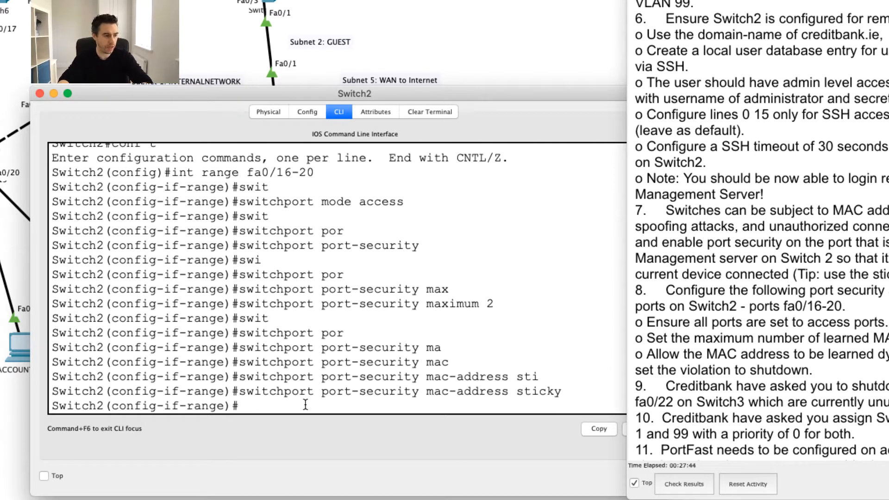
Check the available violation modes and set the fa0/16-20 range to switchport port-security violation shutdown.
text(swit)
key(Tab)
text(por)
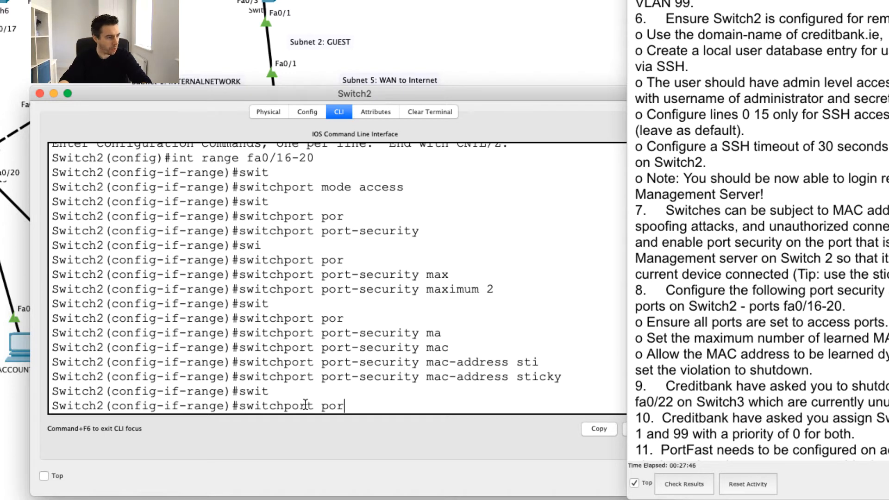
key(Tab)
text(vi)
key(Tab)
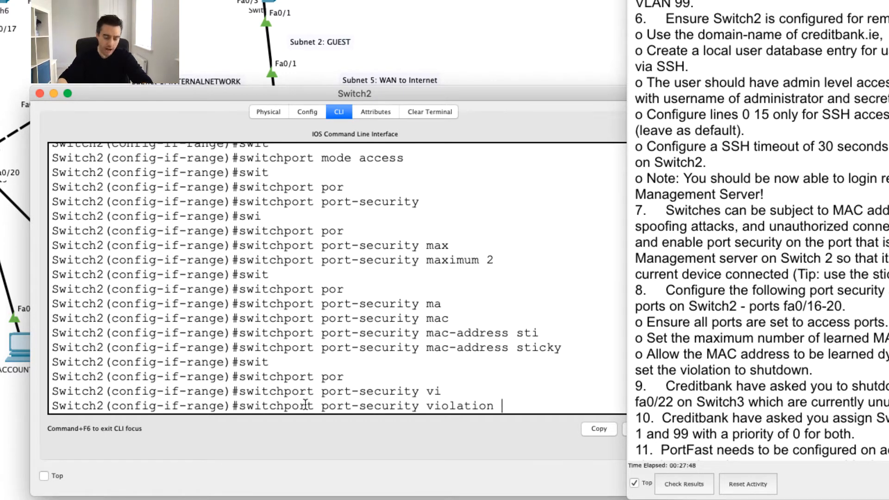
text(?)
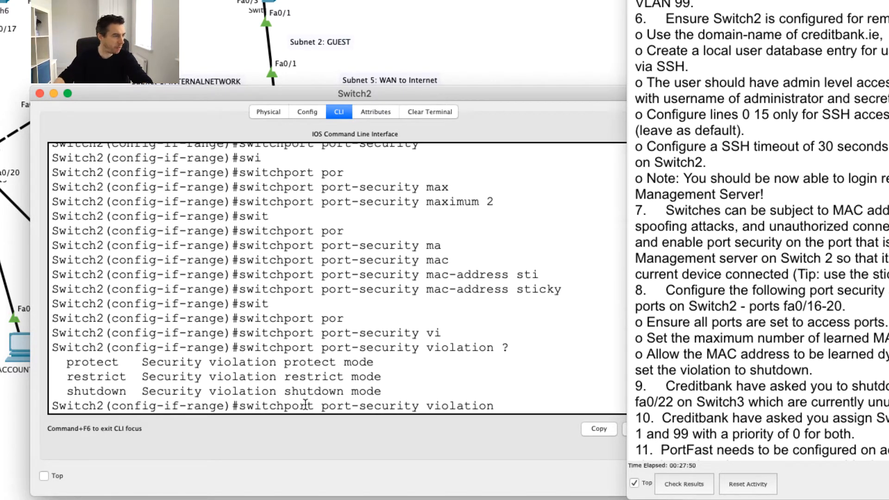
drag(391, 391, 48, 361)
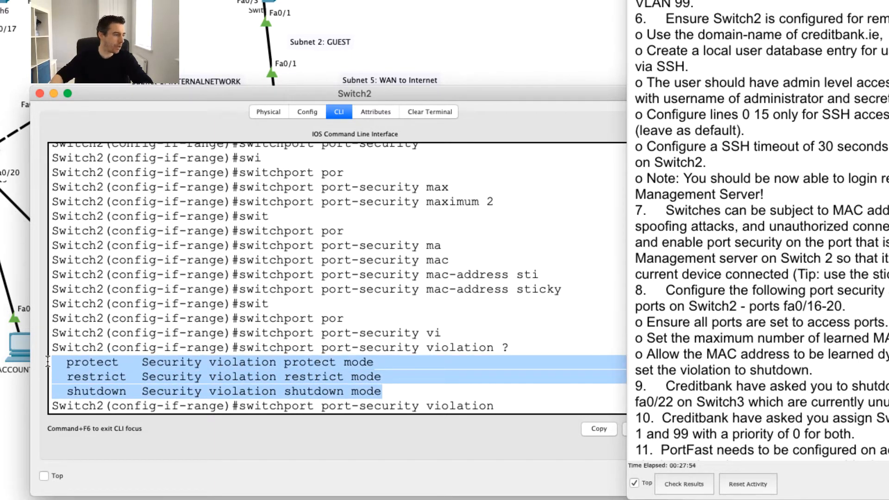
click(402, 391)
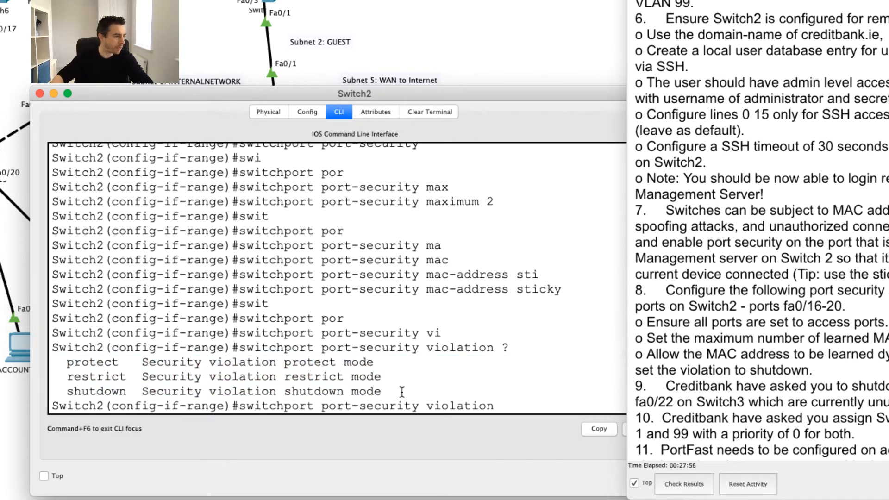
click(498, 407)
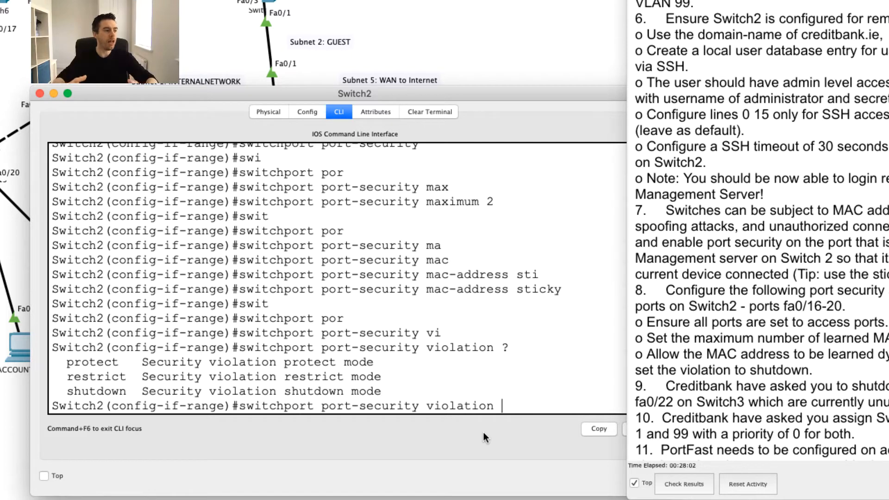
text(shut)
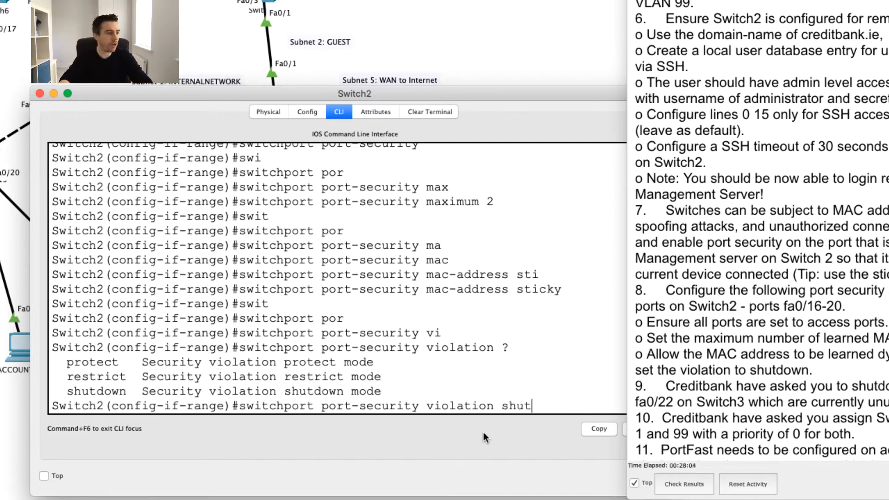
key(Tab)
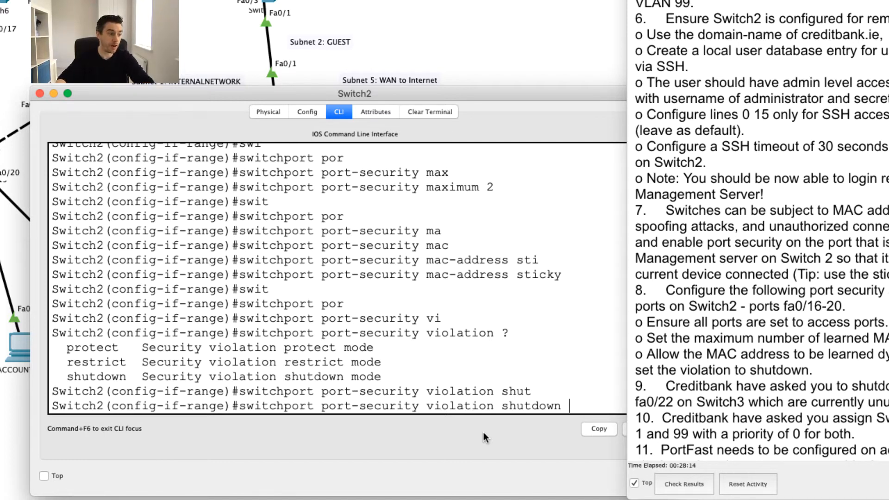
key(Return)
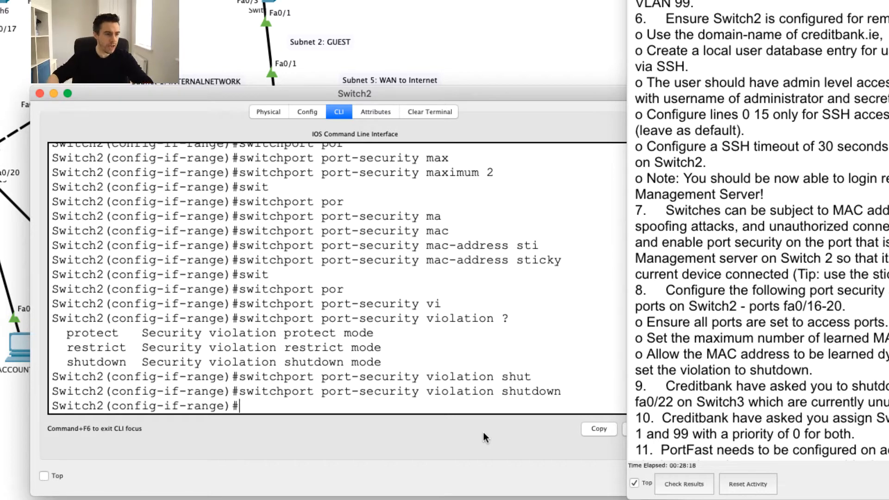
Read task 9 in the instructions, close the Switch2 window and open the command line of Switch3.
scroll(528, 329, down, 2)
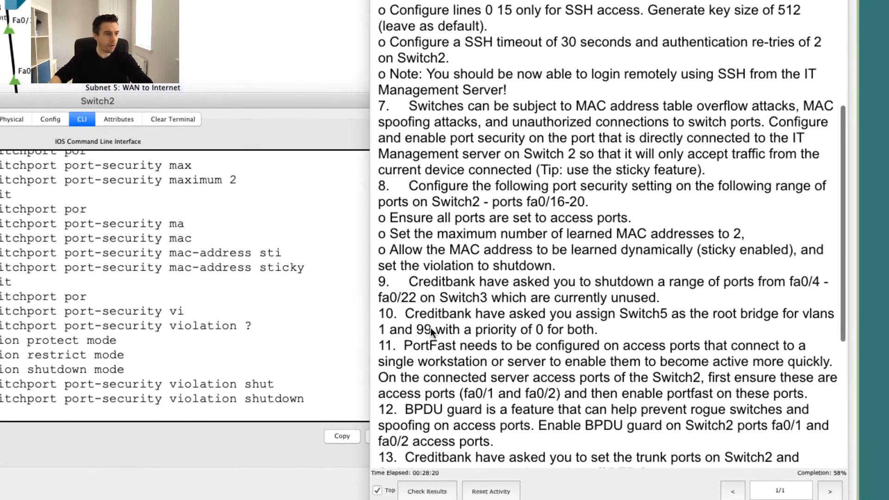
scroll(540, 312, down, 2)
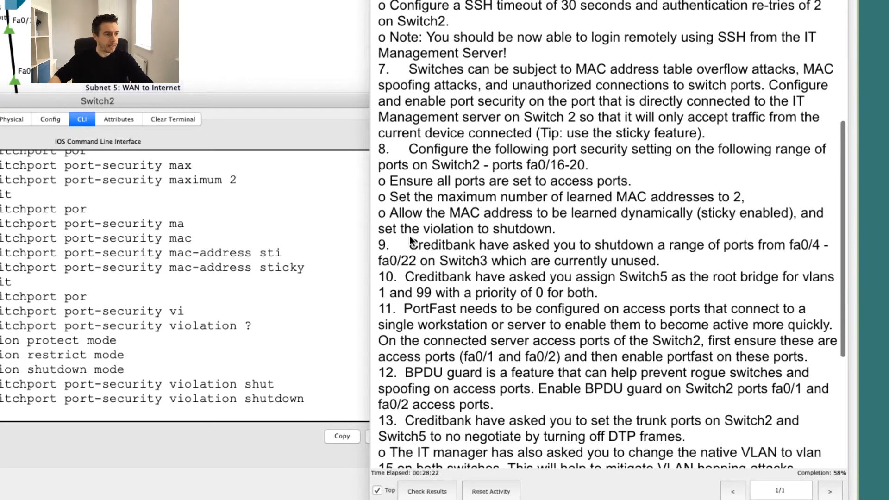
click(381, 246)
drag(380, 245, 664, 260)
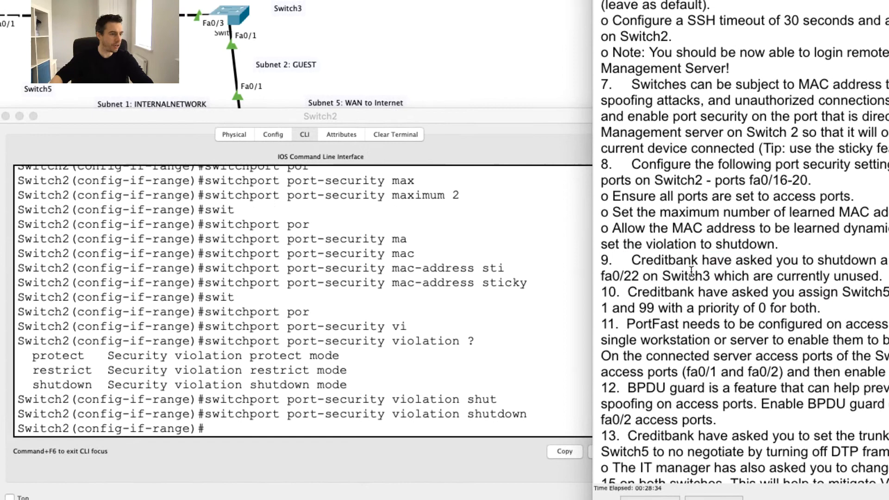
double_click(463, 261)
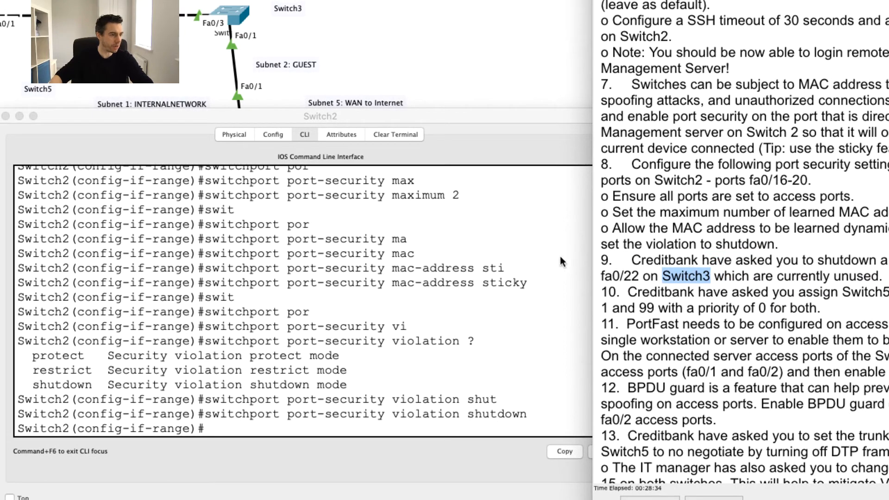
click(6, 116)
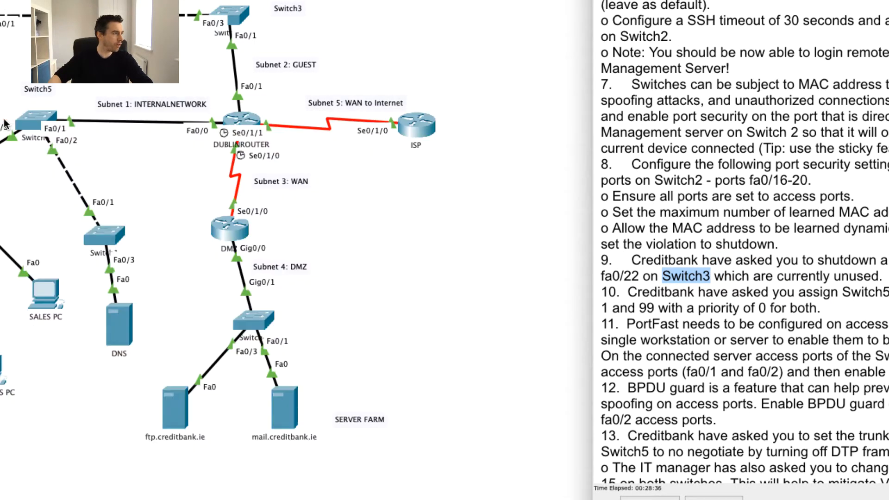
click(402, 25)
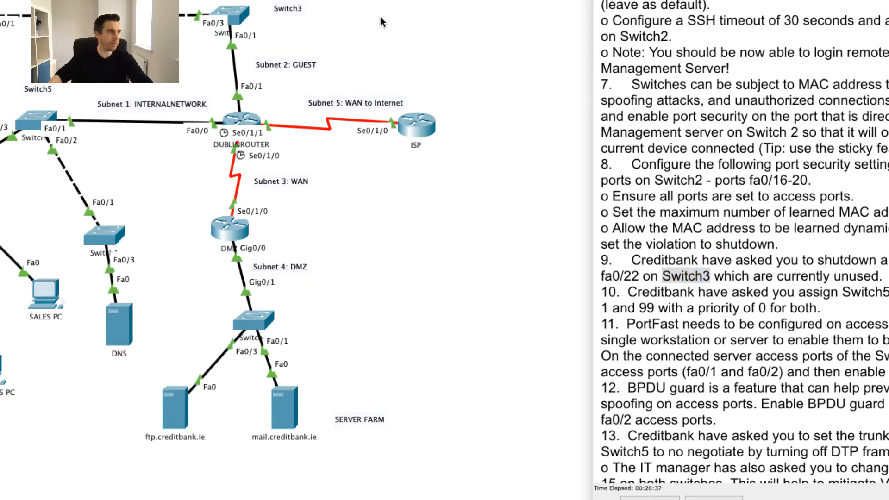
click(237, 23)
click(422, 70)
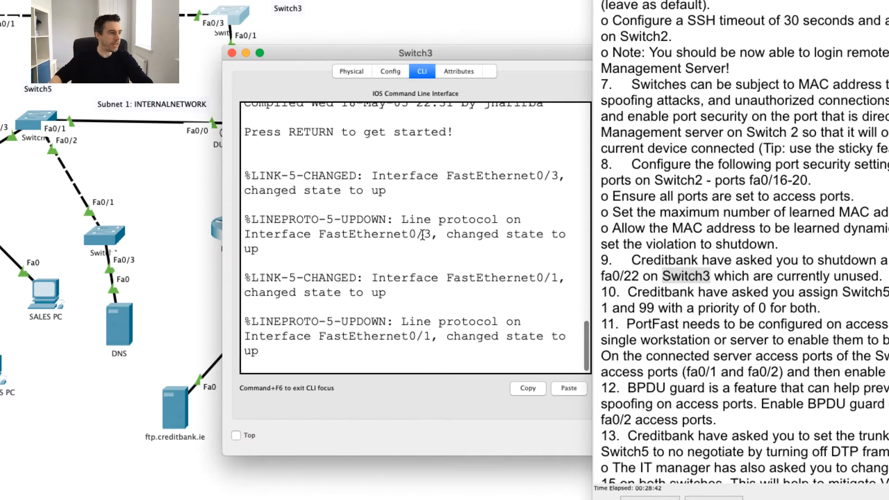
Enter privileged EXEC mode and global configuration mode on Switch3 with en and conf t.
key(Return)
key(Return)
key(Return)
text(en)
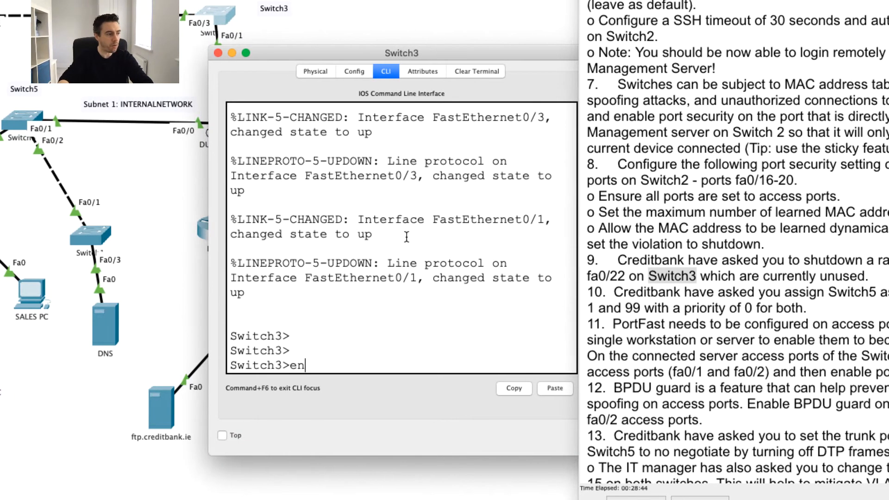
key(Return)
text(conf t)
key(Return)
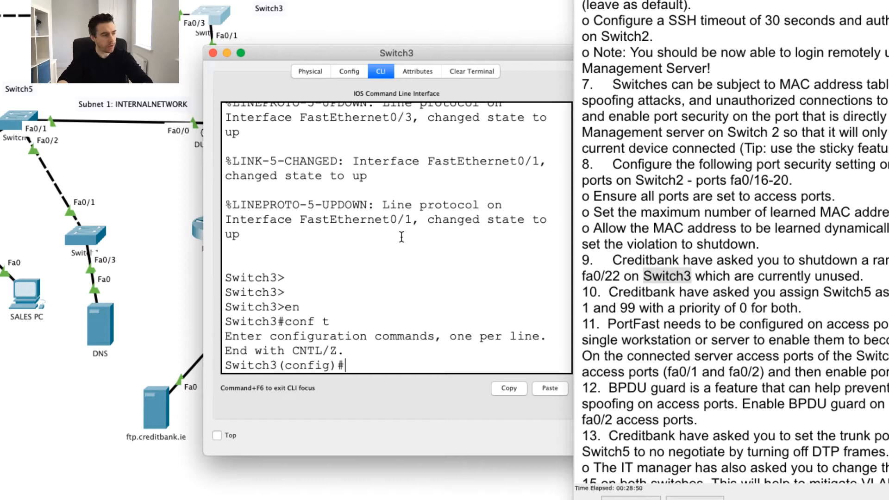
Select the interface range fa0/4-22 on Switch3 with int range fa0/4-22.
text(int ran)
key(Tab)
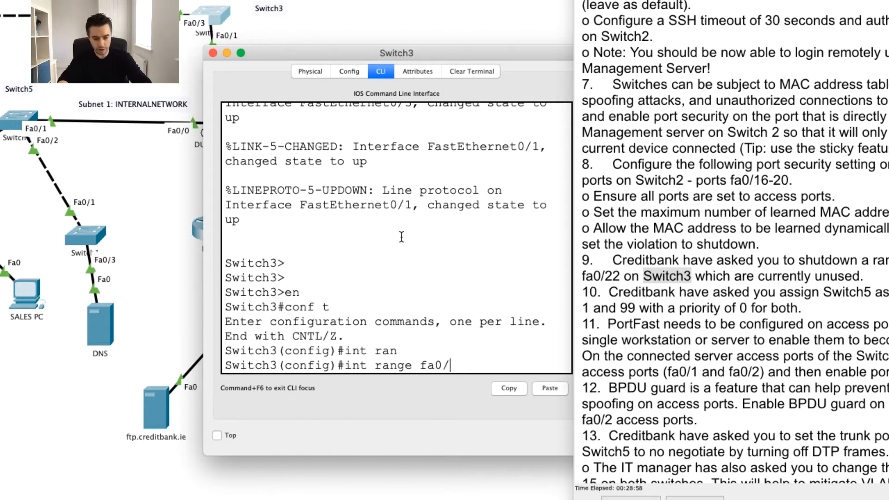
text(fa0/4)
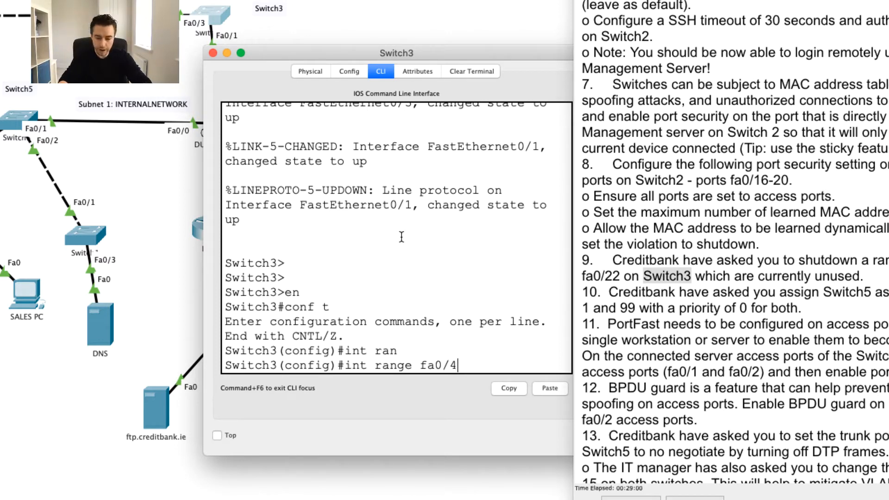
text(322)
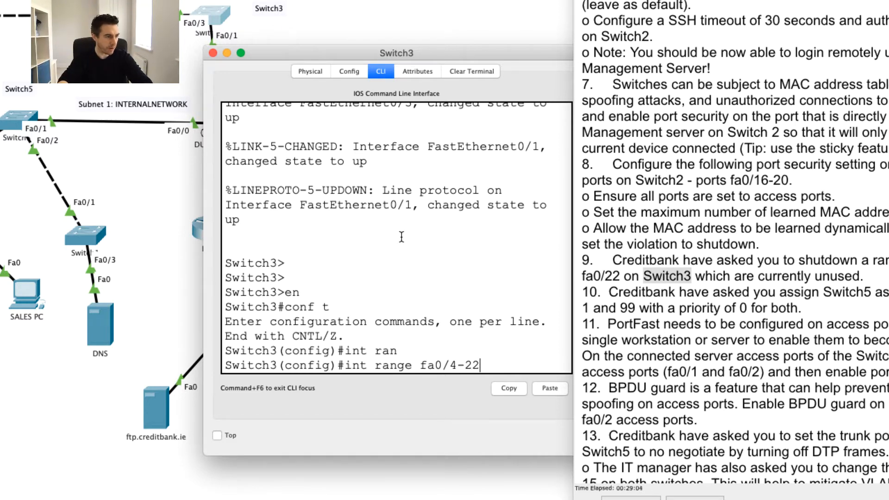
key(Return)
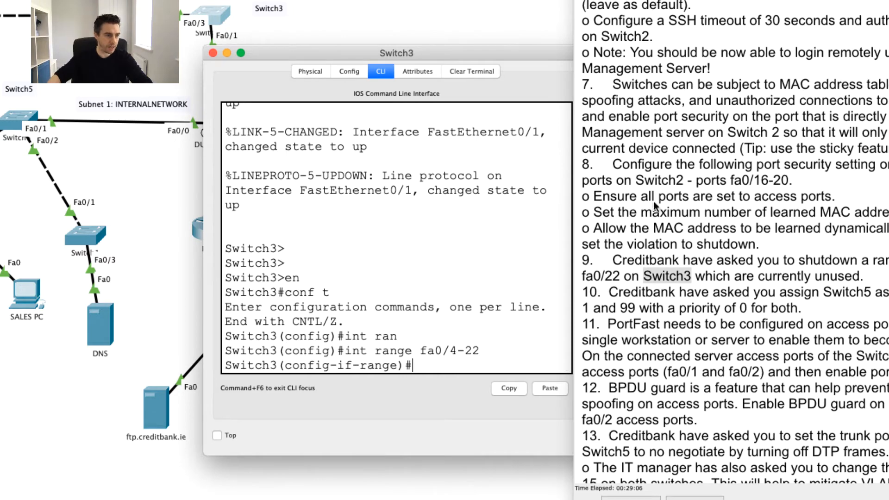
Shut down the selected port range fa0/4-22 on Switch3 and review the interface status messages.
double_click(817, 261)
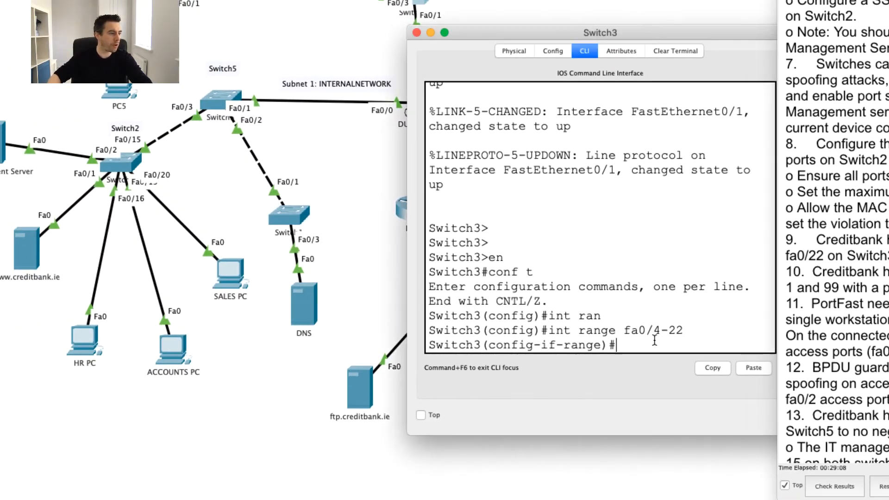
drag(507, 34, 268, 97)
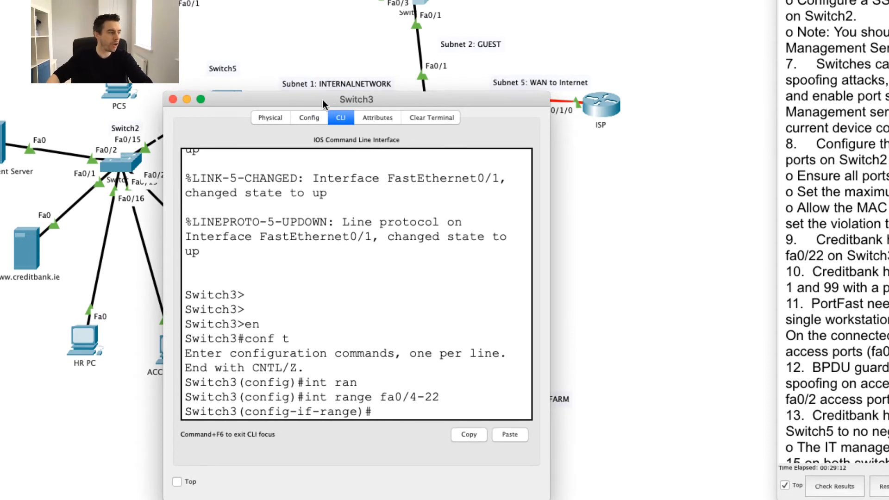
text(shutdown)
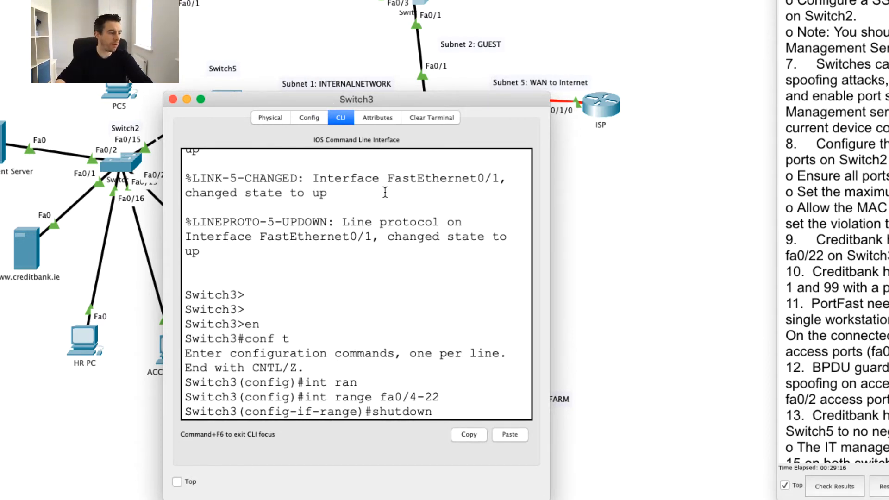
key(Return)
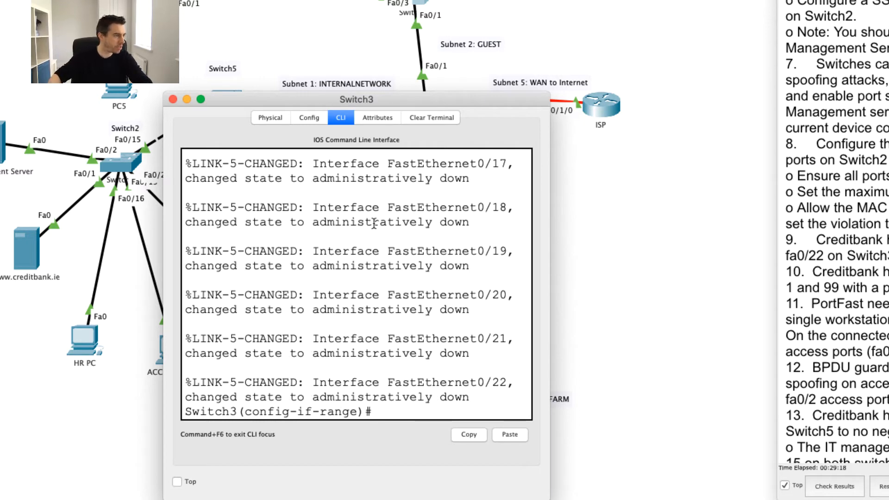
scroll(367, 177, up, 2)
scroll(367, 177, up, 5)
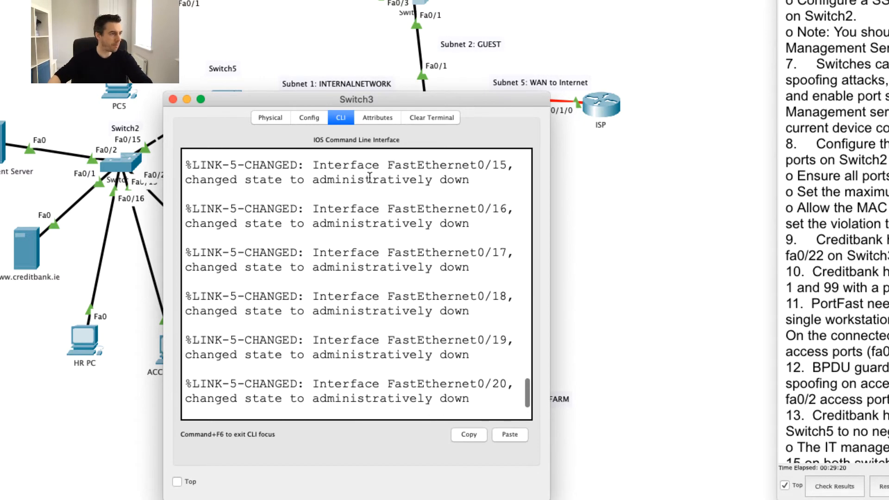
scroll(415, 268, down, 3)
scroll(414, 267, up, 15)
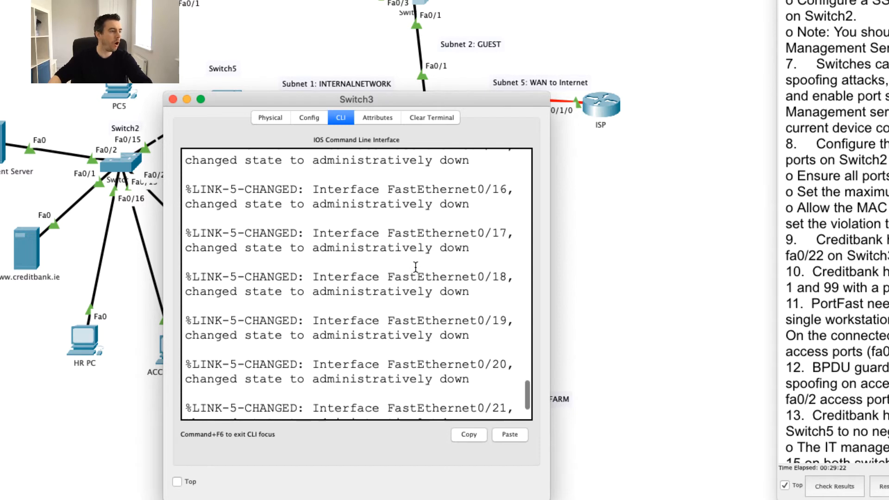
scroll(413, 268, down, 15)
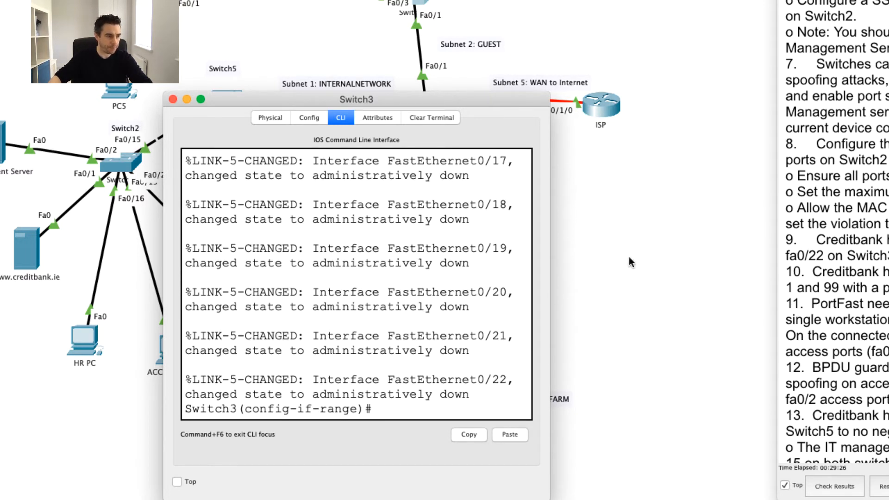
Recheck task 9 in the instructions, close the Switch3 window and read task 10 about the root bridge.
click(875, 204)
drag(888, 257, 787, 241)
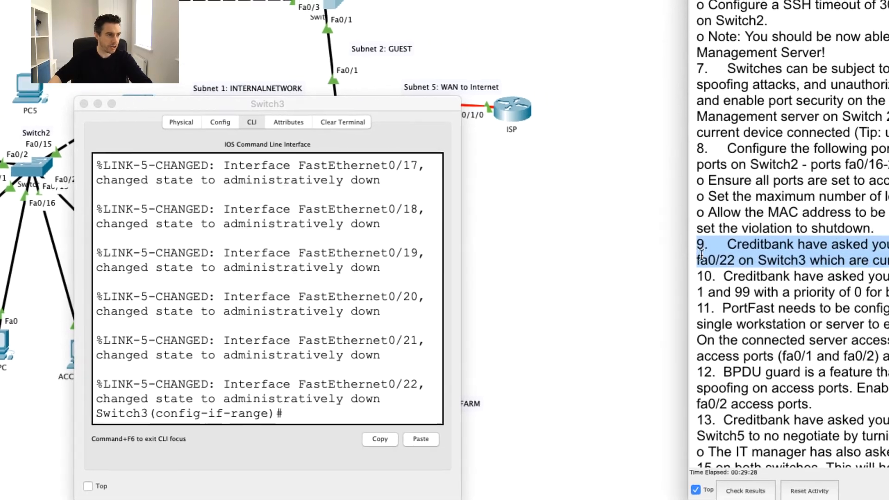
click(811, 272)
key(super+w)
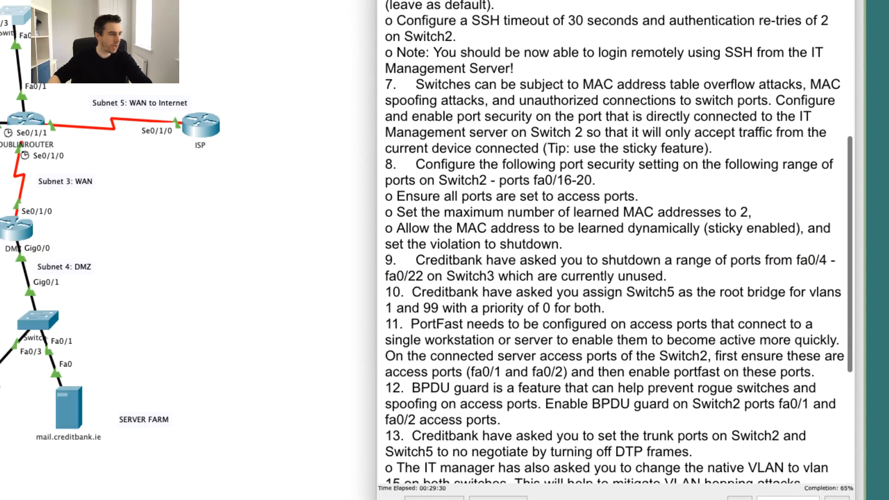
drag(386, 292, 627, 309)
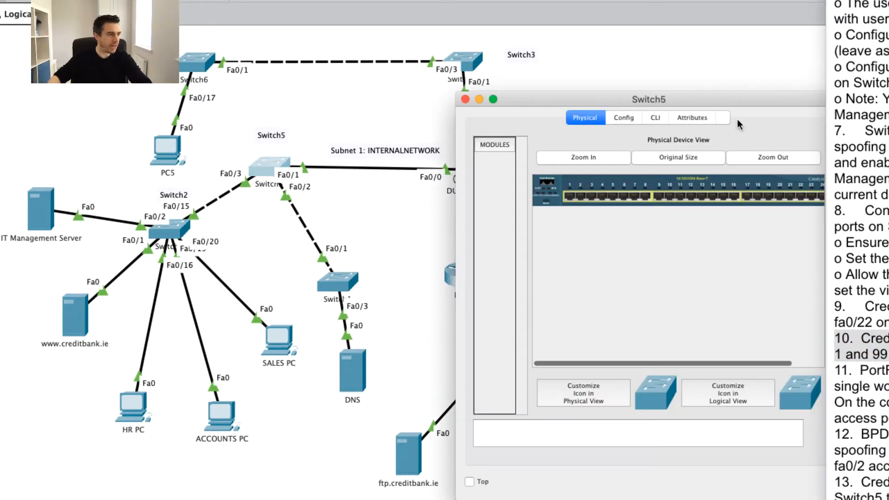
Open the command line of Switch5, widen its window and bring up the user EXEC prompt.
click(654, 121)
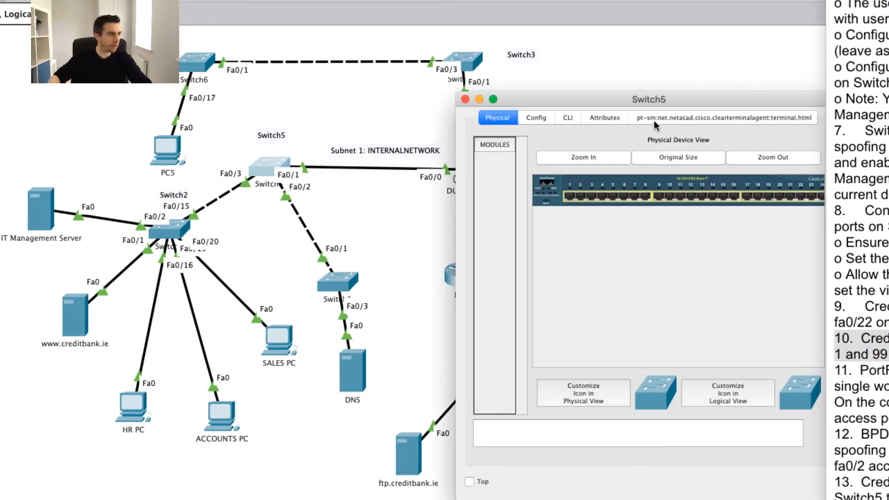
click(633, 118)
drag(609, 104, 455, 160)
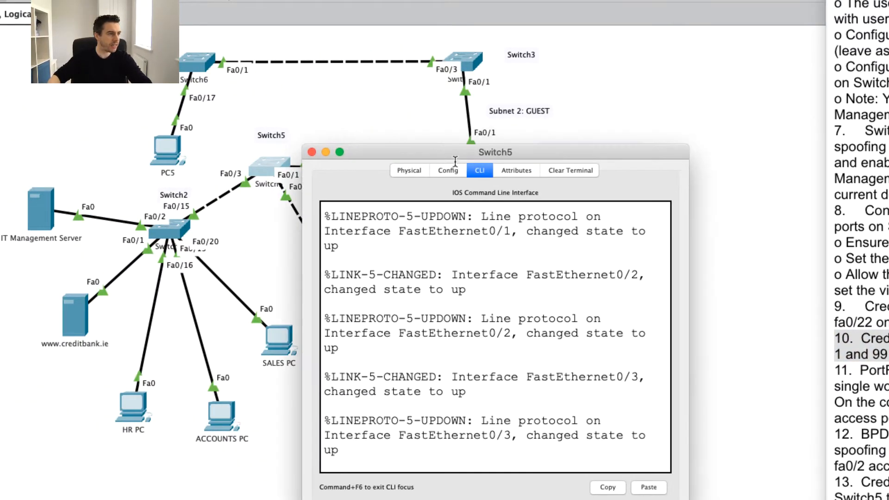
drag(302, 302, 94, 302)
key(Return)
key(Return)
key(Return)
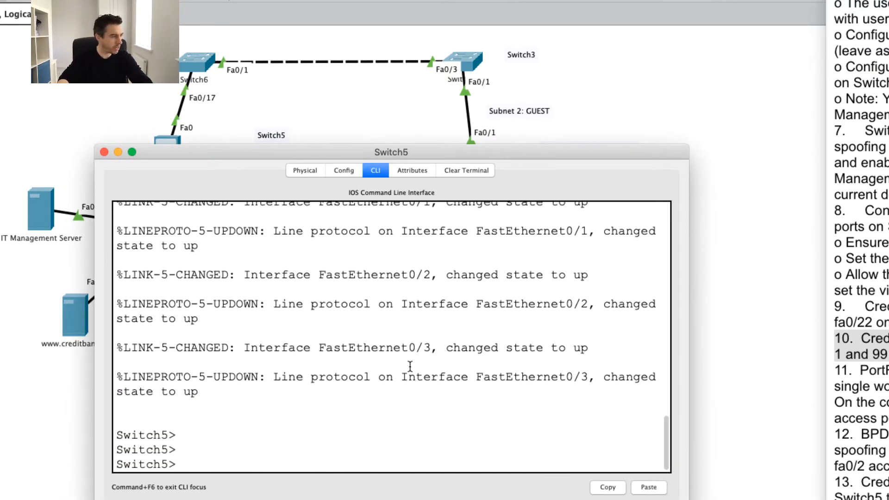
Enter privileged EXEC mode on Switch5 with en and run show spanning-tree.
text(en)
key(Return)
text(show span)
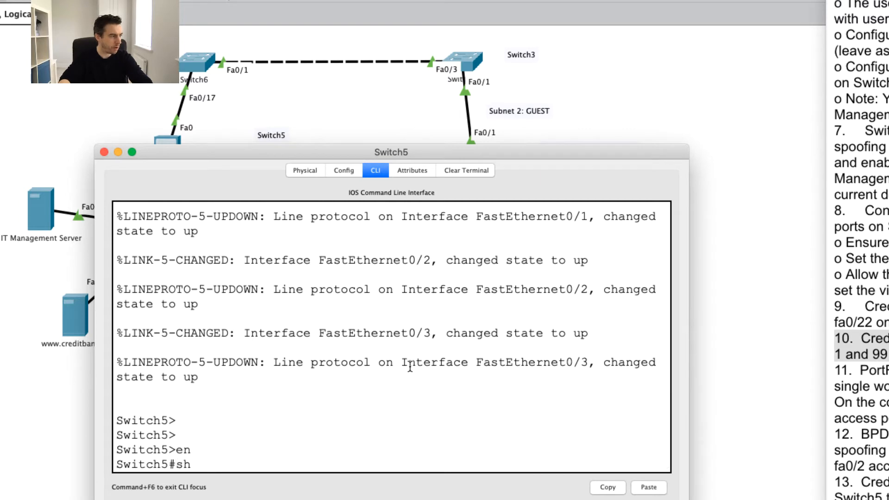
key(Tab)
key(Return)
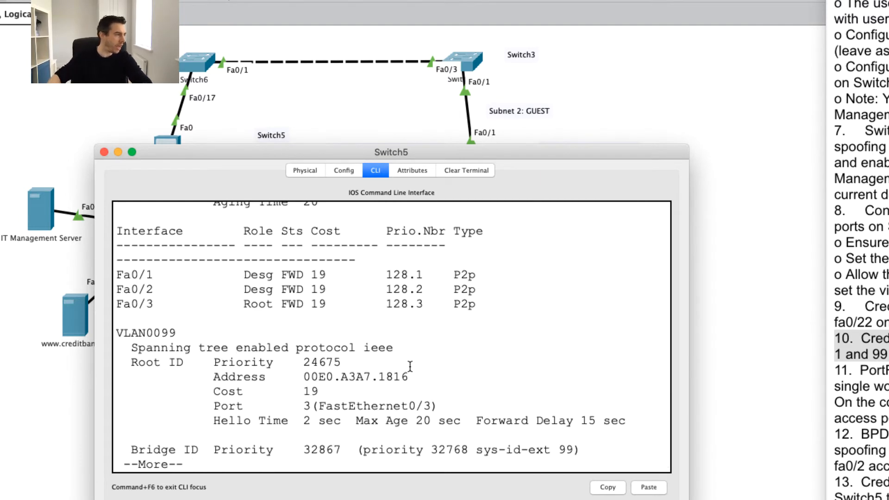
Compare the Root ID with the Bridge ID priority and address for VLAN0001 in Switch5's spanning-tree output.
scroll(431, 359, up, 10)
scroll(450, 353, down, 5)
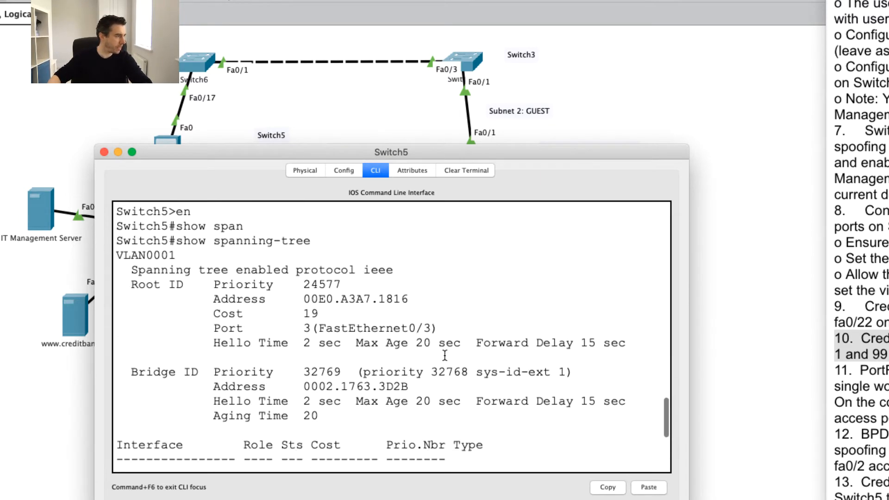
drag(119, 255, 196, 260)
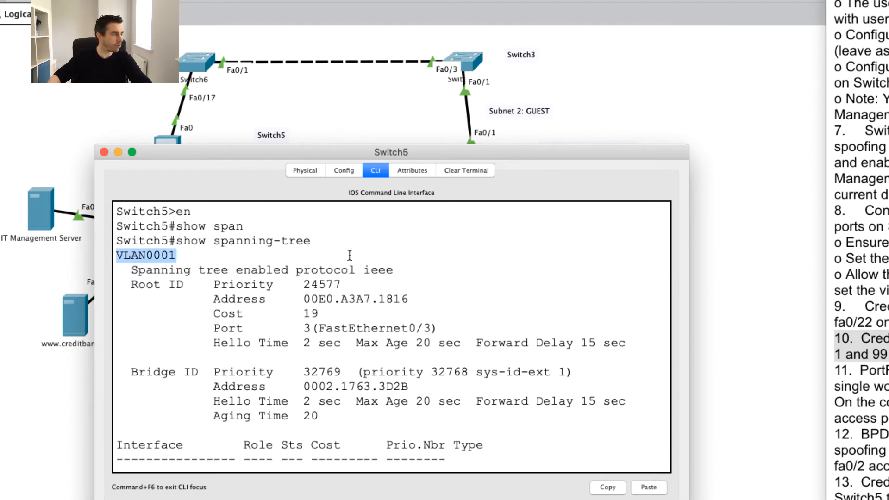
click(175, 270)
drag(116, 255, 504, 452)
click(374, 339)
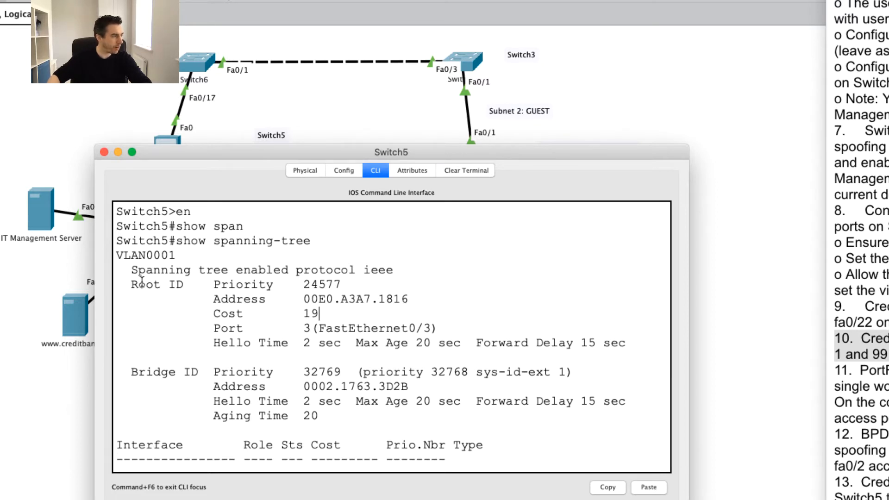
drag(132, 283, 412, 297)
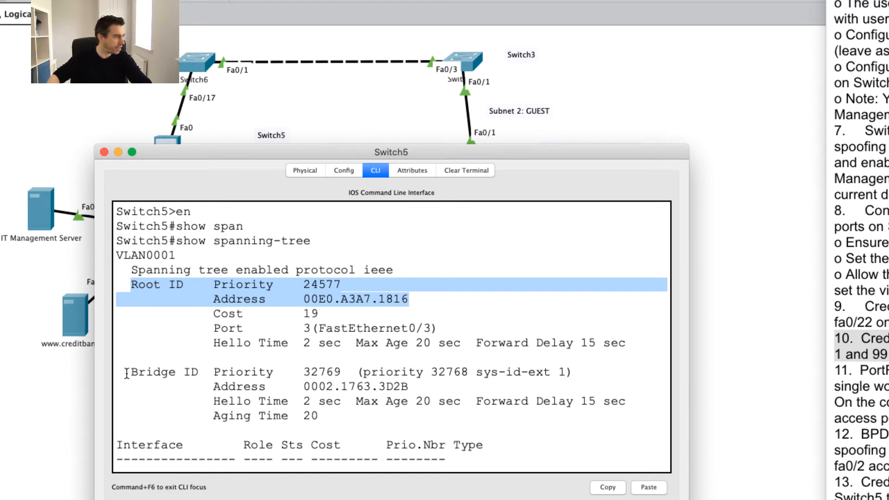
drag(127, 373, 435, 386)
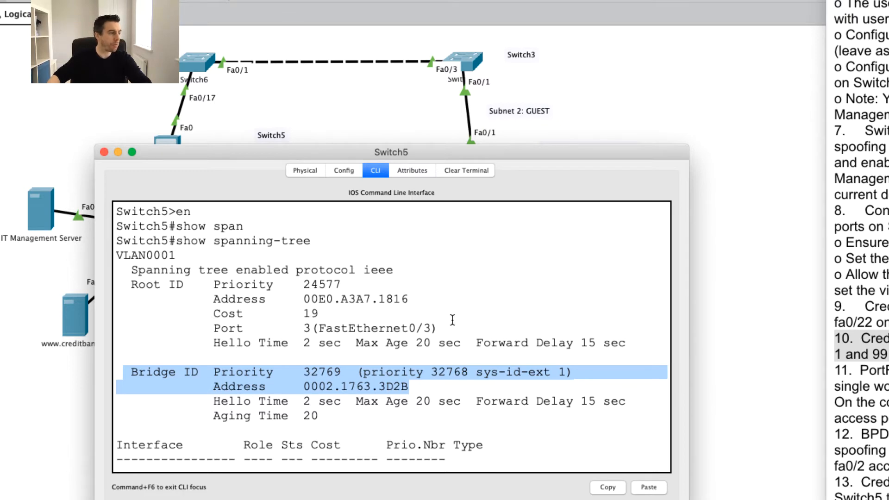
Find the VLAN0099 section of Switch5's spanning-tree output and page on to show its full Bridge ID details.
scroll(452, 319, down, 5)
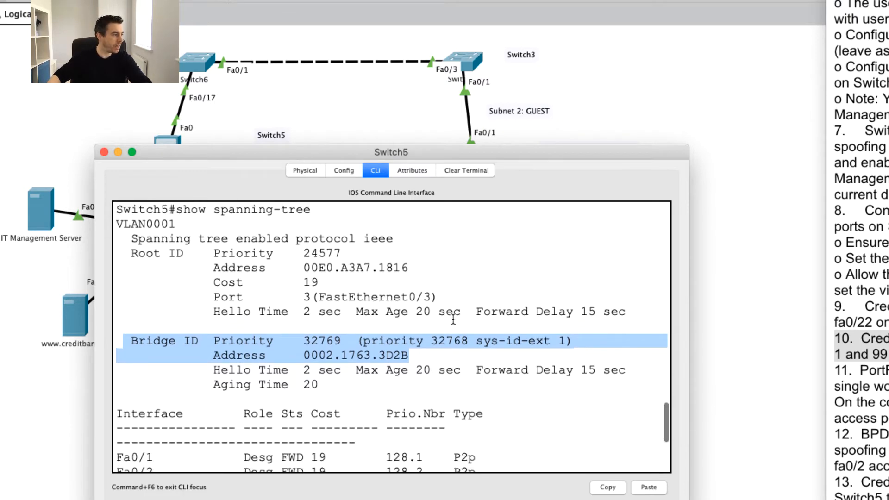
scroll(452, 320, down, 2)
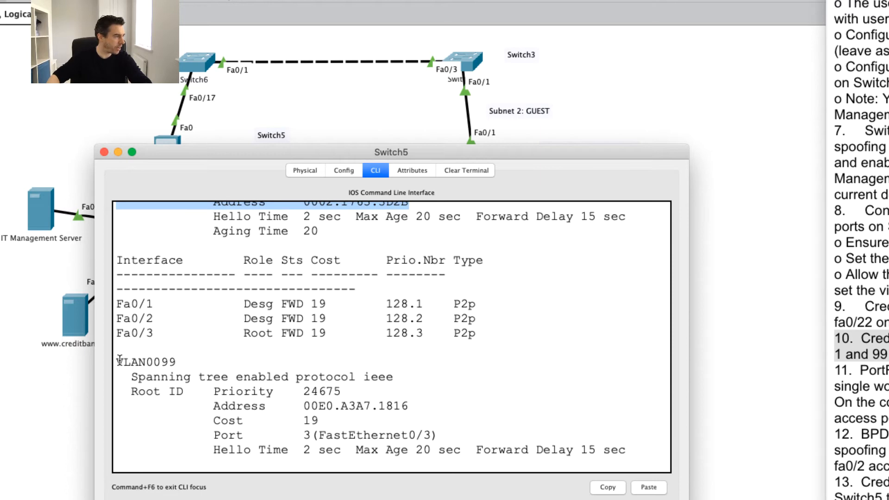
drag(117, 362, 213, 361)
scroll(333, 369, down, 2)
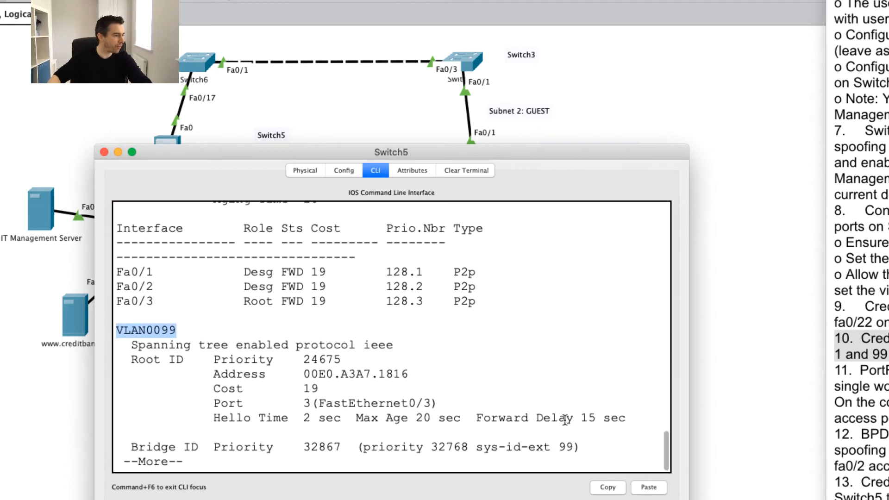
click(548, 416)
key(Return)
key(Return)
key(Return)
key(Return)
key(Return)
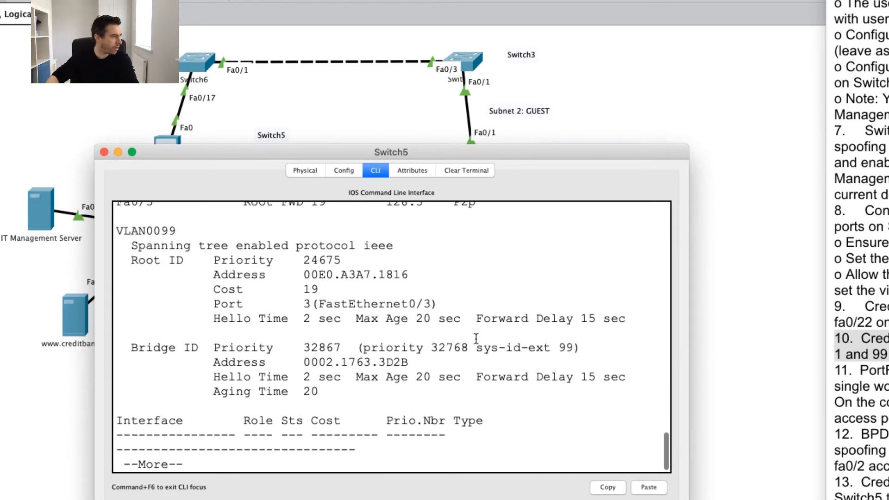
Compare the Root ID with the Bridge ID for VLAN0099 on Switch5 and look back over the port roles.
mouse_move(132, 261)
mouse_down()
mouse_move(327, 263)
mouse_move(410, 276)
mouse_move(118, 264)
mouse_up()
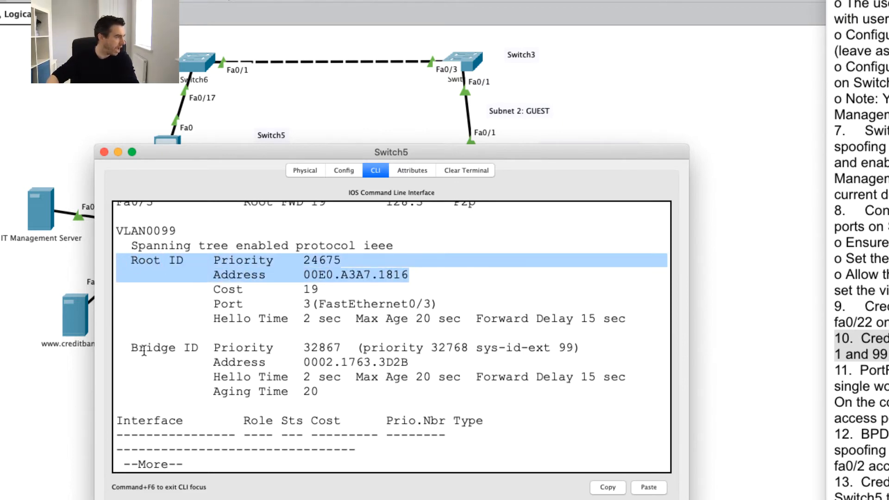
drag(132, 348, 419, 361)
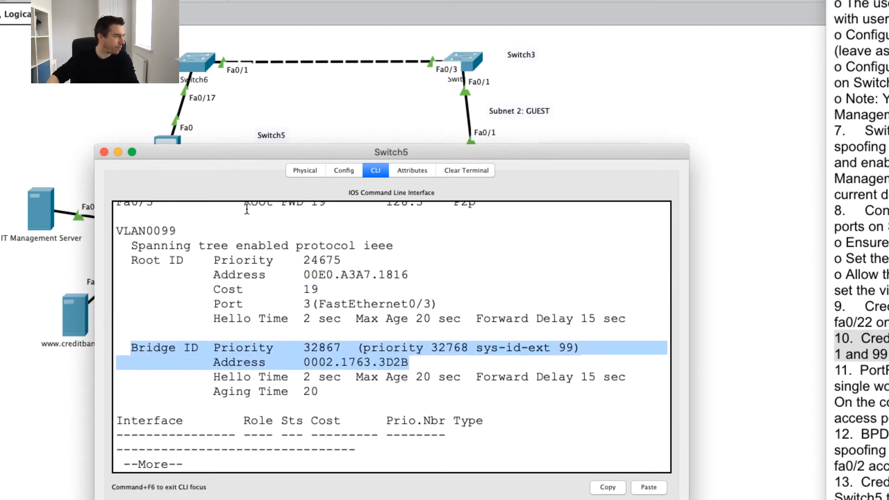
scroll(247, 209, up, 3)
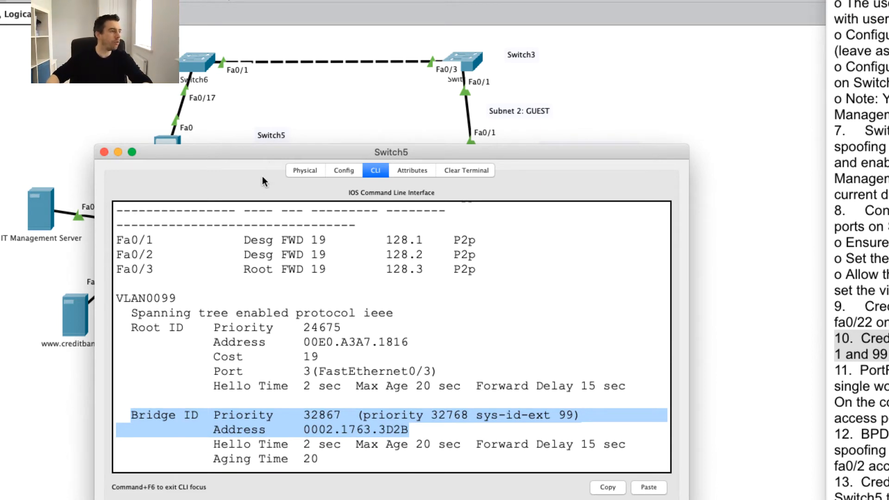
scroll(301, 222, up, 2)
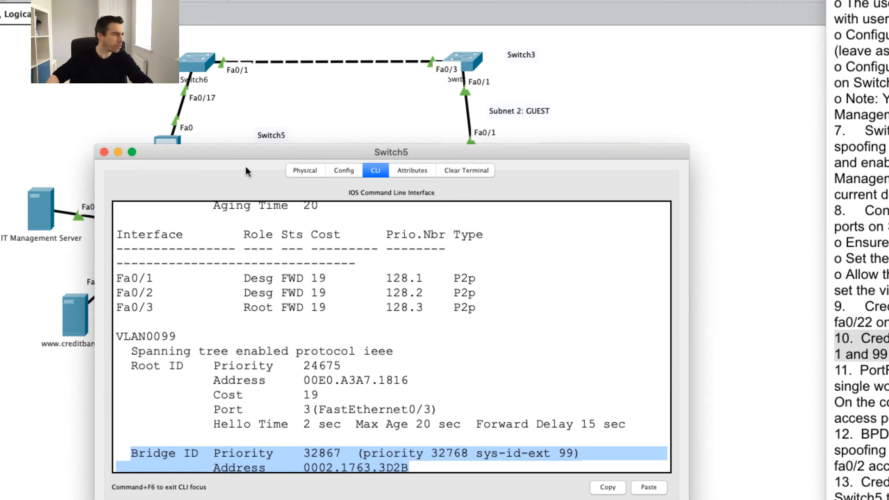
Close the Switch5 window, open Switch2's command line and return it to privileged EXEC mode.
click(104, 152)
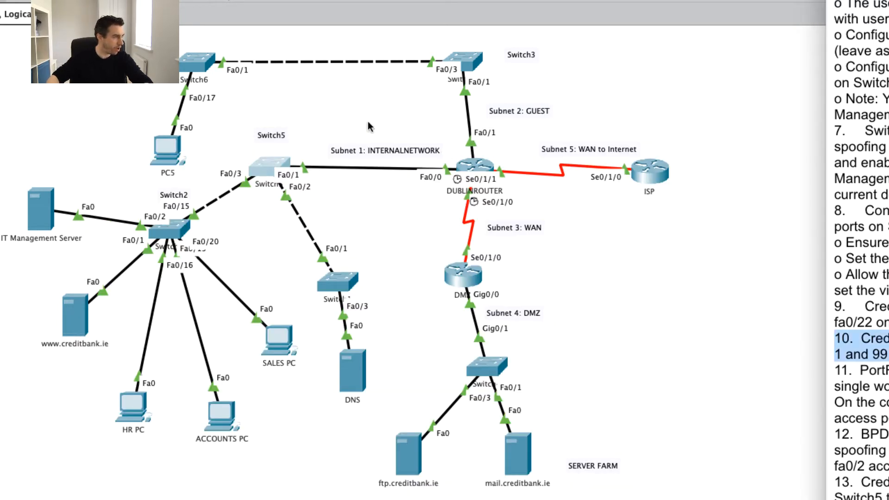
click(176, 234)
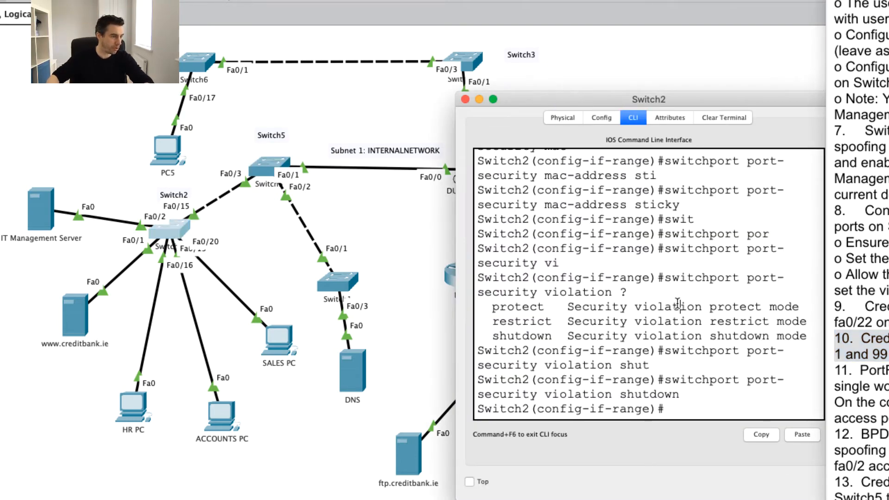
key(ctrl+z)
key(Return)
key(Return)
key(Return)
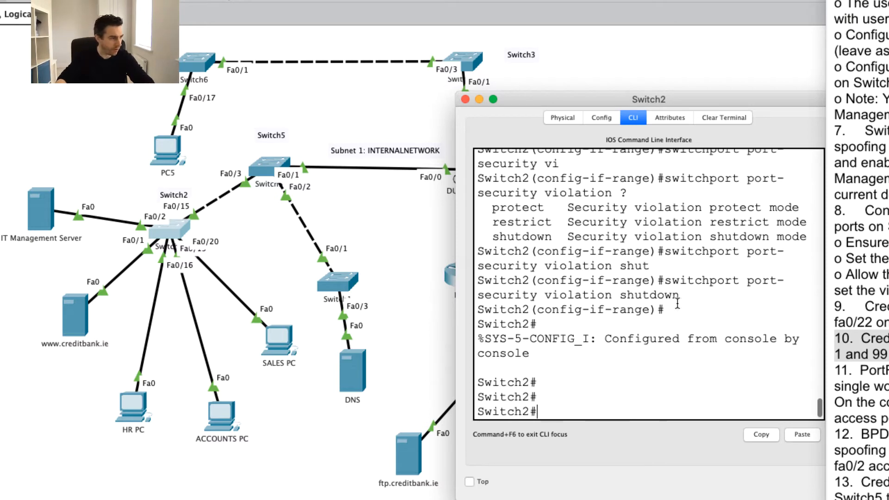
Run show spanning-tree on Switch2, widen its window and locate the VLAN0001 section of the output.
text(show span)
key(Tab)
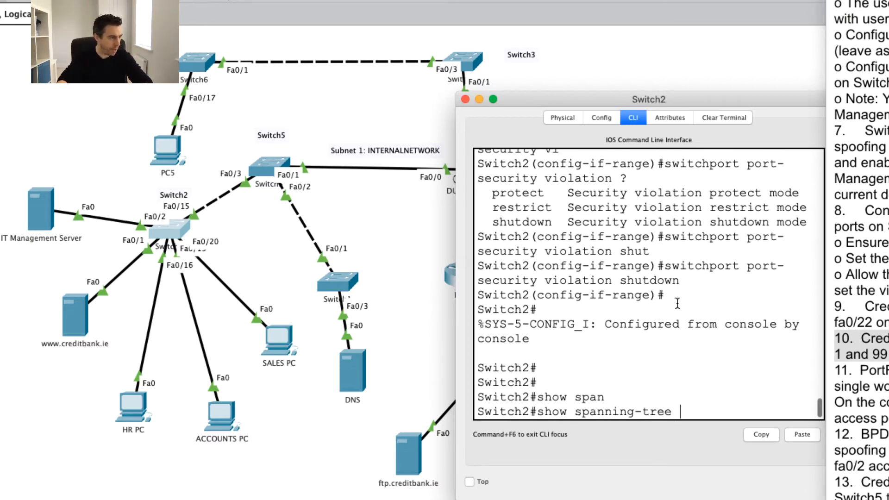
key(Return)
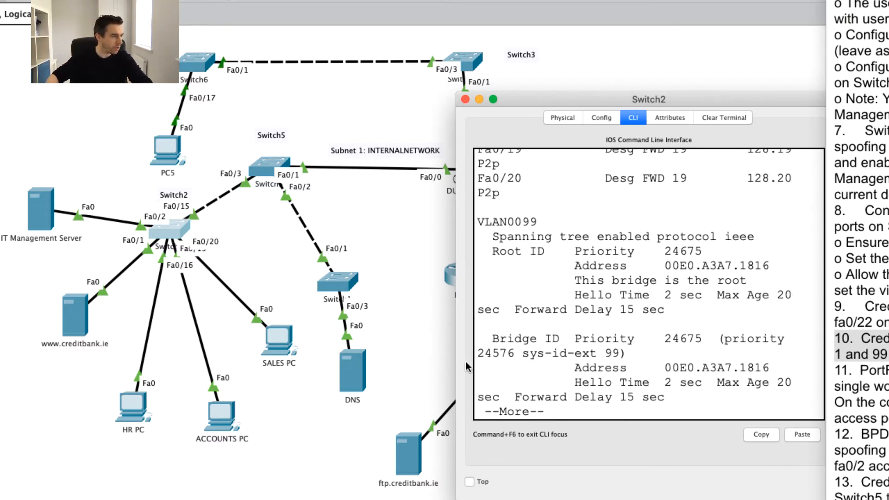
drag(456, 365, 217, 364)
scroll(284, 303, up, 10)
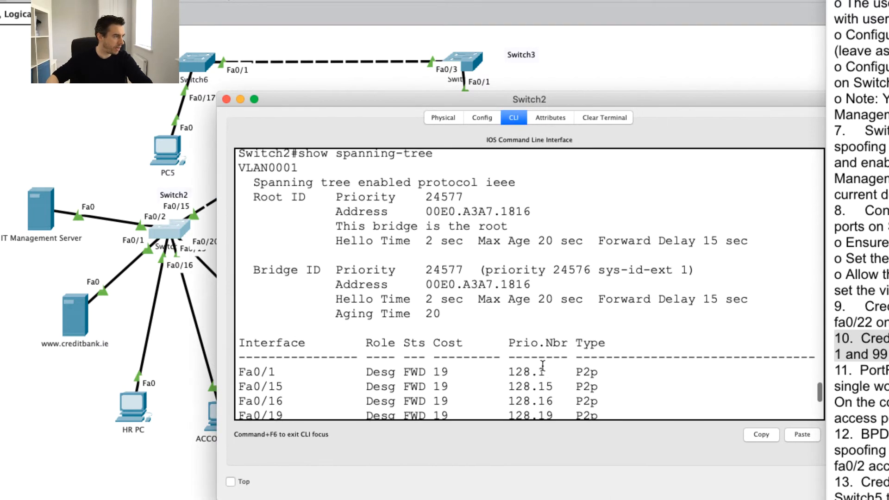
drag(240, 296, 384, 297)
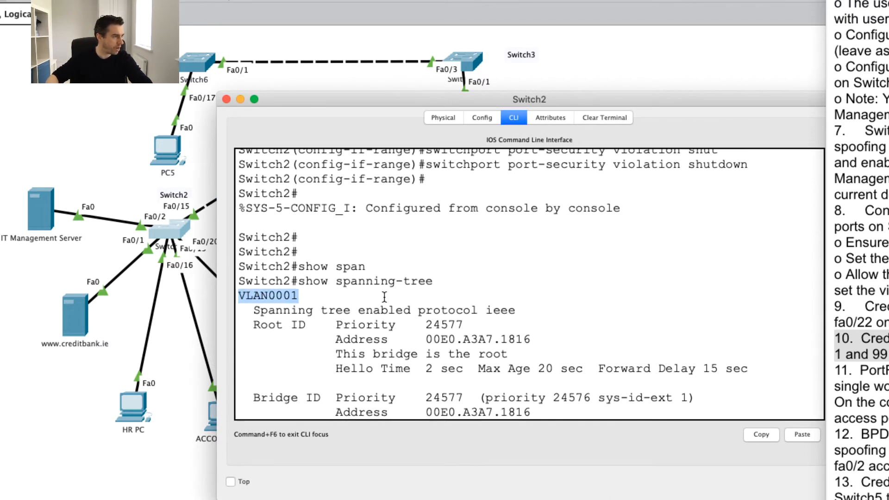
Check the root bridge lines for VLAN0001 and VLAN0099 in Switch2's spanning-tree output and page to its end.
drag(336, 352, 551, 358)
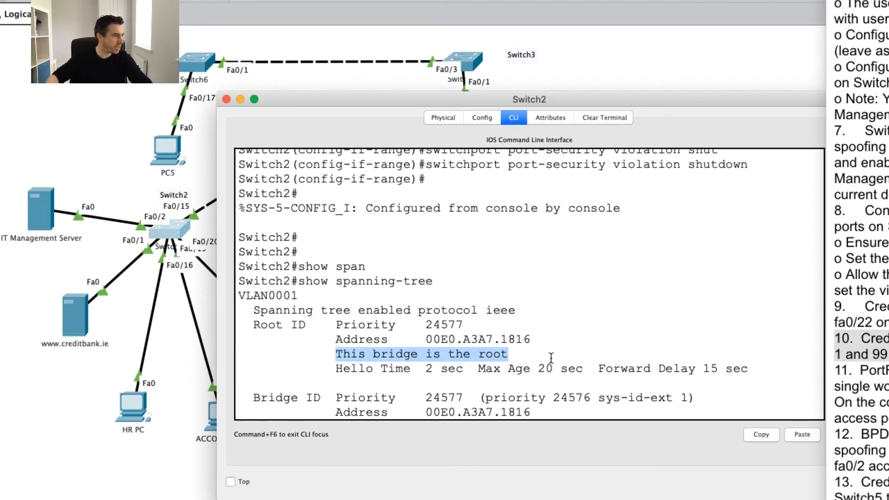
scroll(549, 358, down, 10)
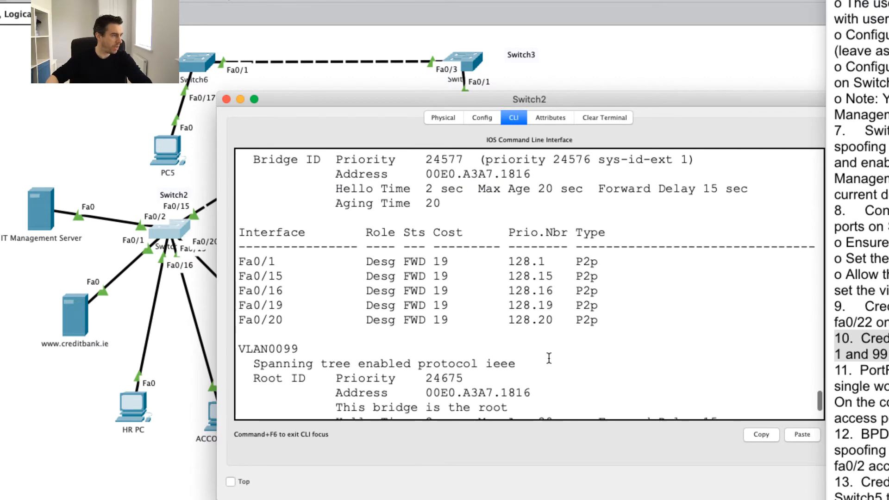
drag(238, 262, 339, 264)
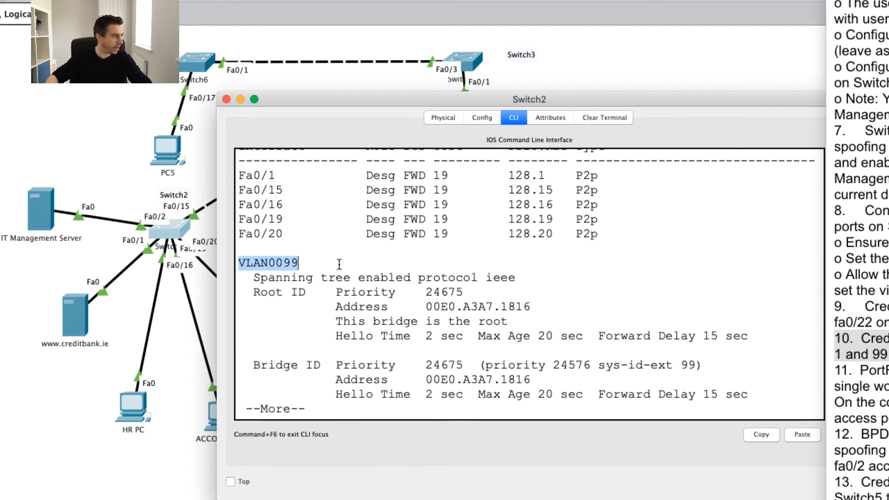
drag(329, 322, 534, 328)
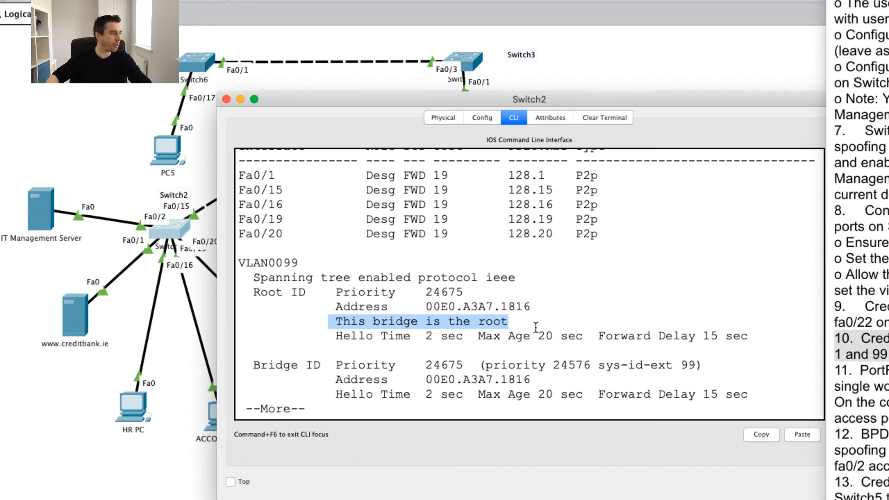
click(536, 327)
key(space)
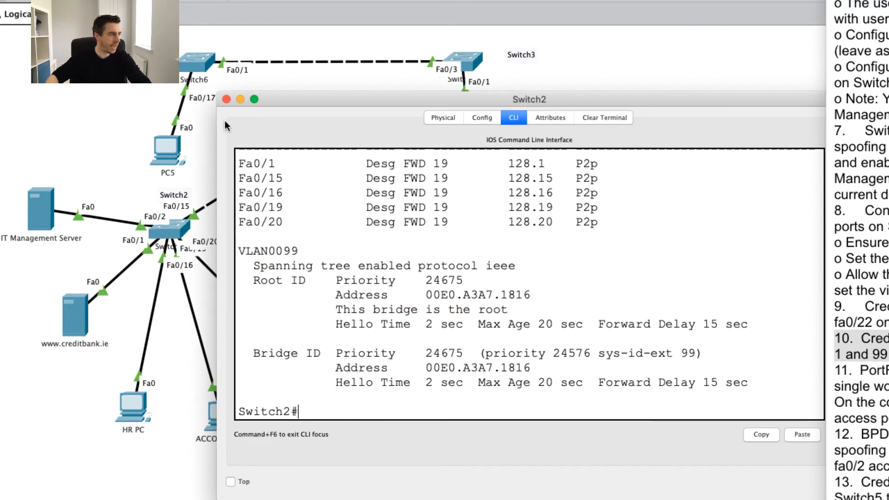
Close the Switch2 window, reopen Switch5's command line in a wider window and return it to the privileged EXEC prompt.
click(226, 100)
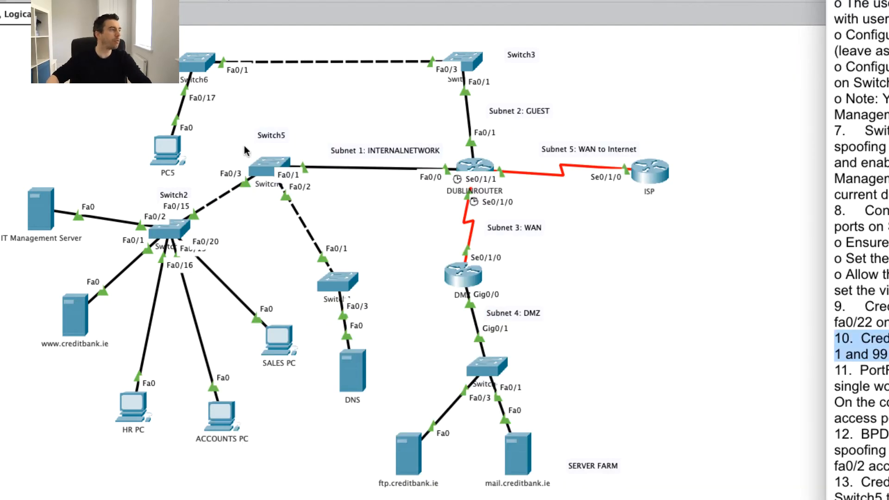
click(267, 168)
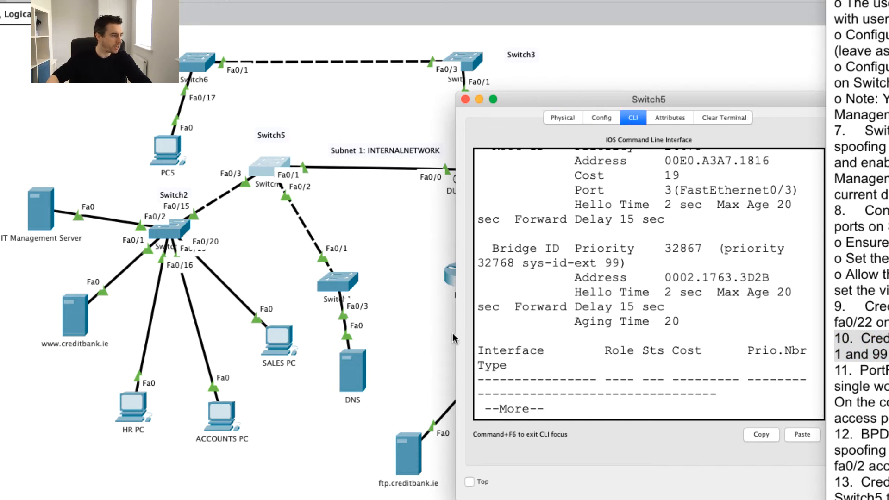
drag(453, 333, 196, 301)
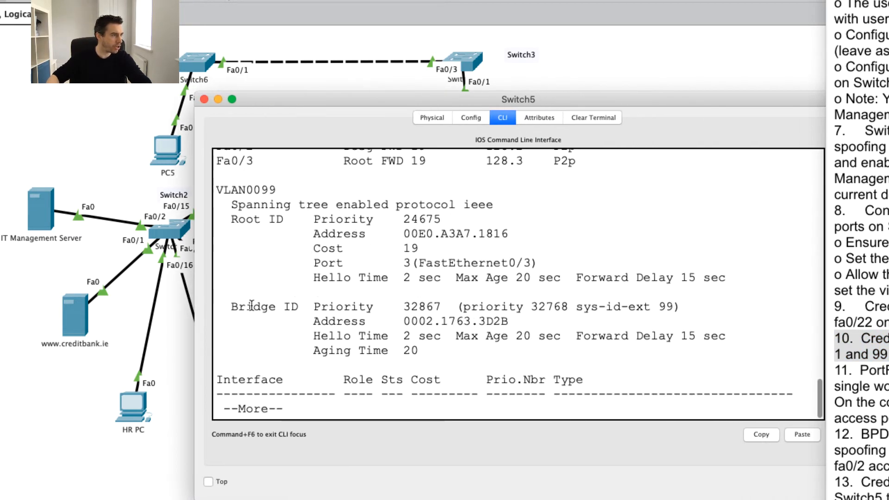
click(392, 319)
key(Return)
key(Return)
key(Return)
key(Return)
key(Return)
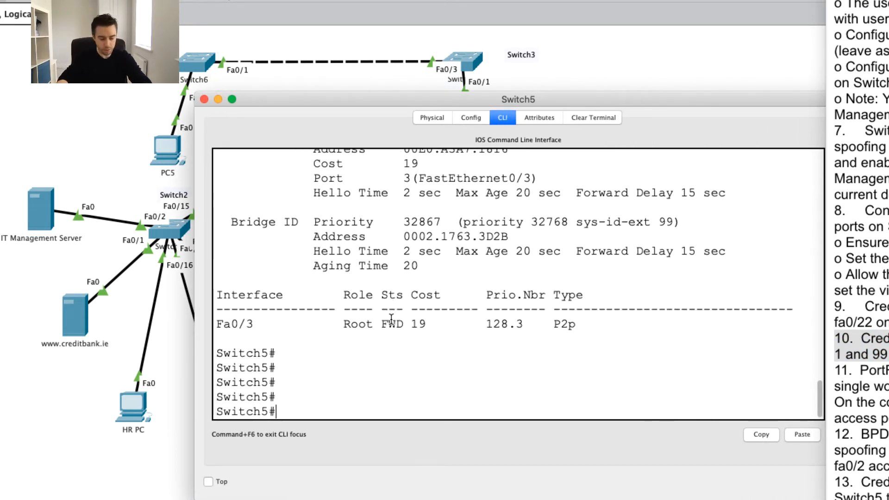
Enter global configuration mode on Switch5 and set the spanning-tree priority for VLAN 1 to 0.
text(conf t)
key(Return)
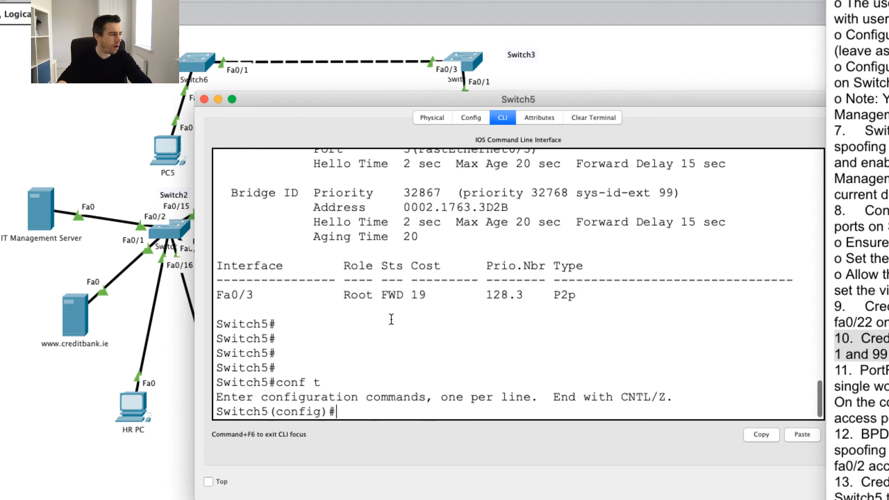
text(span)
key(Tab)
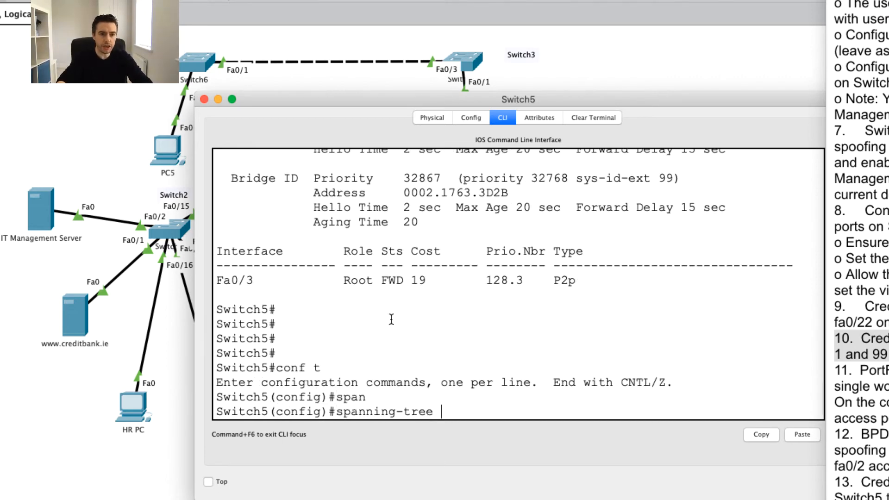
text(v)
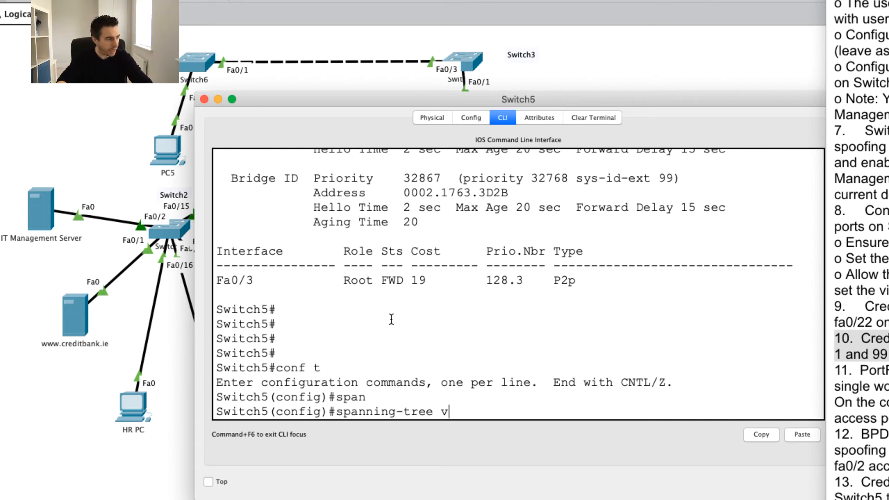
text(lan 1 pri)
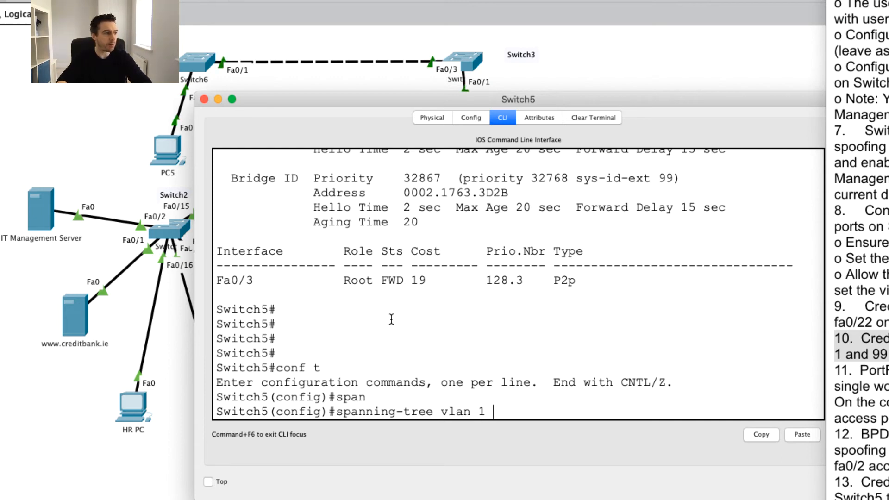
key(Tab)
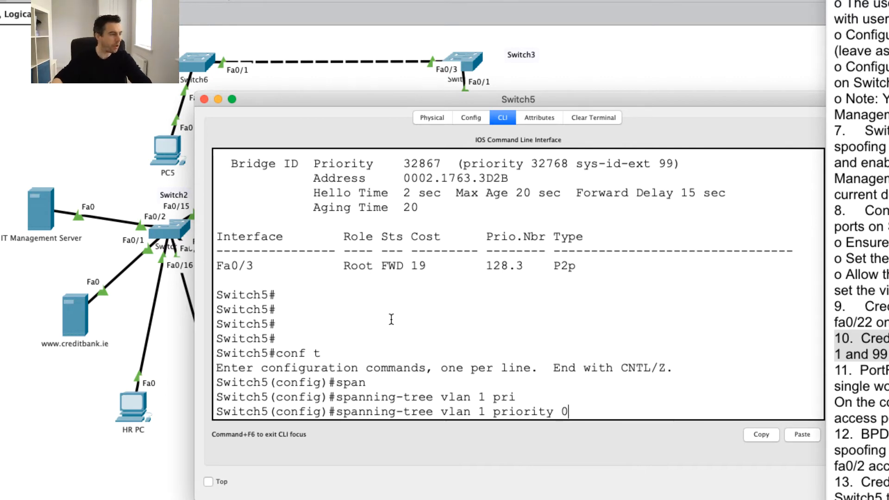
key(Return)
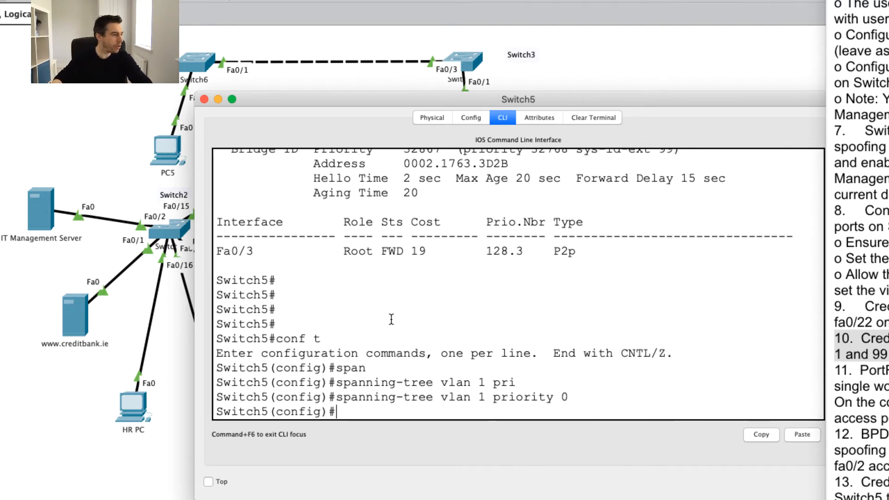
Reuse the previous command to set Switch5's spanning-tree priority for VLAN 99 to 0.
key(Up)
key(Left)
key(Left)
key(Left)
key(Left)
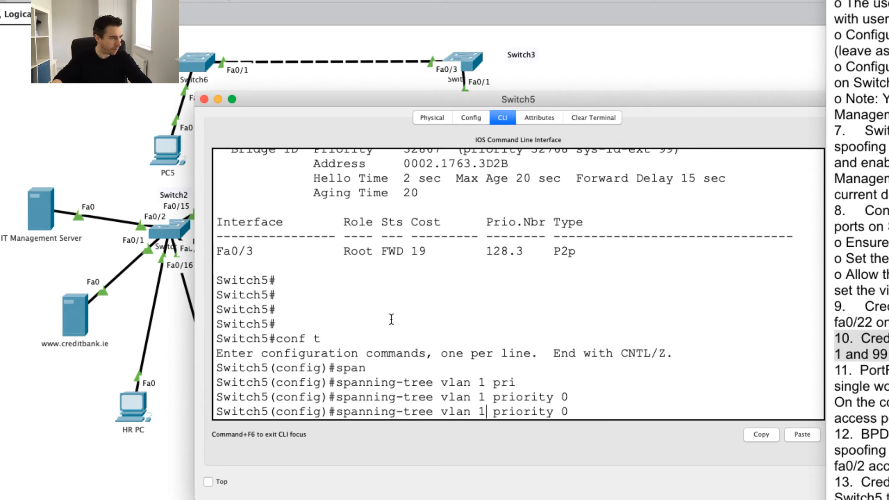
key(Left)
key(Left)
key(Left)
key(Left)
key(Left)
key(Left)
key(Left)
key(BackSpace)
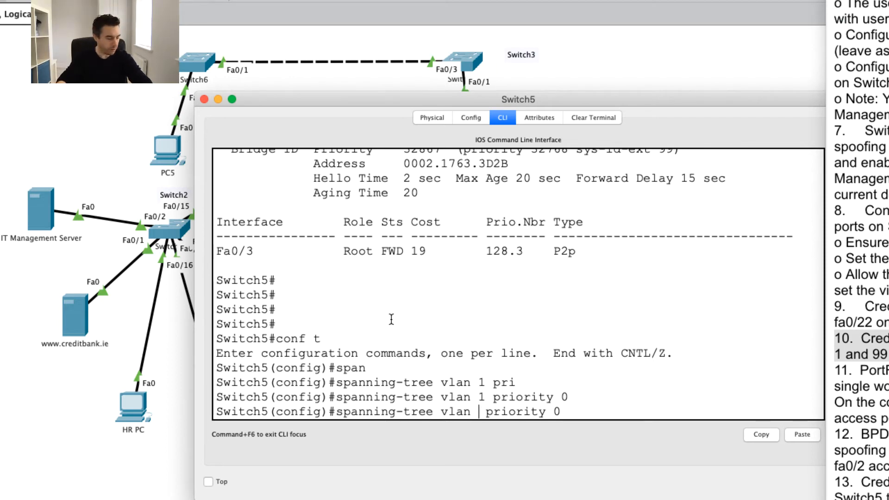
text(99)
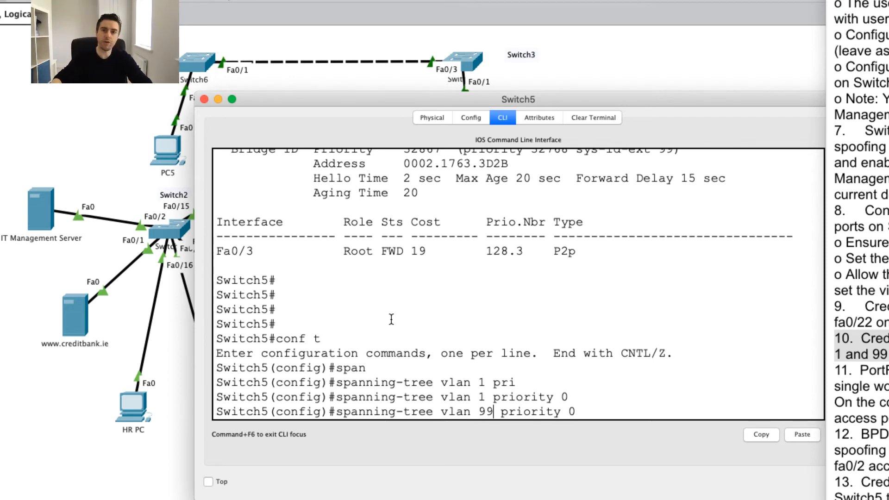
key(Return)
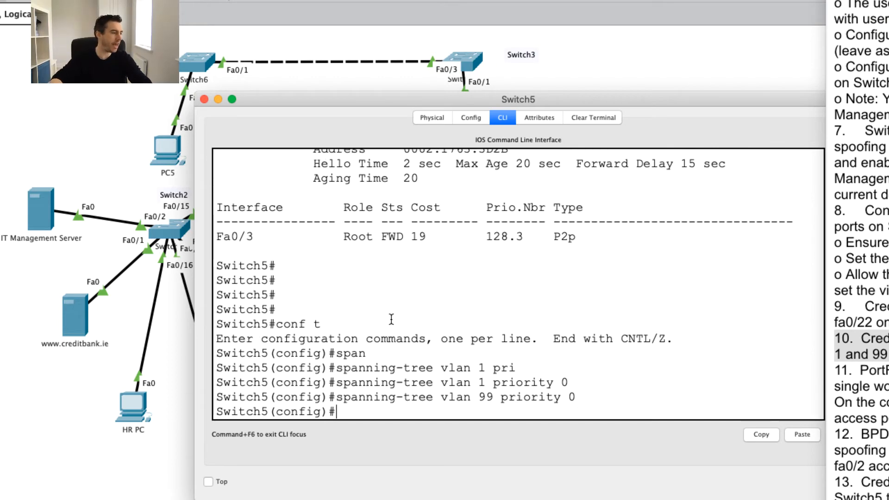
Leave configuration mode on Switch5, run show spanning-tree and locate the VLAN0001 section of the output.
text(exit)
key(Return)
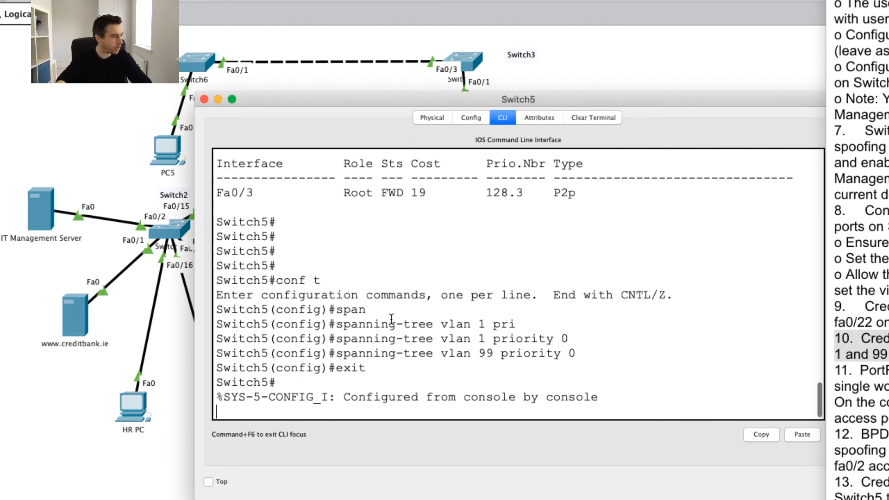
key(Return)
key(Return)
text(show s)
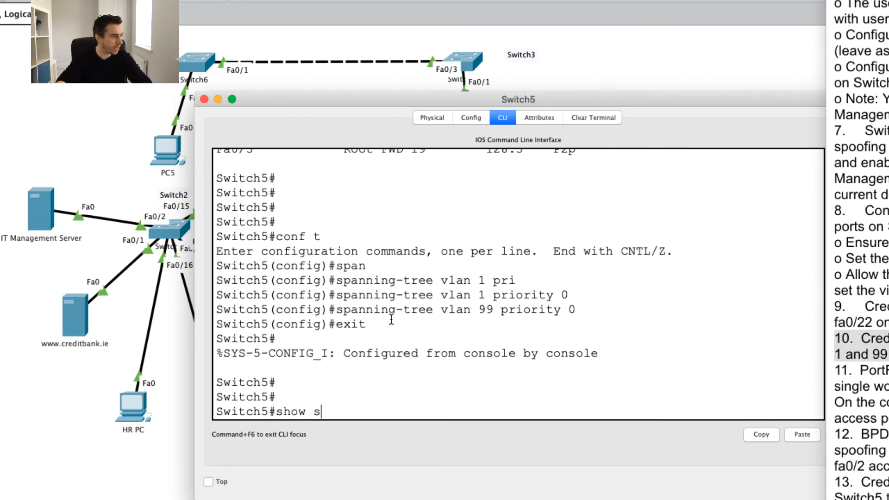
text(pan)
key(Tab)
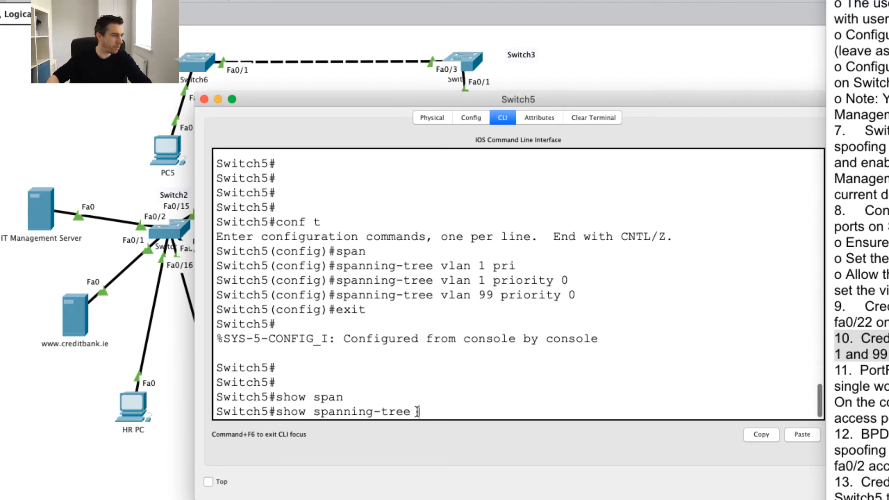
key(Return)
scroll(433, 324, up, 5)
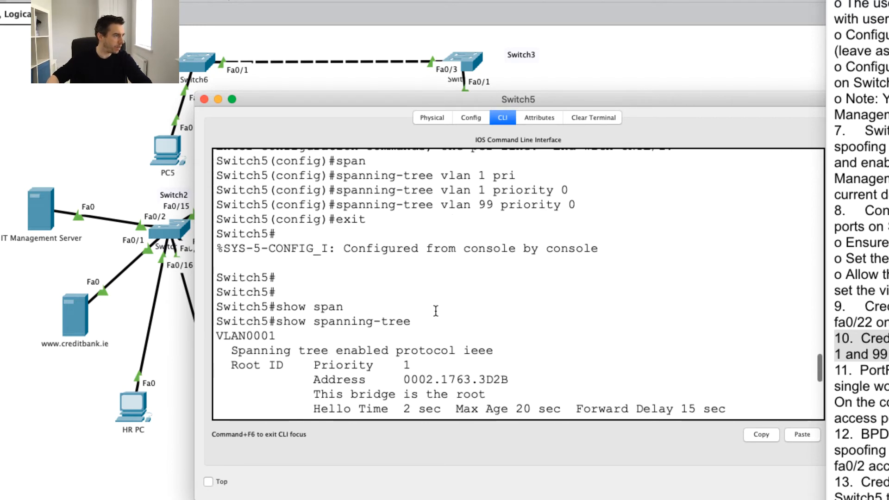
scroll(435, 310, down, 3)
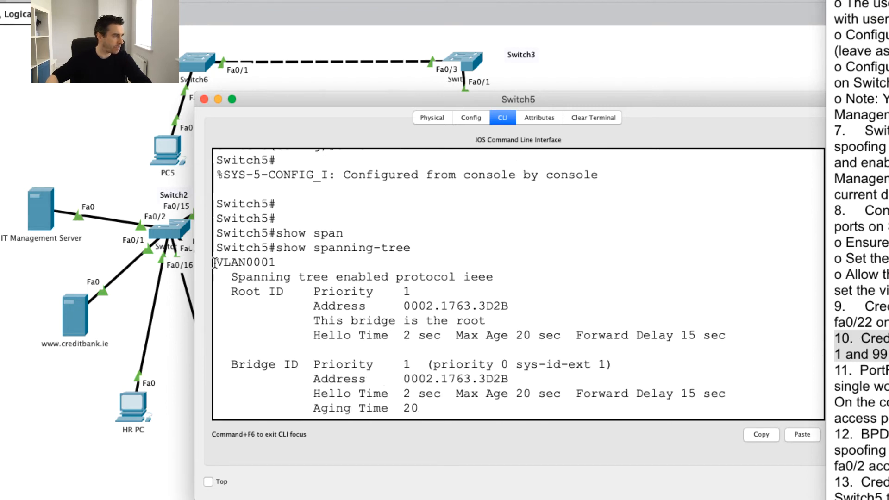
Check the root bridge status for VLAN0001 in Switch5's new spanning-tree output.
drag(215, 263, 306, 324)
click(501, 317)
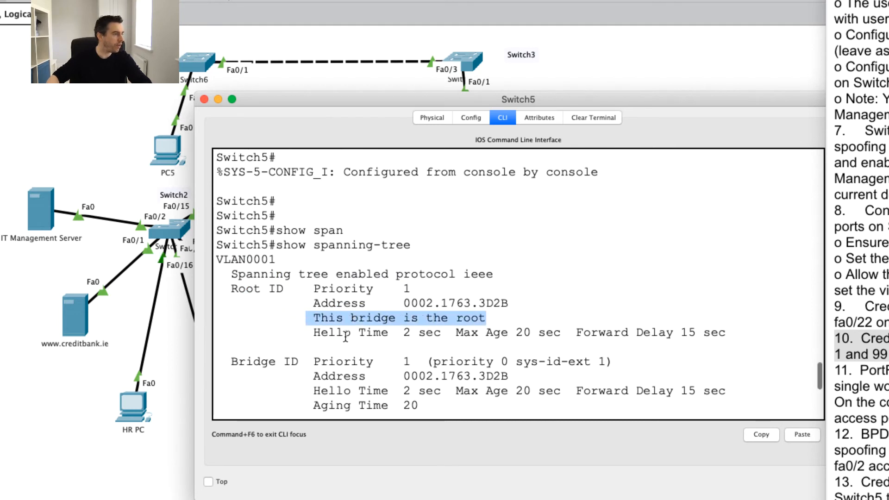
scroll(306, 324, down, 1)
drag(277, 253, 169, 255)
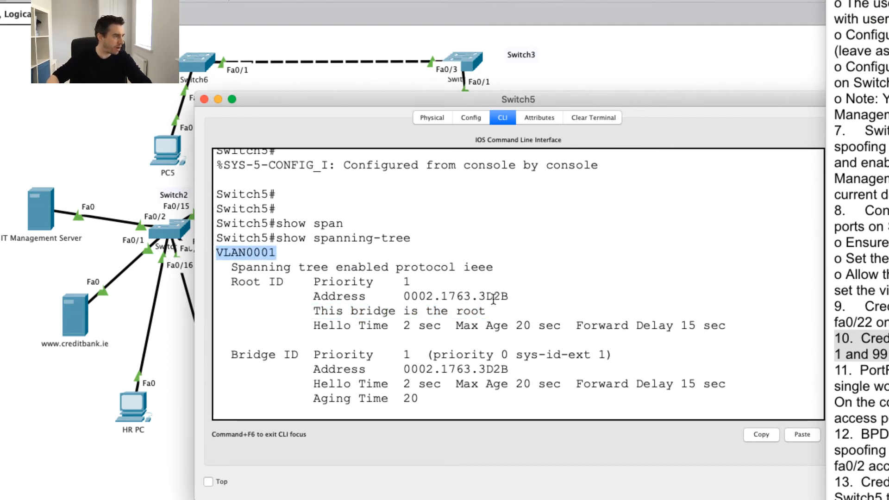
drag(492, 312, 292, 314)
scroll(417, 331, down, 2)
scroll(418, 332, down, 2)
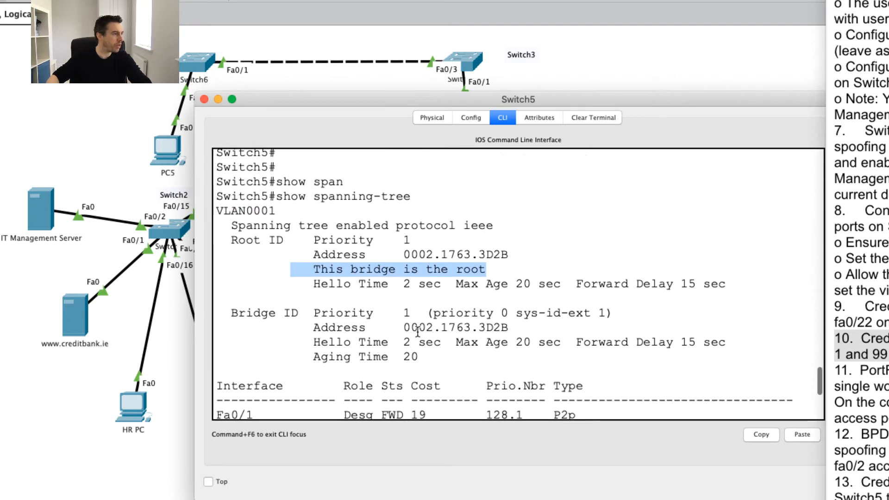
Check the root bridge status for VLAN0099 on Switch5 and compare it with the VLAN0001 section.
scroll(418, 331, down, 10)
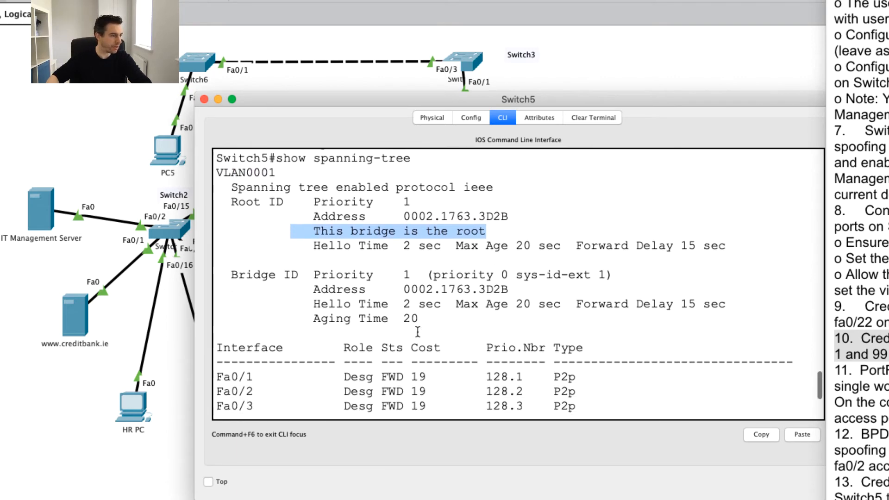
scroll(418, 332, down, 2)
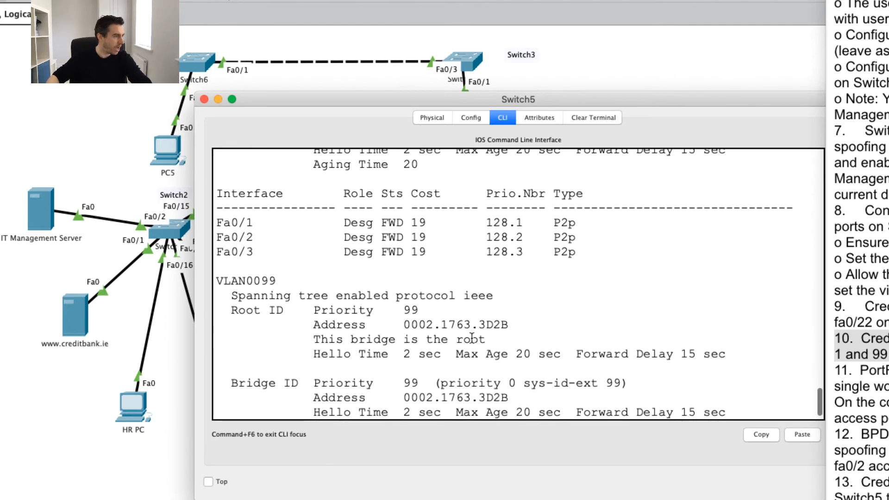
drag(486, 339, 205, 282)
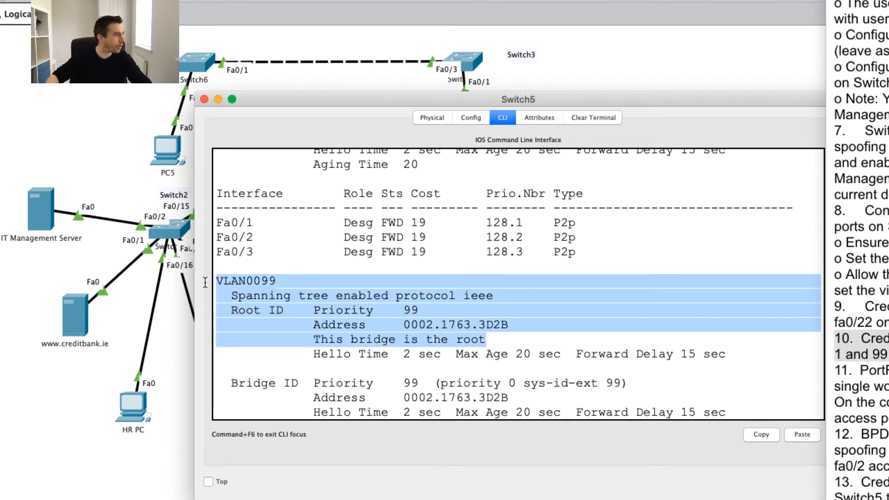
double_click(272, 281)
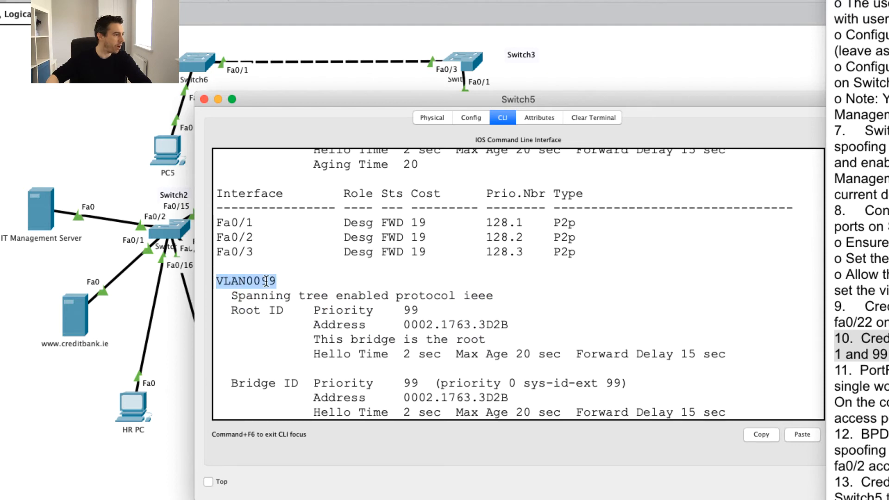
drag(486, 339, 213, 286)
scroll(296, 282, up, 5)
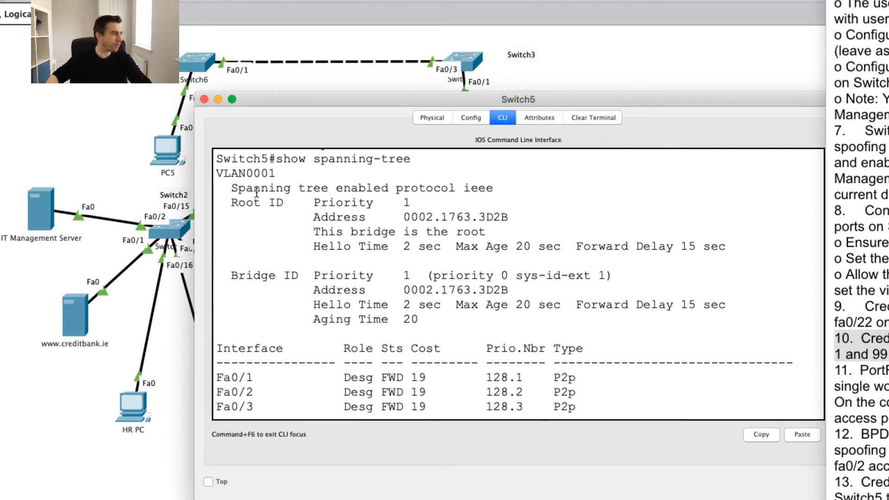
scroll(253, 173, down, 4)
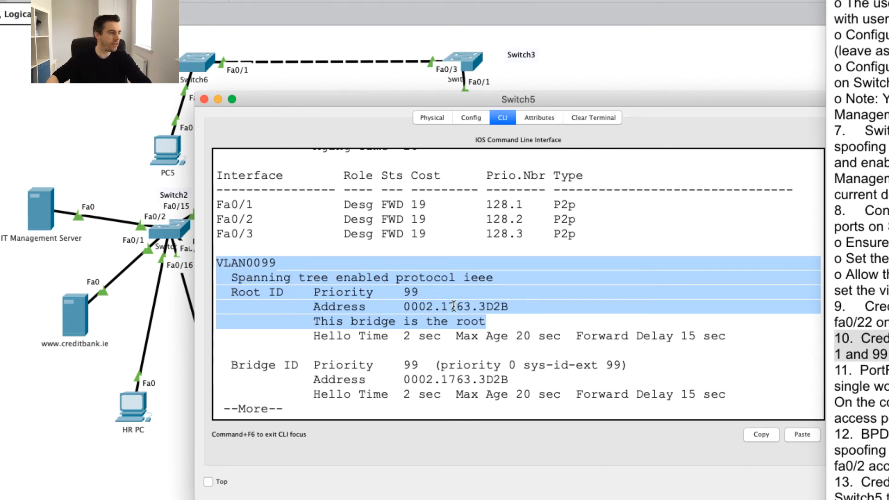
Page Switch5's spanning-tree output to its end and switch to the exercise document at task 10.
click(491, 315)
key(space)
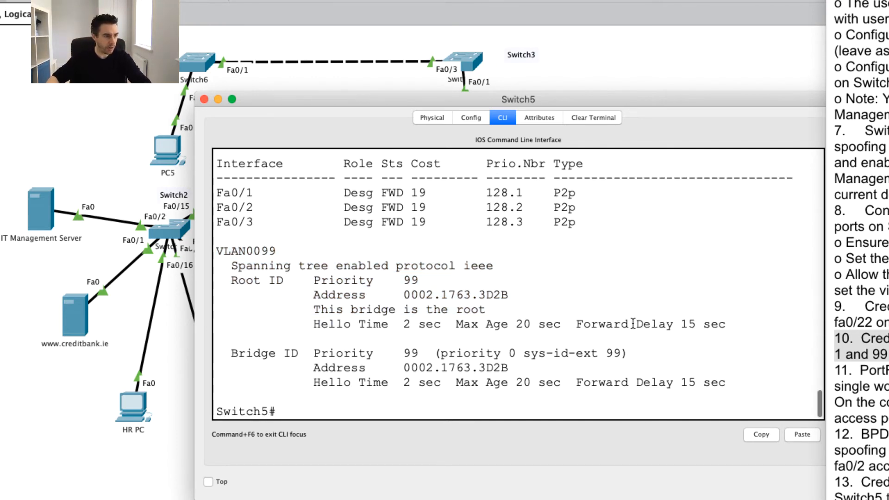
click(854, 337)
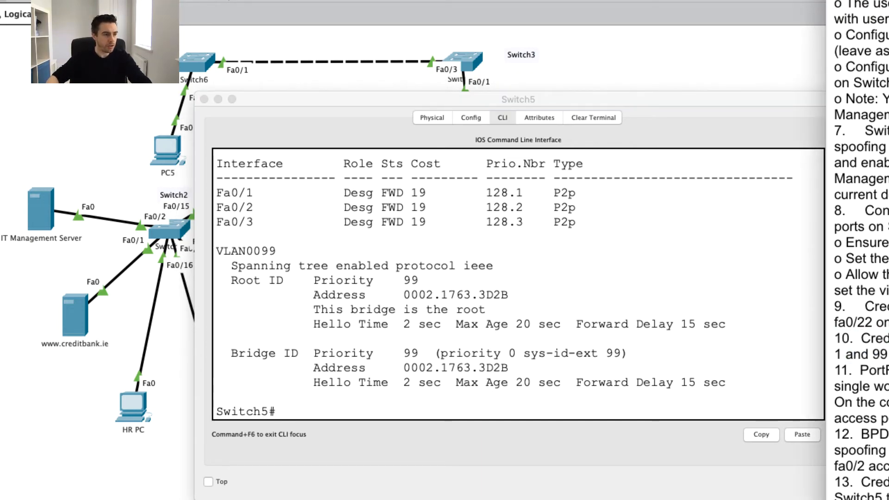
Read task 11 in the exercise instructions, covering access mode and PortFast on Switch2's server ports fa0/1 and fa0/2.
scroll(870, 347, down, 1)
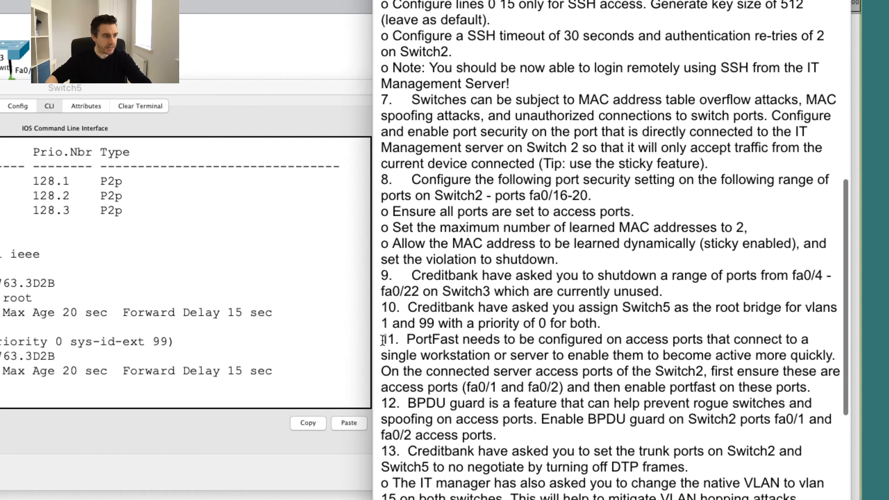
drag(383, 341, 843, 358)
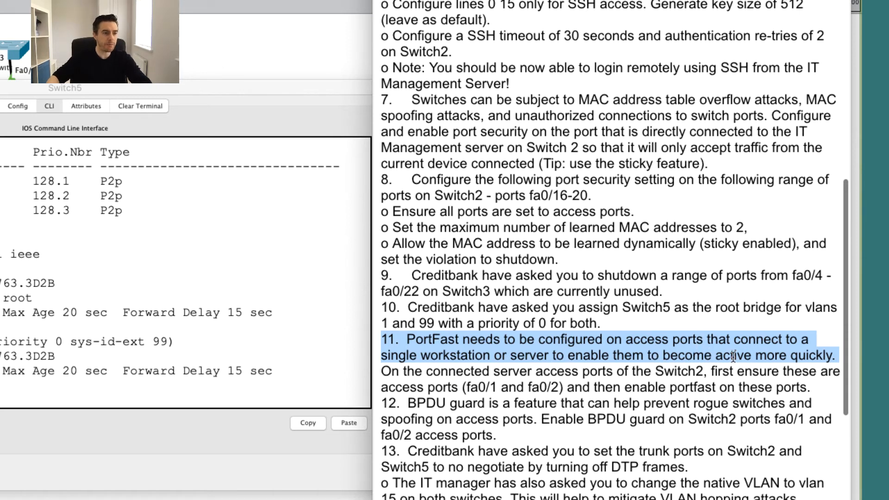
click(832, 356)
mouse_move(373, 373)
mouse_down()
mouse_move(413, 372)
mouse_move(390, 371)
mouse_up()
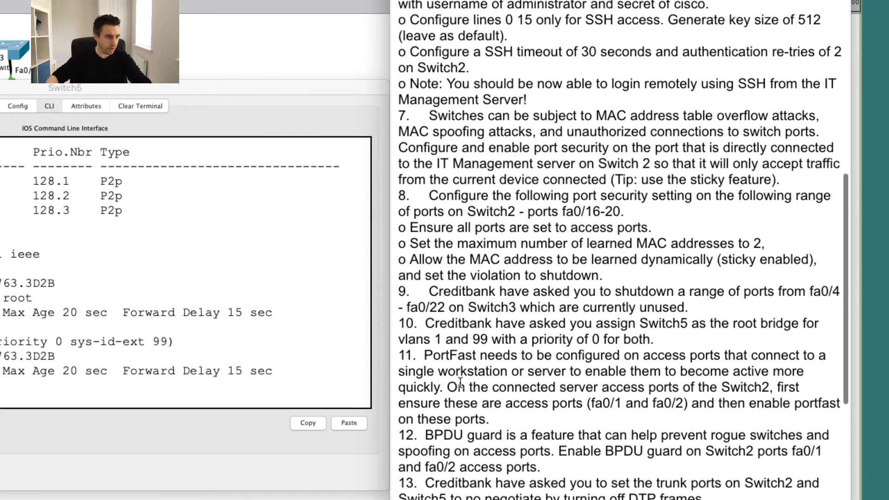
drag(454, 384, 782, 413)
drag(591, 403, 689, 403)
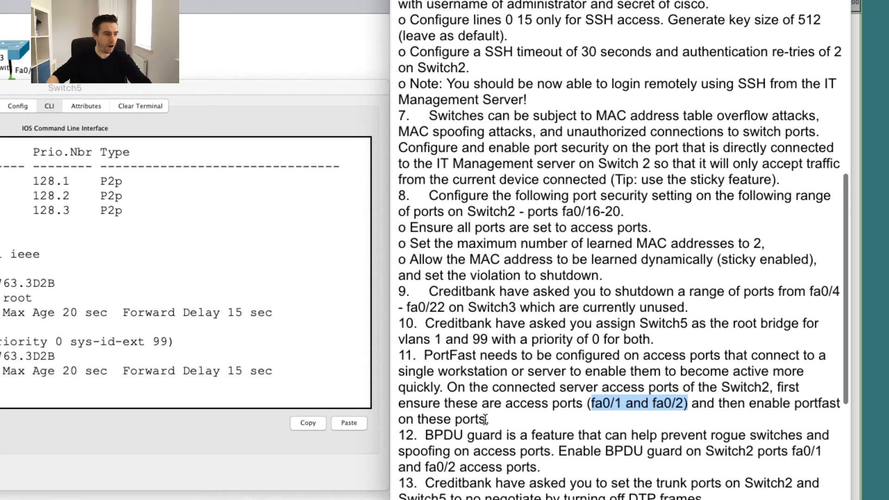
click(668, 404)
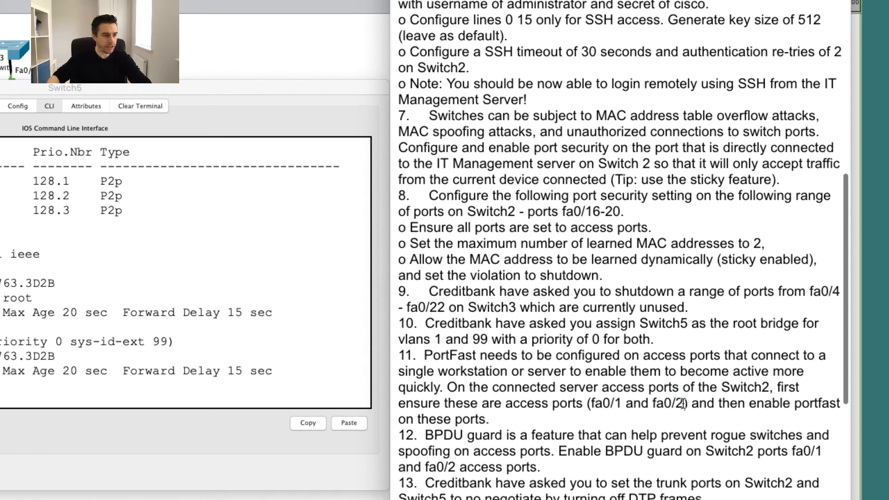
drag(683, 403, 593, 403)
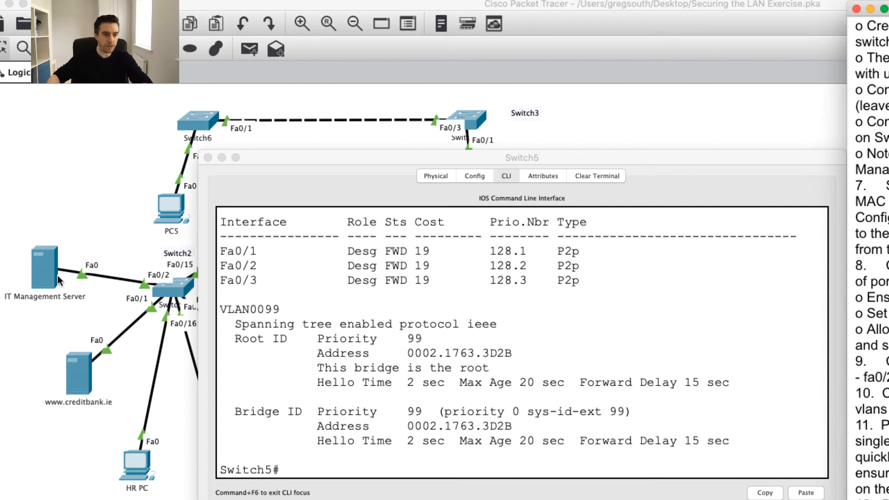
Open Switch2's CLI, enter global configuration mode and select the interface range fa0/1-2.
click(177, 289)
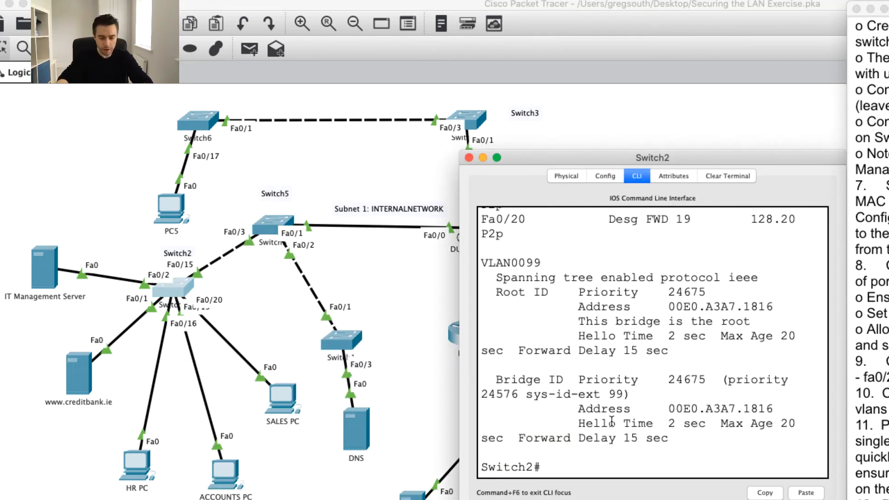
text(conf t)
key(Return)
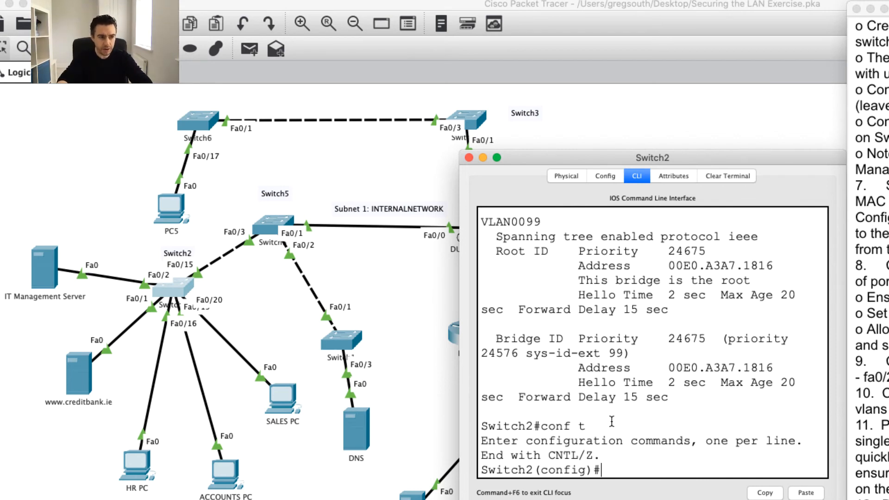
text(ti)
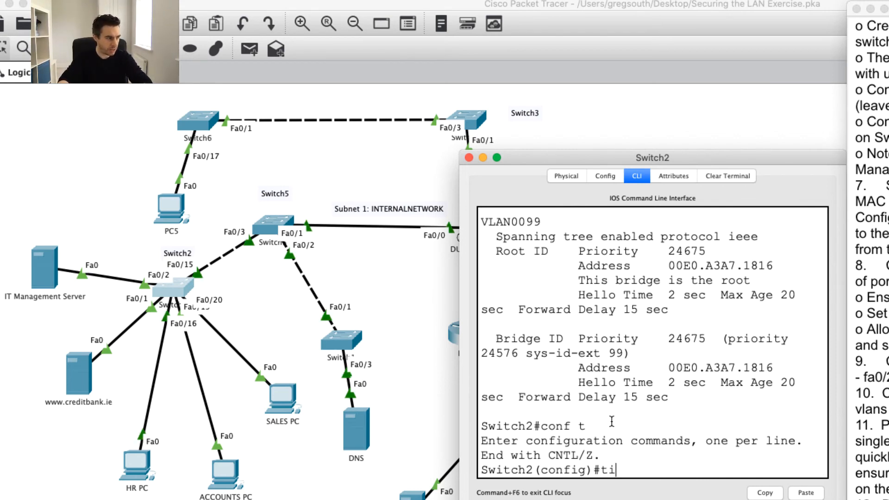
text(int)
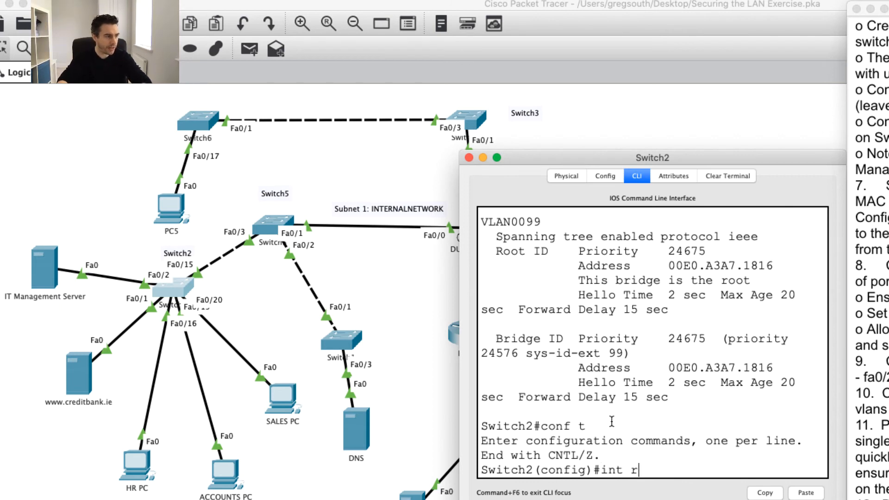
text( r)
key(Tab)
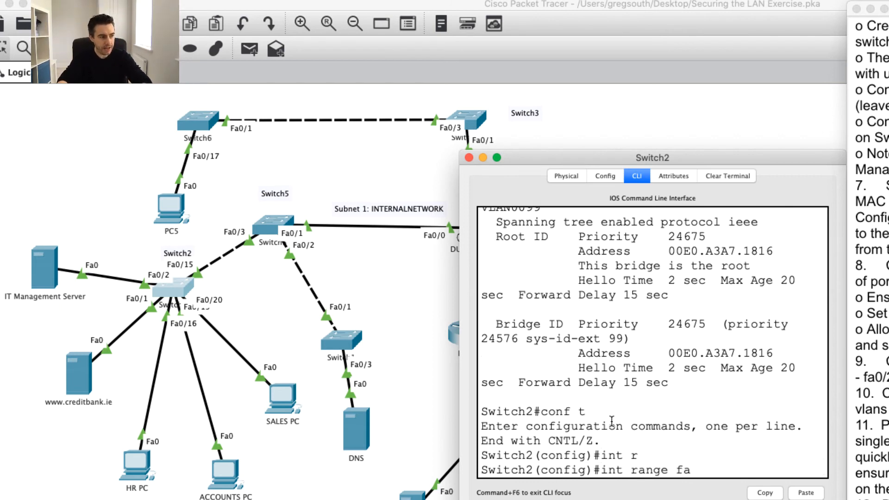
text(fa0/1-2)
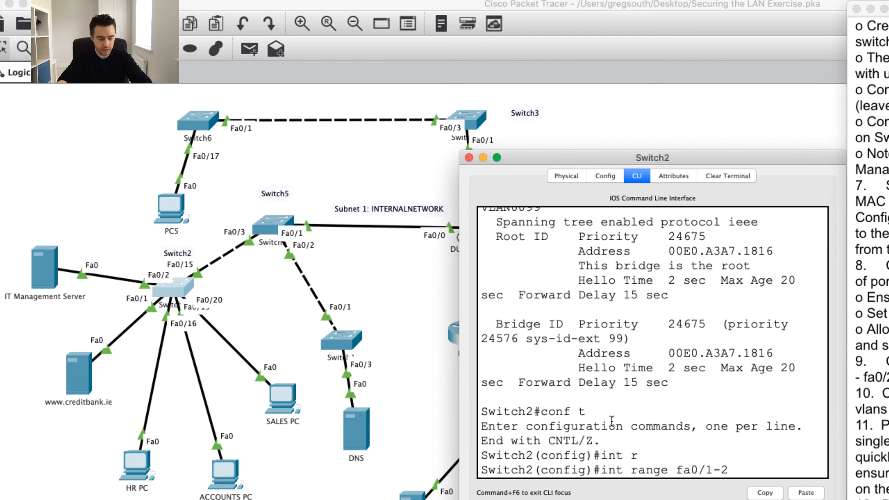
key(Return)
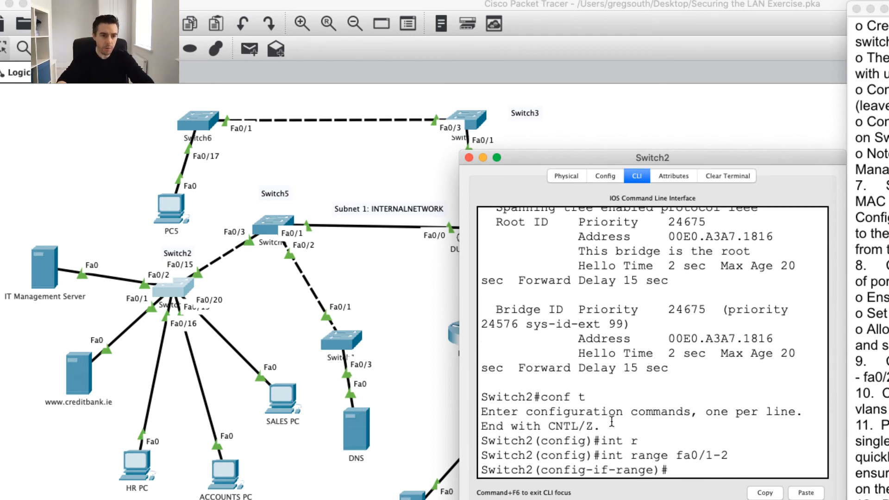
Enable spanning-tree portfast on the fa0/1-2 range and widen the Switch2 window to review the command output.
text(span)
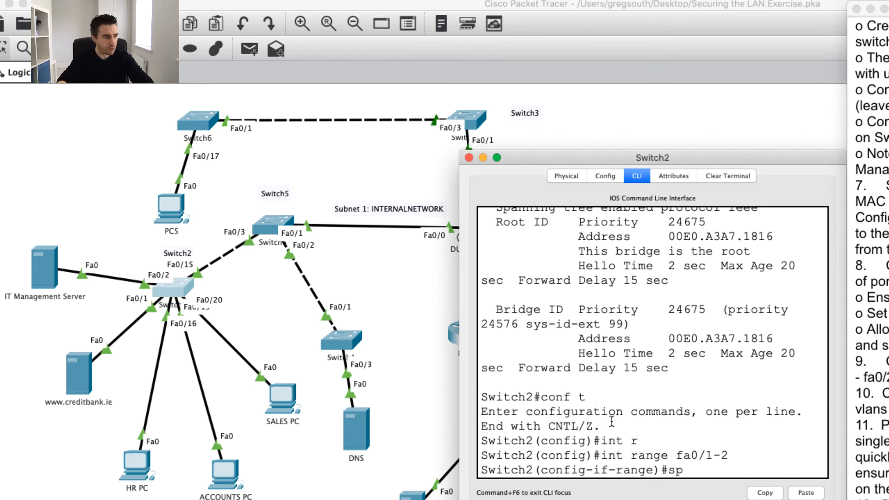
key(Tab)
text(o)
key(BackSpace)
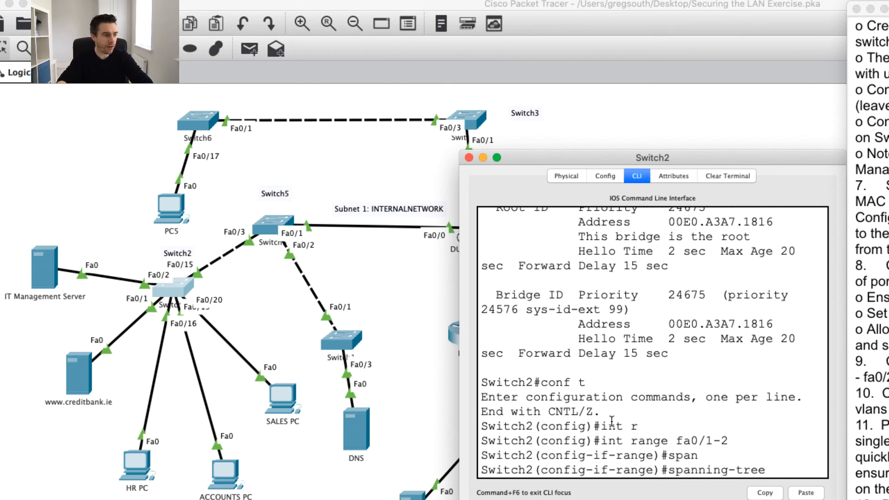
text(prortfast)
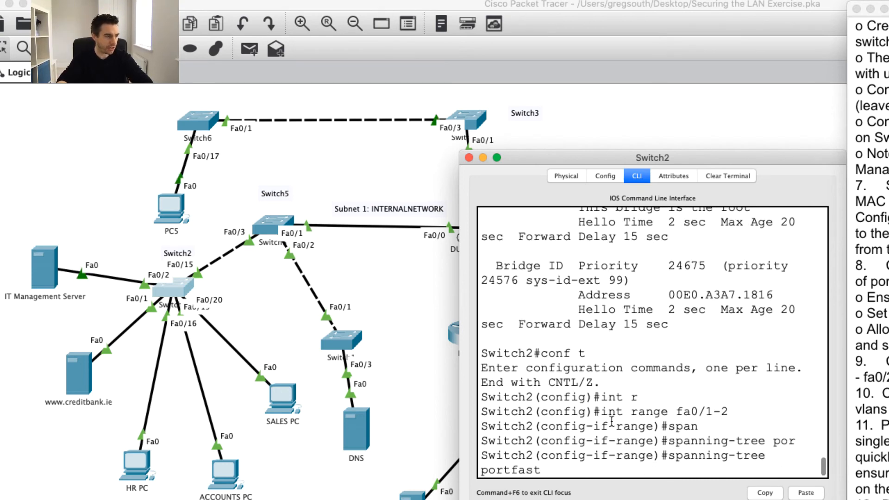
key(Return)
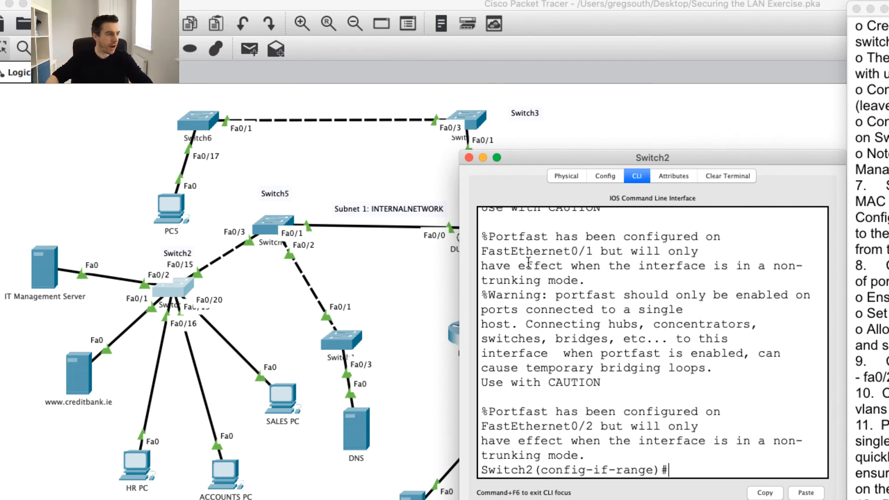
scroll(527, 264, up, 2)
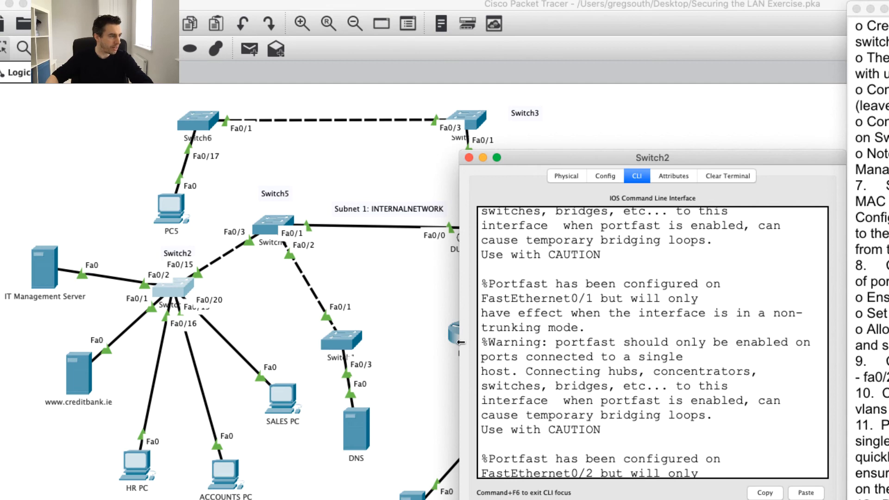
drag(460, 341, 244, 340)
scroll(429, 329, up, 3)
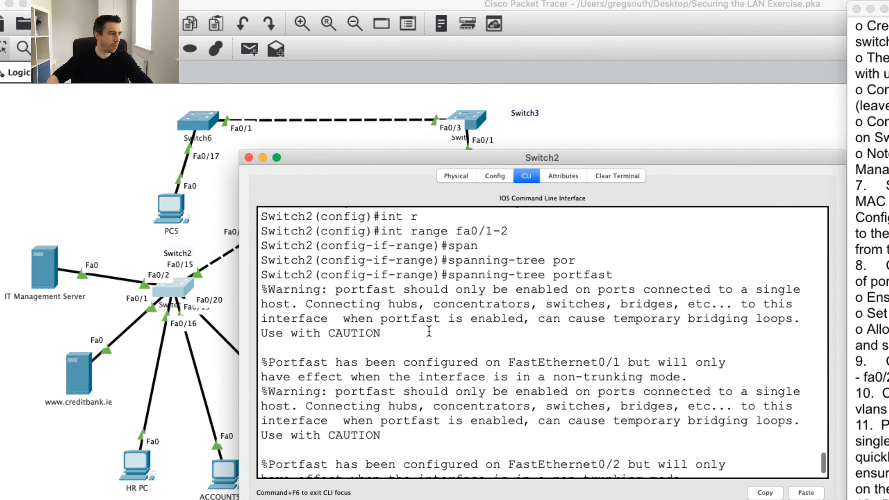
scroll(430, 332, down, 2)
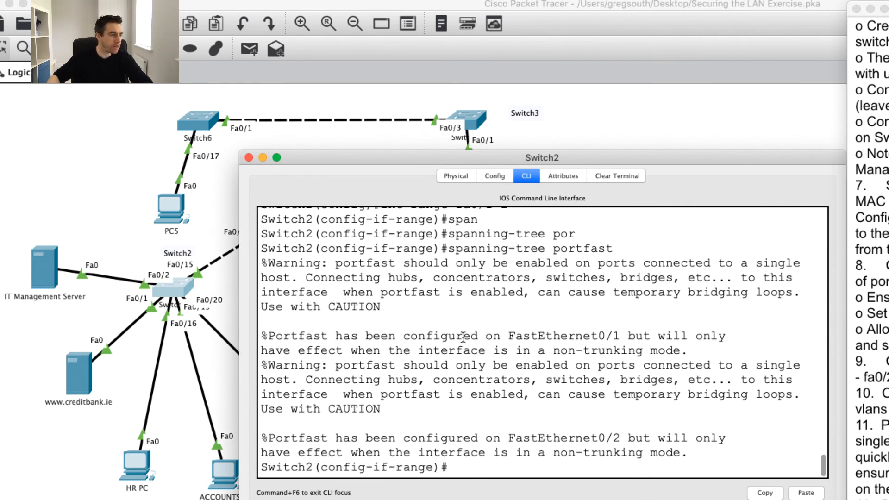
Set the fa0/1-2 range on Switch2 to access ports with switchport mode access.
text(swit)
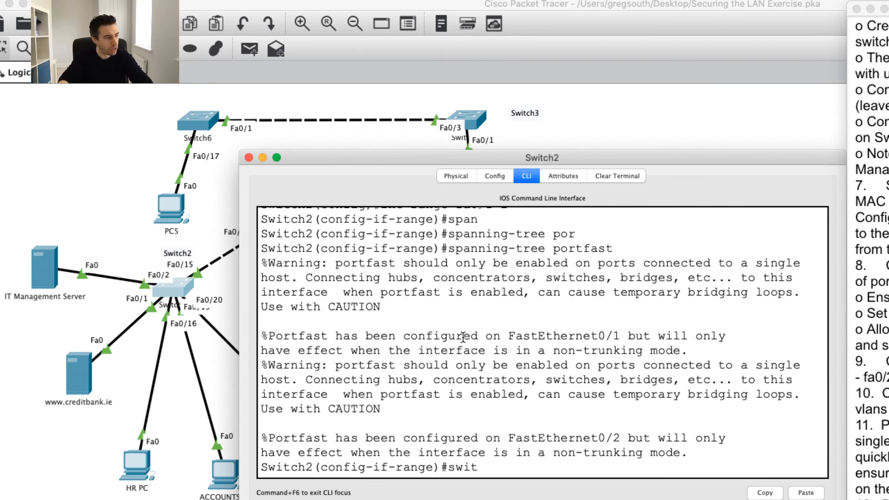
key(Tab)
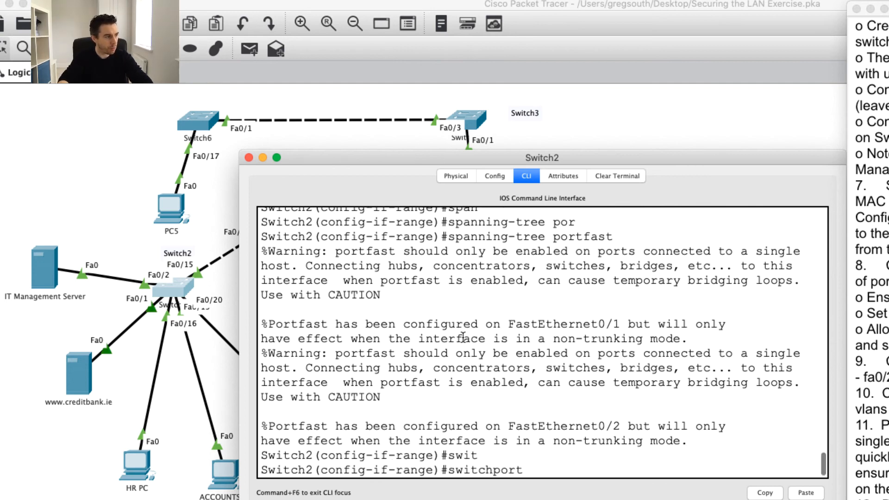
text(ac)
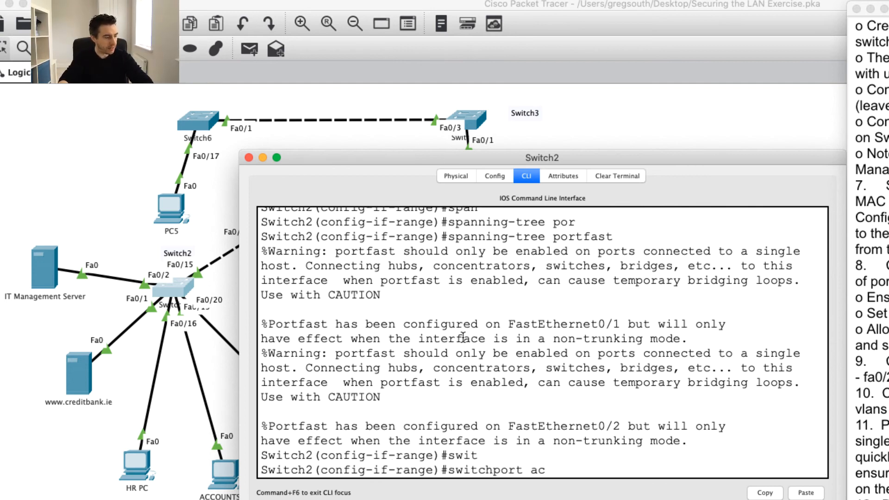
key(Tab)
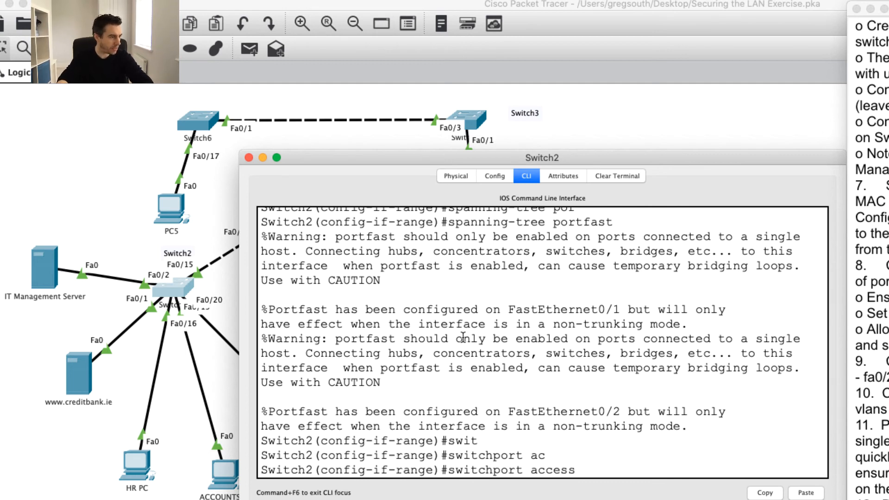
key(BackSpace)
key(BackSpace)
key(BackSpace)
key(BackSpace)
key(BackSpace)
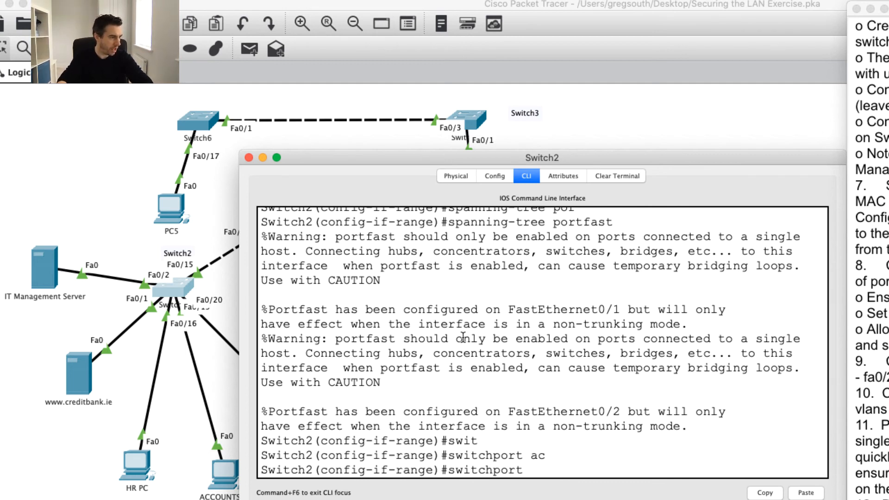
text(mode acc)
key(Tab)
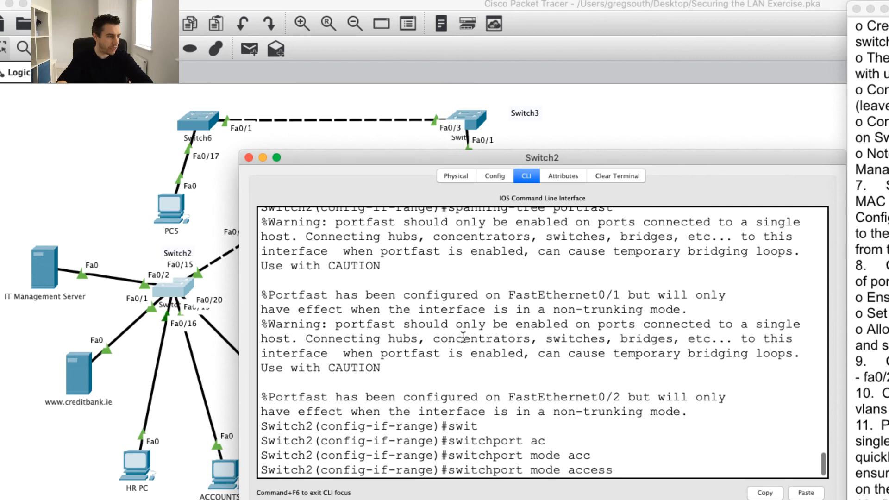
key(Return)
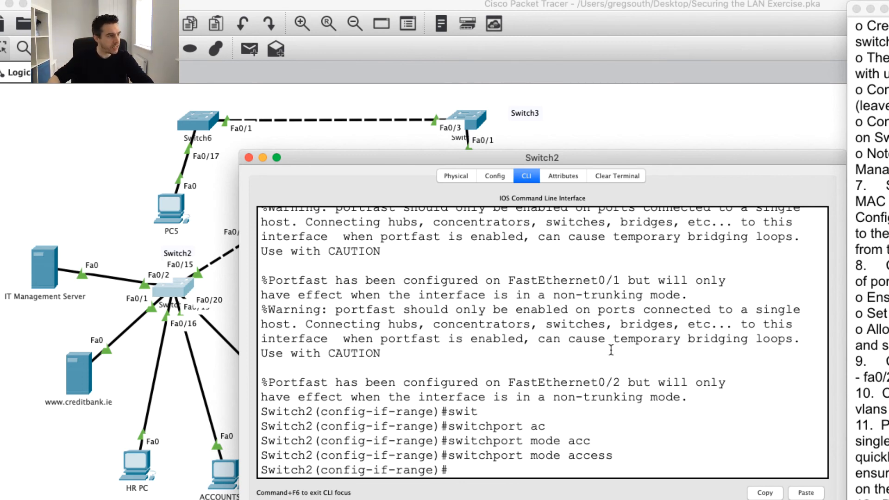
scroll(438, 343, up, 1)
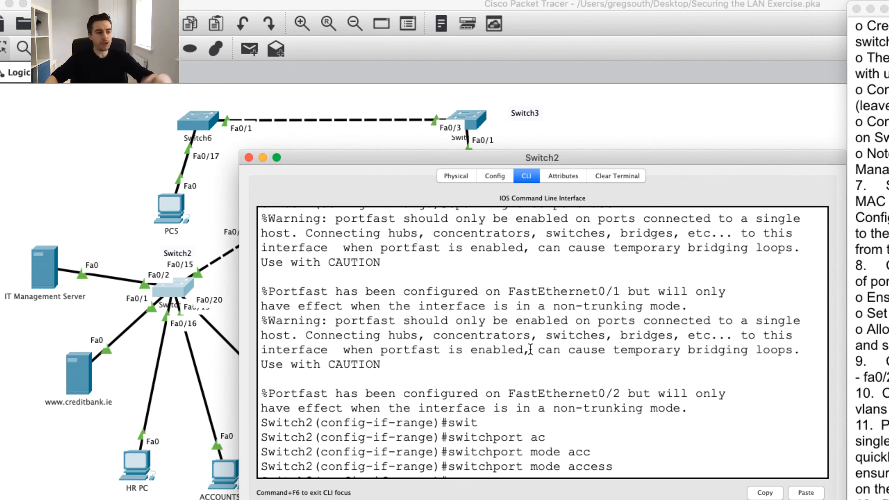
Read task 12 on enabling BPDU guard on Switch2's fa0/1 and fa0/2, and return to Switch2's CLI.
click(872, 259)
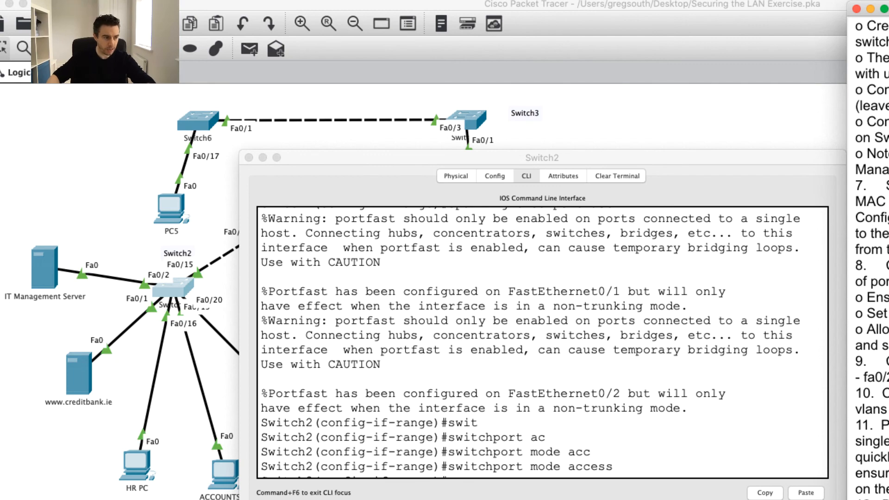
click(872, 497)
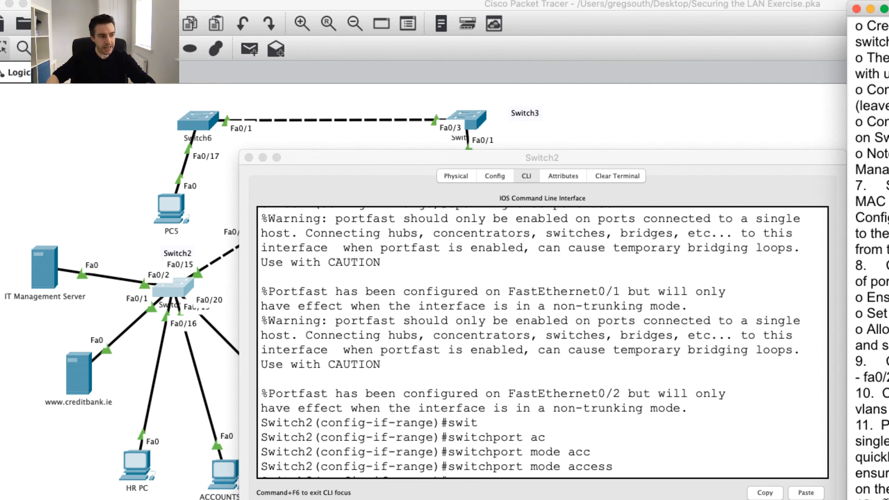
drag(882, 499, 585, 405)
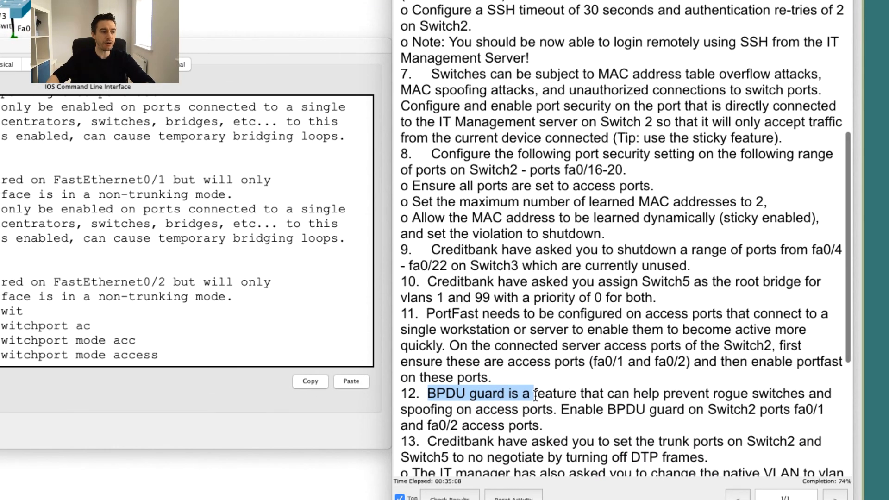
click(442, 394)
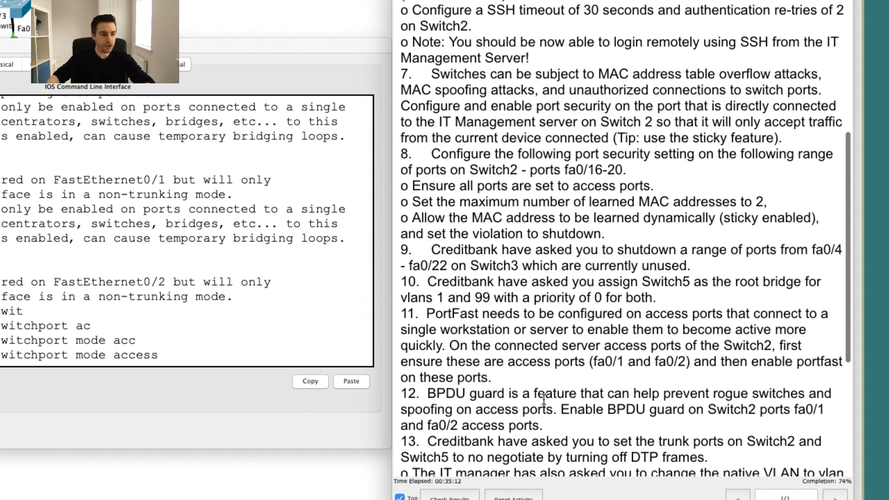
drag(560, 409, 580, 421)
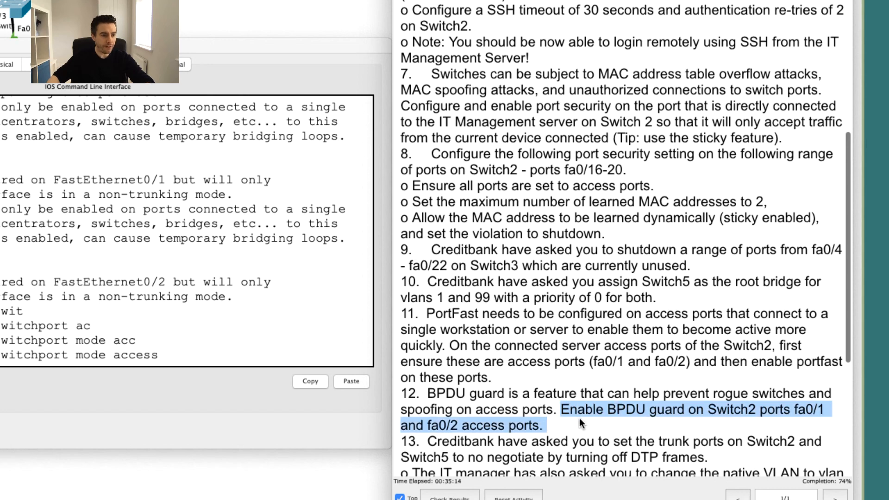
click(547, 419)
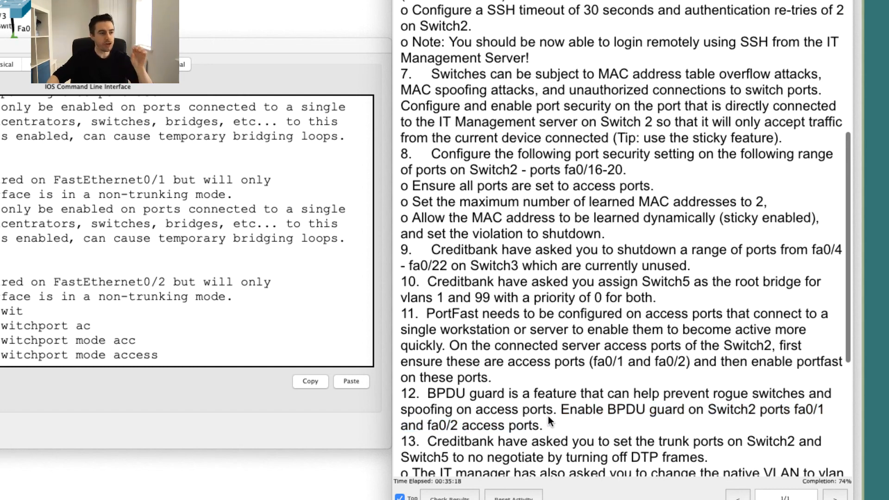
click(254, 331)
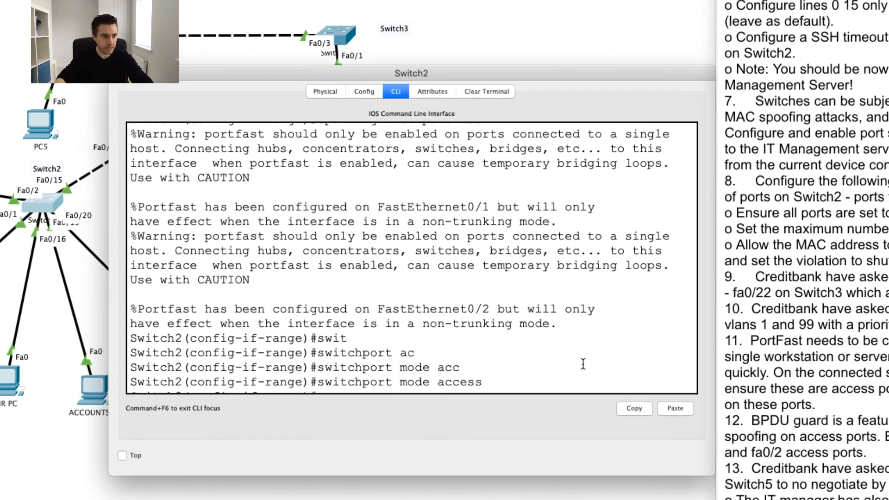
Enable BPDU guard on Switch2's fa0/1-2 range with spanning-tree bpduguard enable.
key(Return)
key(Return)
key(Return)
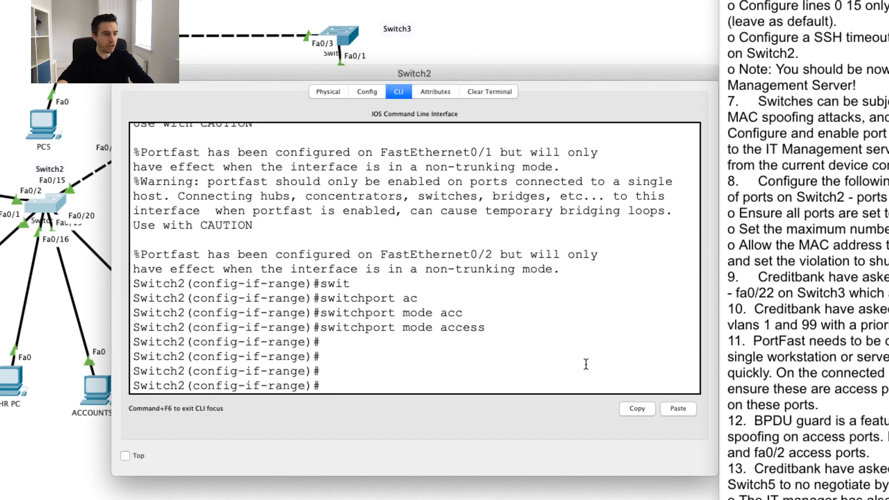
text(s)
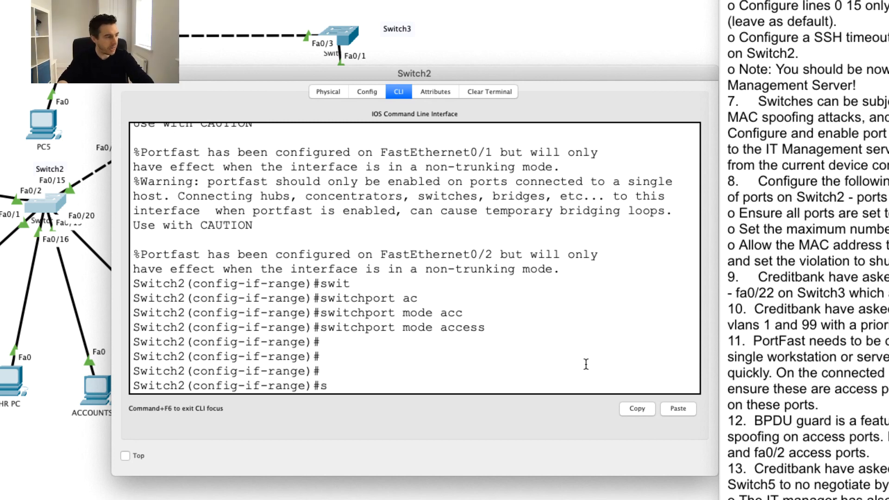
text(pan)
key(Tab)
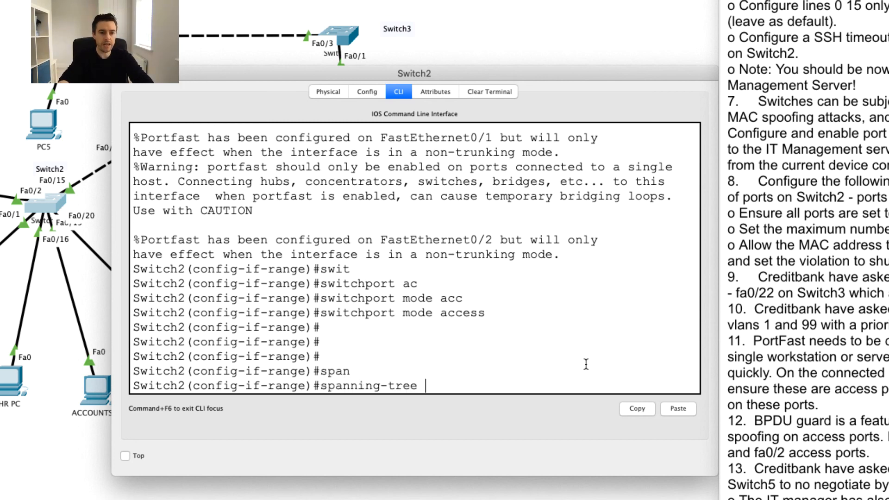
text(b)
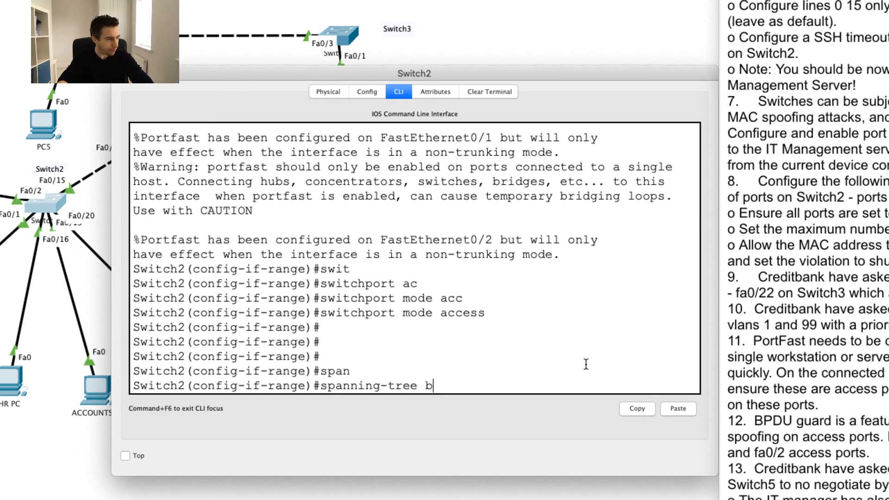
key(Tab)
text(pduguard ena)
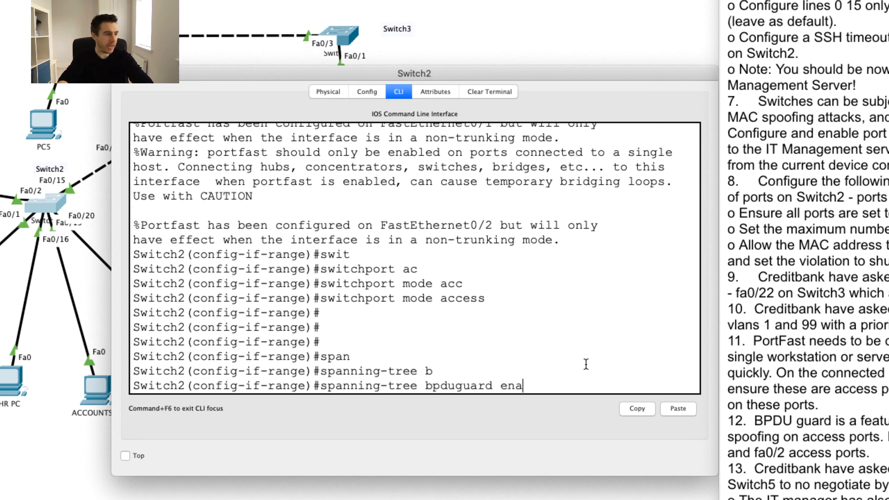
key(Tab)
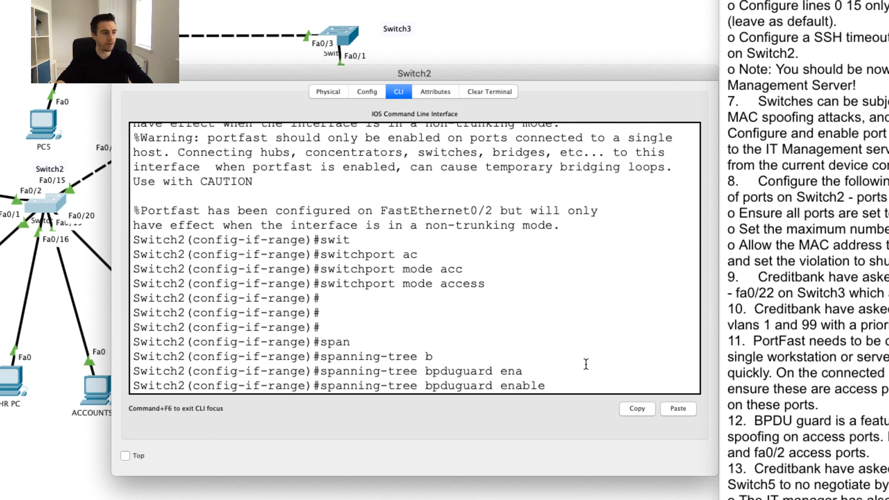
key(Return)
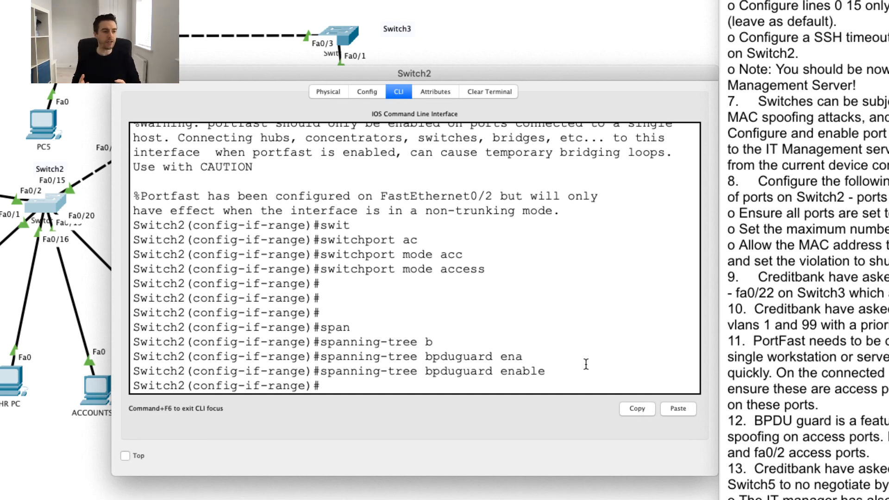
Review the remaining exercise instructions, highlighting the text from task 13 through the end of the further questions.
scroll(874, 396, down, 10)
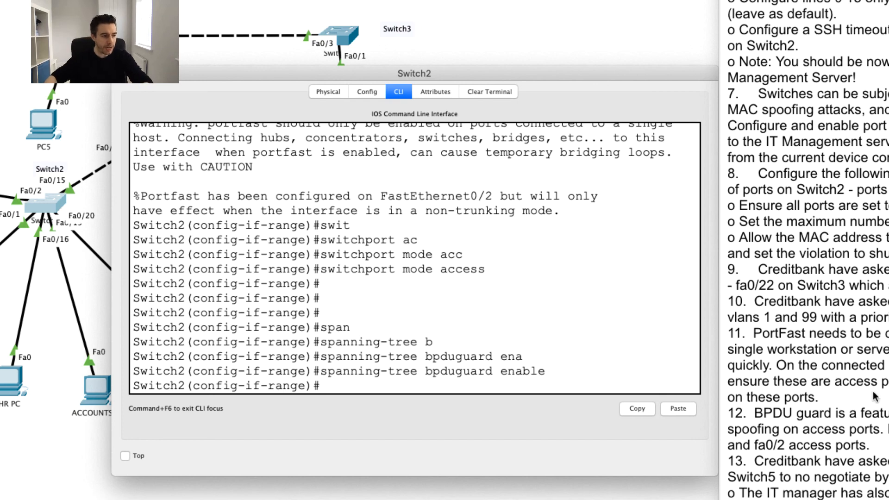
scroll(549, 355, down, 1)
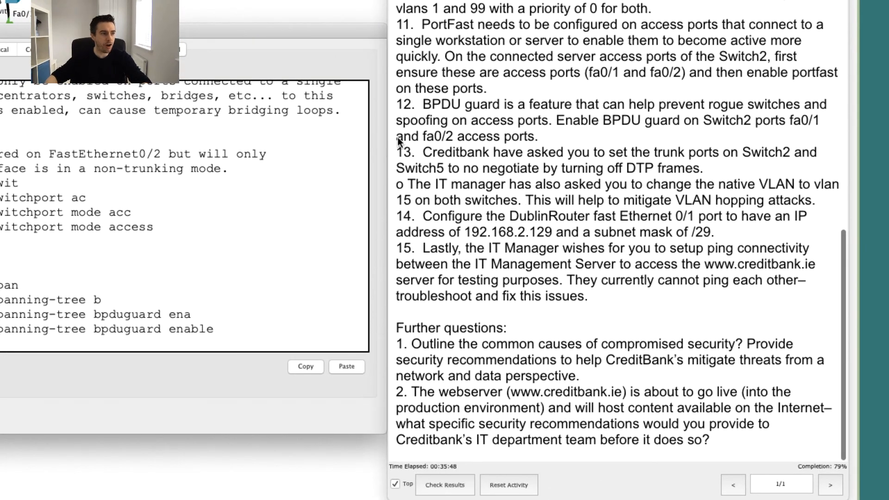
click(403, 152)
drag(397, 151, 730, 438)
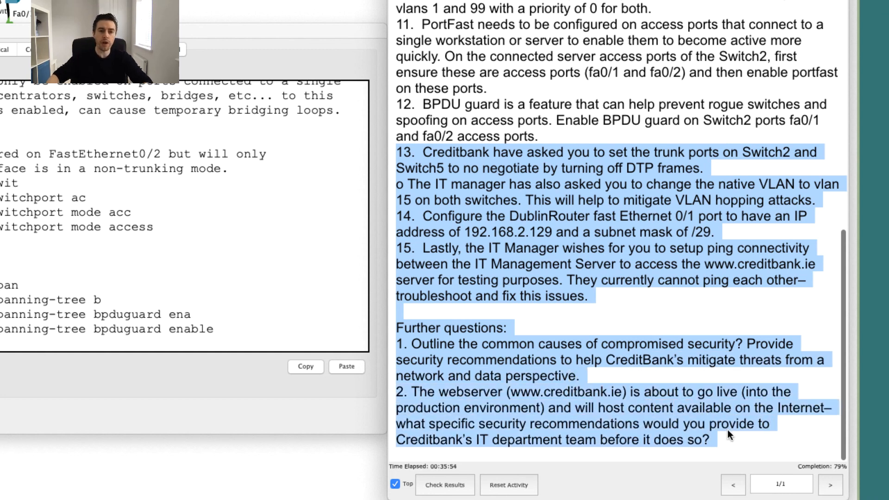